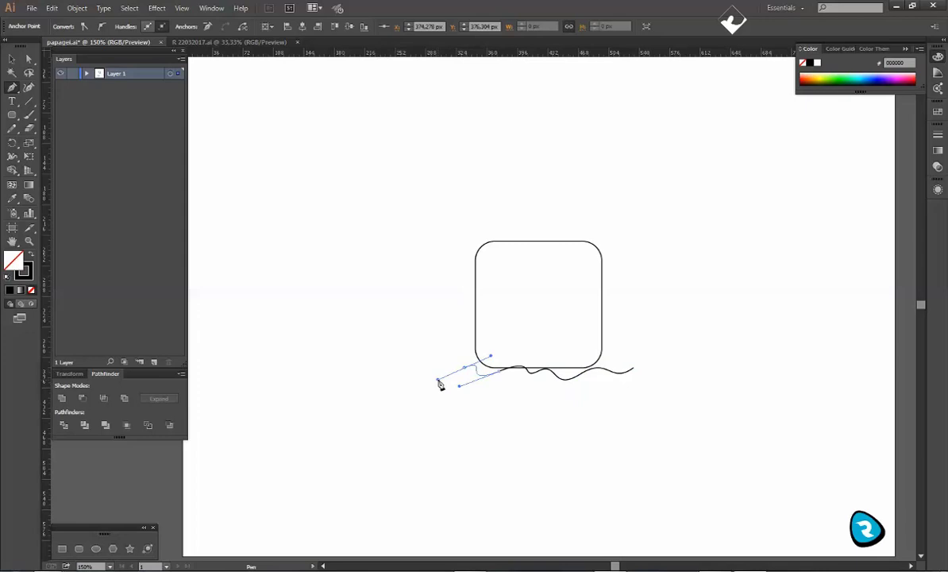
Step: Move the wavy line across the square's lower part and give it a 5 pt stroke with a tapered width profile
{"action": "key", "text": "v"}
{"action": "mouse_move", "coordinate": [630, 373]}
{"action": "left_mouse_down"}
{"action": "mouse_move", "coordinate": [629, 349]}
{"action": "mouse_move", "coordinate": [618, 348]}
{"action": "left_mouse_up"}
{"action": "left_click", "coordinate": [166, 27]}
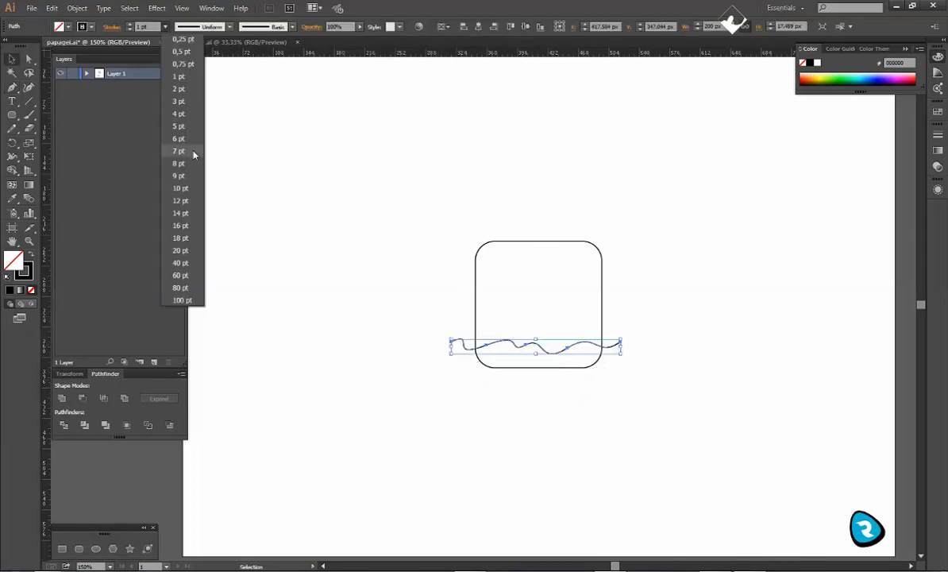
{"action": "left_click", "coordinate": [191, 151]}
{"action": "left_click", "coordinate": [213, 27]}
{"action": "left_click", "coordinate": [209, 66]}
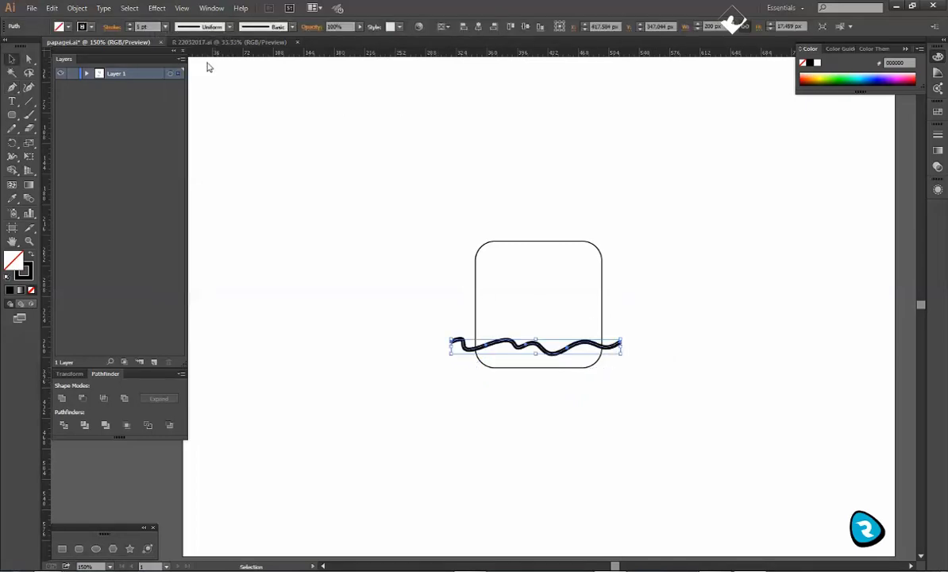
{"action": "left_click", "coordinate": [405, 216]}
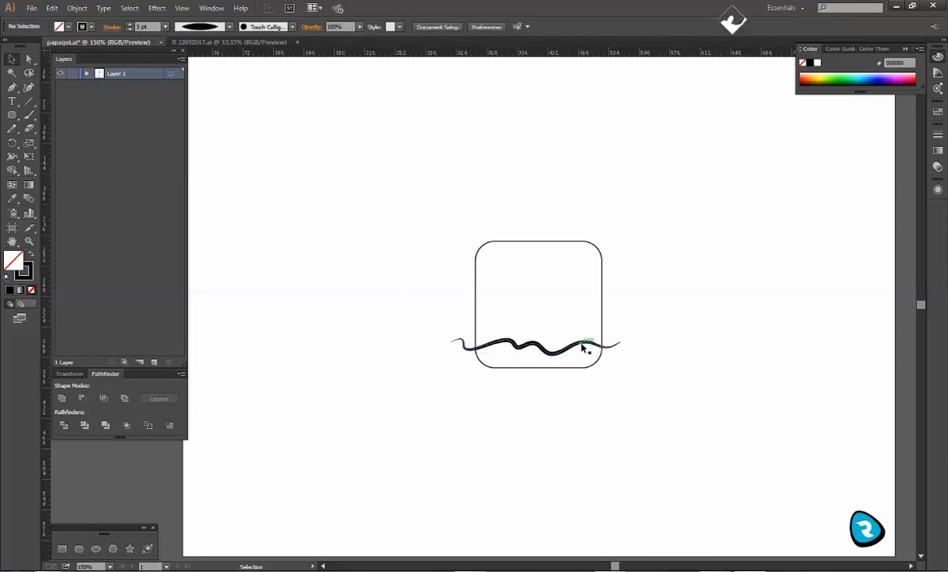
Step: Duplicate the wave so two copies stack across the square's lower part, and thicken the lower copy's stroke
{"action": "mouse_move", "coordinate": [582, 346]}
{"action": "left_mouse_down"}
{"action": "mouse_move", "coordinate": [582, 318]}
{"action": "mouse_move", "coordinate": [580, 352]}
{"action": "left_mouse_up"}
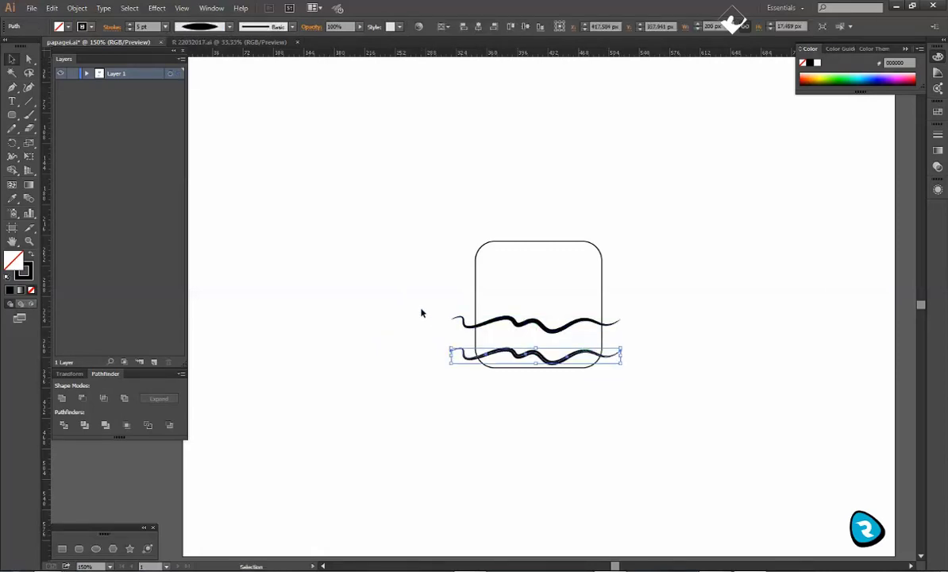
{"action": "left_click", "coordinate": [130, 24]}
Step: Blend the upper and lower waves together from their left end points
{"action": "left_click_drag", "start_coordinate": [432, 309], "coordinate": [470, 358]}
{"action": "key", "text": "w"}
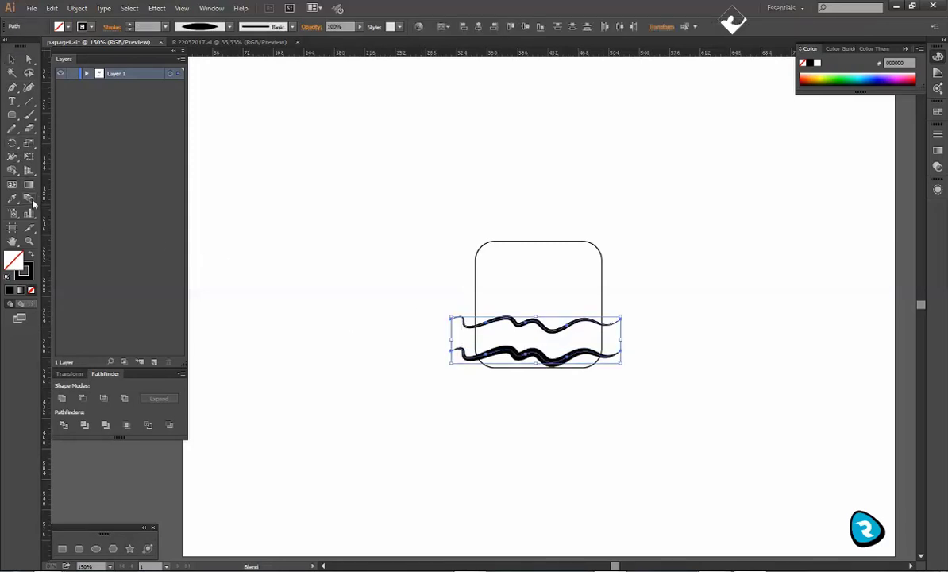
{"action": "left_click", "coordinate": [451, 319]}
{"action": "left_click", "coordinate": [453, 349]}
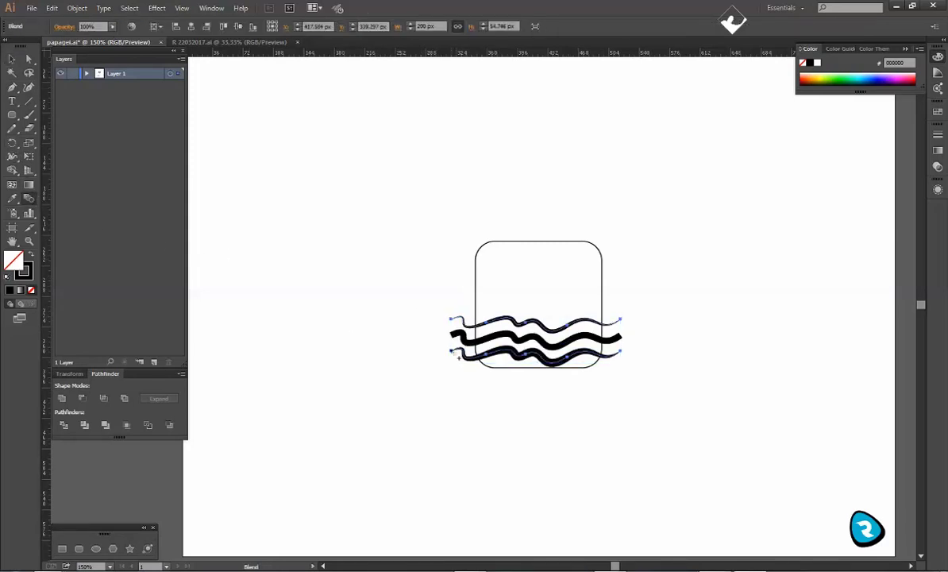
Step: Set the wave blend's spacing to Specified Steps with a value of 2
{"action": "double_click", "coordinate": [28, 199]}
{"action": "left_click_drag", "start_coordinate": [487, 235], "coordinate": [769, 293]}
{"action": "left_click", "coordinate": [690, 374]}
{"action": "left_click", "coordinate": [754, 321]}
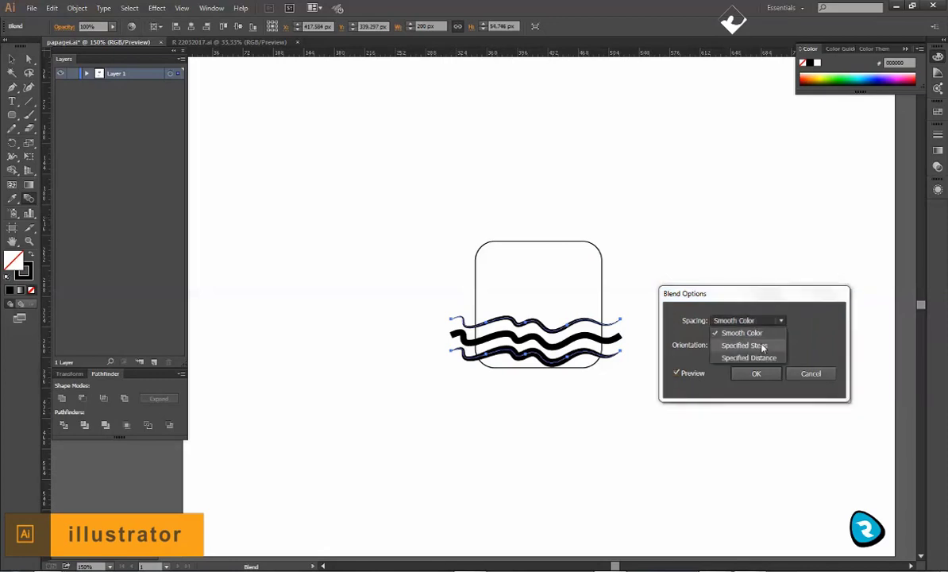
{"action": "left_click", "coordinate": [762, 347]}
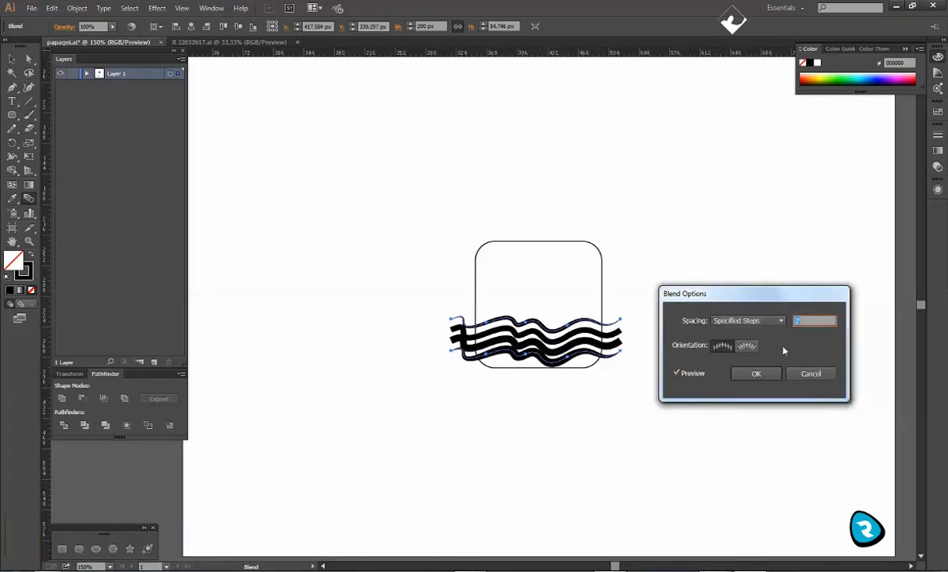
{"action": "left_click", "coordinate": [756, 373]}
Step: Inside the blend, set the bottom wave's stroke to 5 pt and make the top wave's stroke much thinner
{"action": "double_click", "coordinate": [584, 351]}
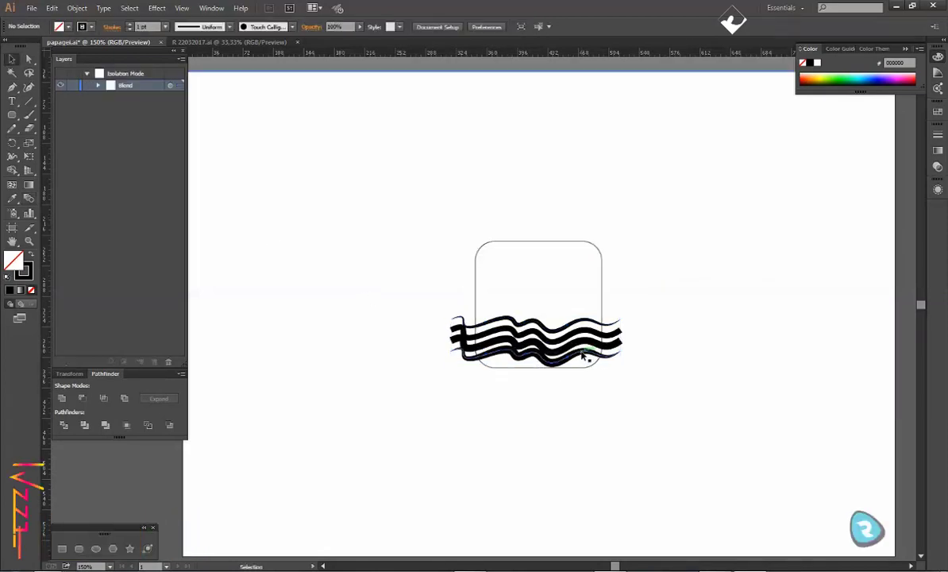
{"action": "left_click", "coordinate": [165, 27]}
{"action": "left_click", "coordinate": [182, 129]}
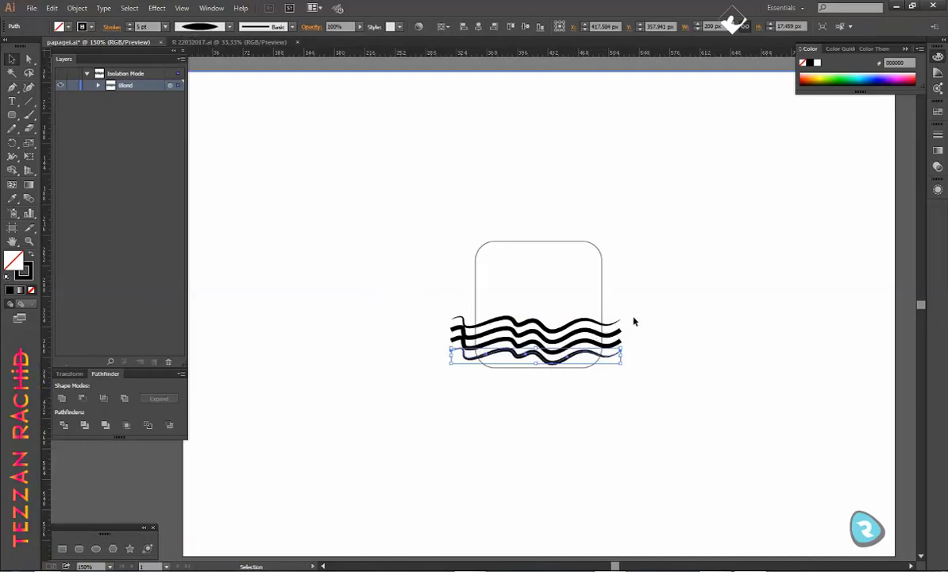
{"action": "left_click", "coordinate": [633, 322]}
{"action": "left_click", "coordinate": [612, 325]}
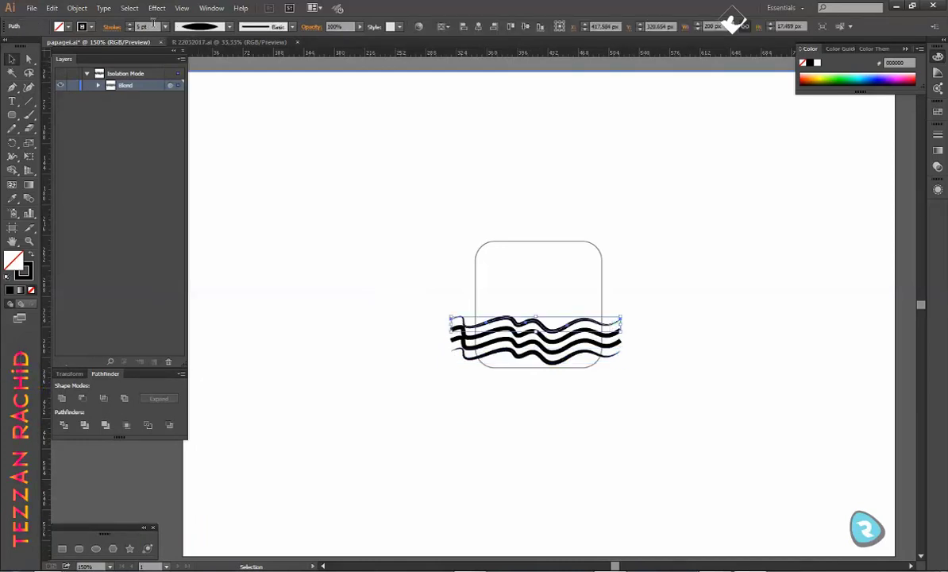
{"action": "scroll", "coordinate": [153, 24], "scroll_direction": "down", "scroll_amount": 4}
Step: Expand the appearance of the wave blend and expand the blend itself into a group of filled shapes
{"action": "left_click", "coordinate": [427, 334]}
{"action": "left_click", "coordinate": [453, 339]}
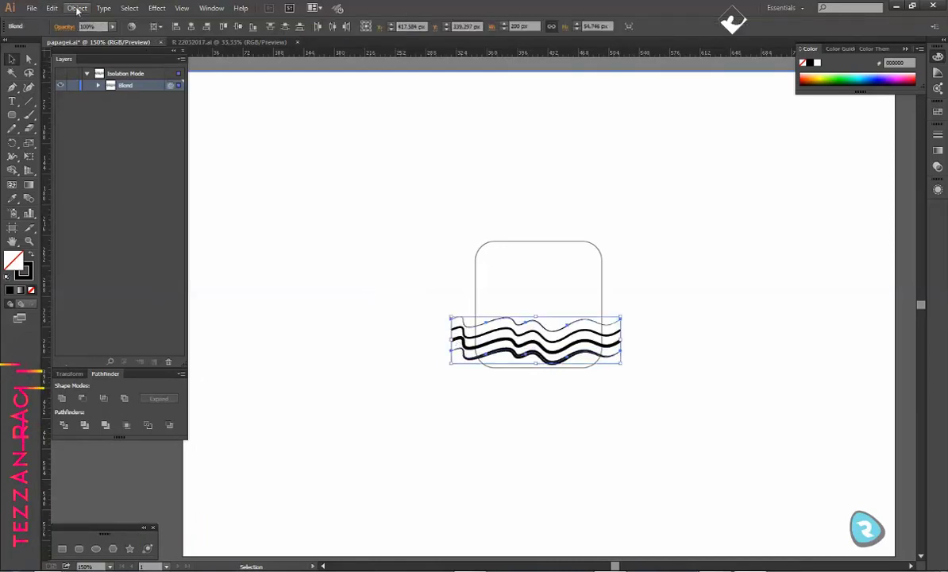
{"action": "left_click", "coordinate": [77, 9]}
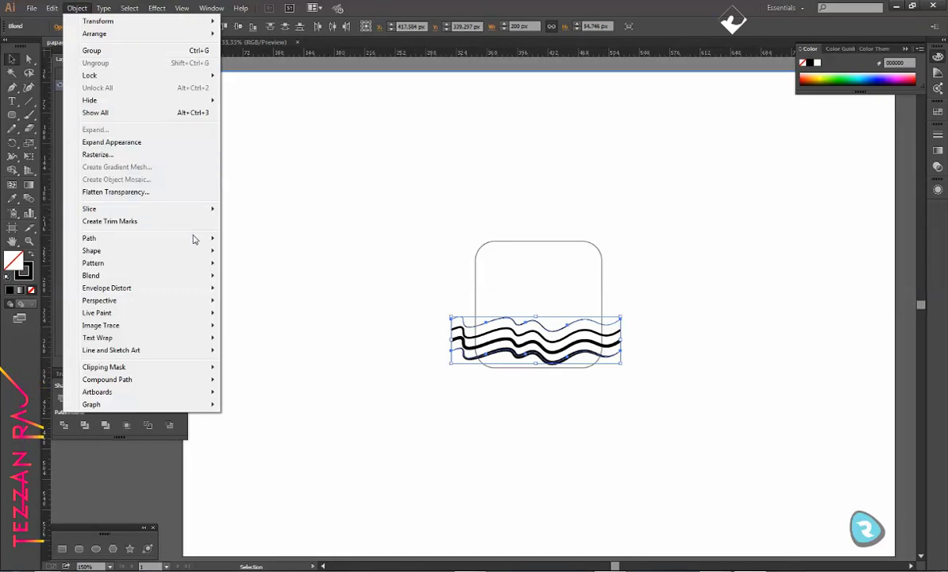
{"action": "left_click", "coordinate": [108, 145]}
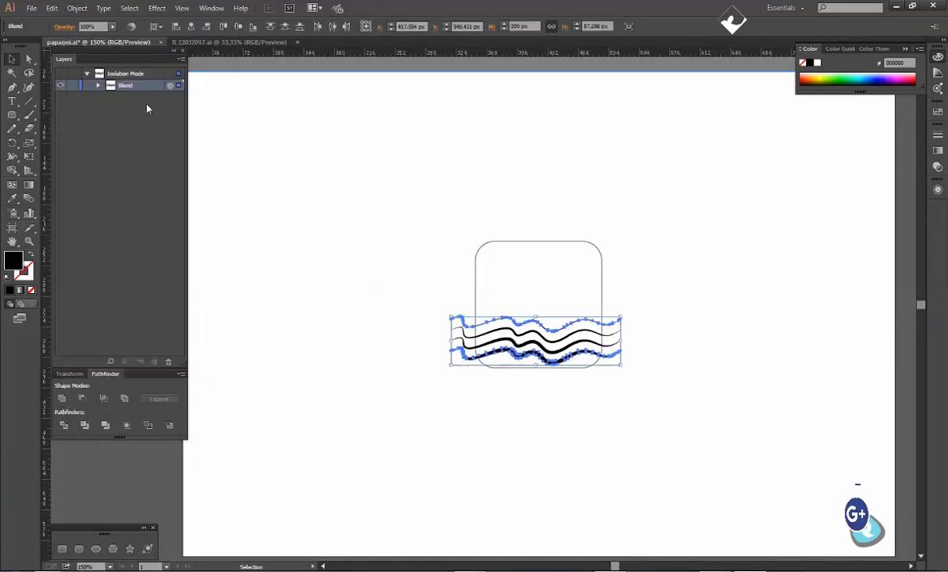
{"action": "left_click", "coordinate": [77, 9]}
{"action": "left_click", "coordinate": [151, 155]}
{"action": "left_click", "coordinate": [459, 355]}
{"action": "left_click", "coordinate": [459, 354]}
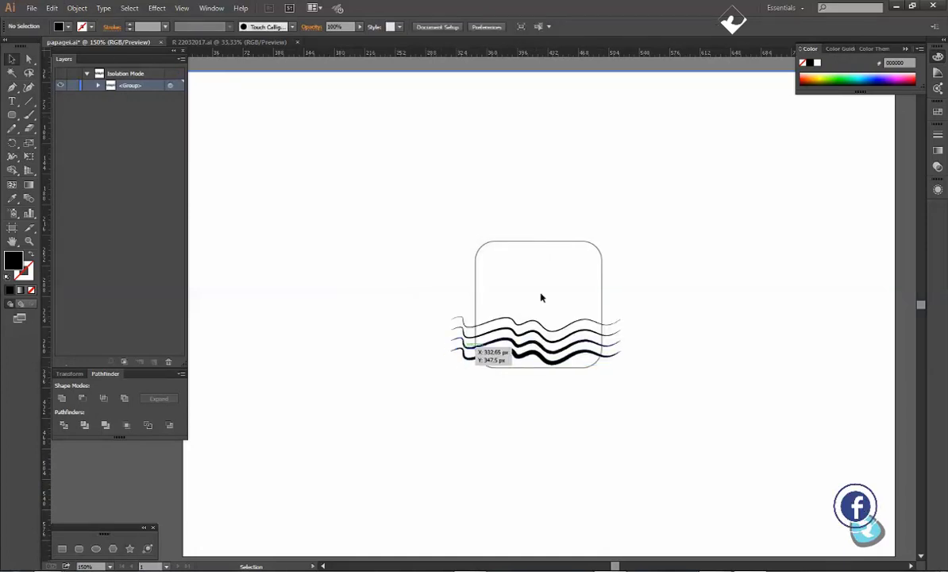
Step: Draw the upper half of a fish above the square, about 118 px wide, with an arched back, pointed tail, black stroke and no fill
{"action": "key", "text": "ctrl+plus"}
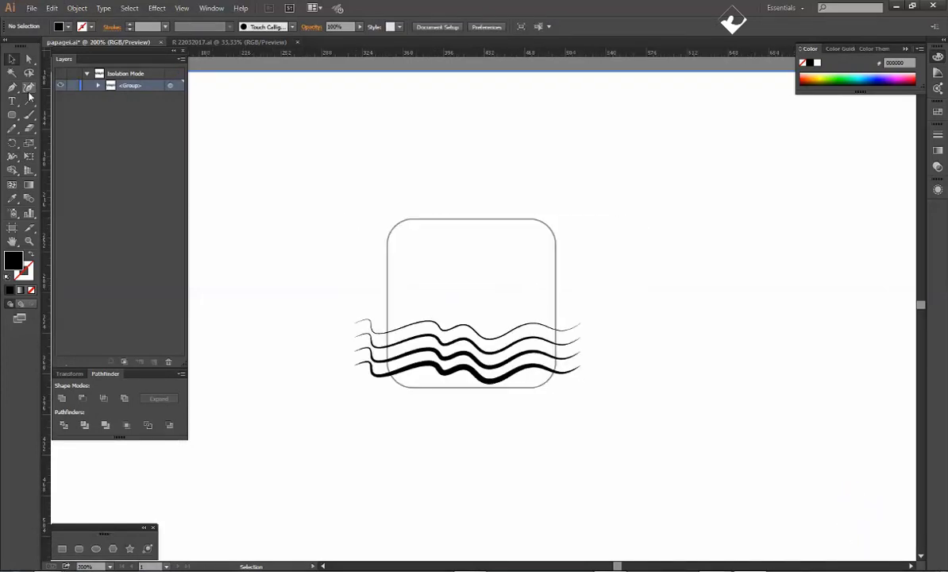
{"action": "key", "text": "p"}
{"action": "scroll", "coordinate": [441, 212], "scroll_direction": "up", "scroll_amount": 1}
{"action": "left_click", "coordinate": [439, 206]}
{"action": "left_click_drag", "start_coordinate": [544, 207], "coordinate": [596, 269]}
{"action": "left_click", "coordinate": [544, 207]}
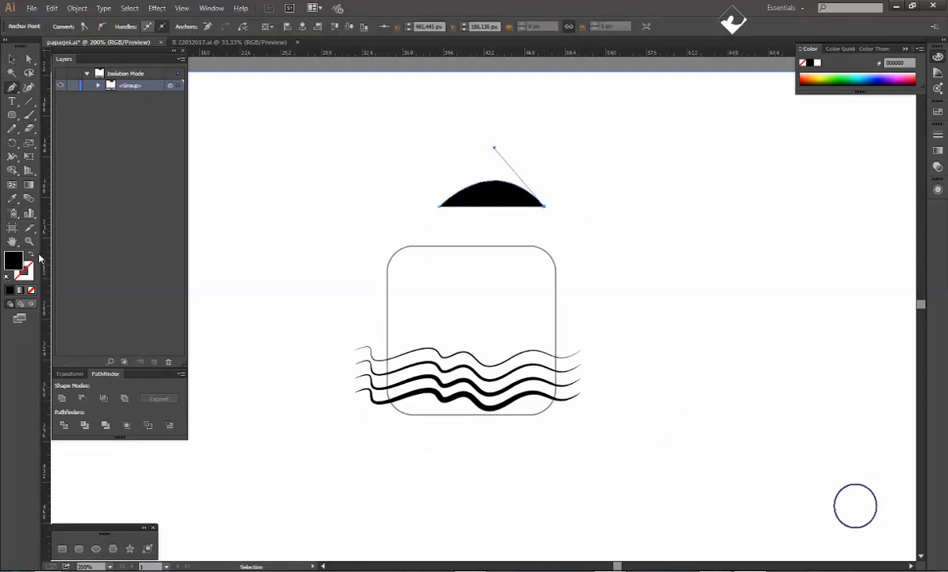
{"action": "left_click", "coordinate": [31, 254]}
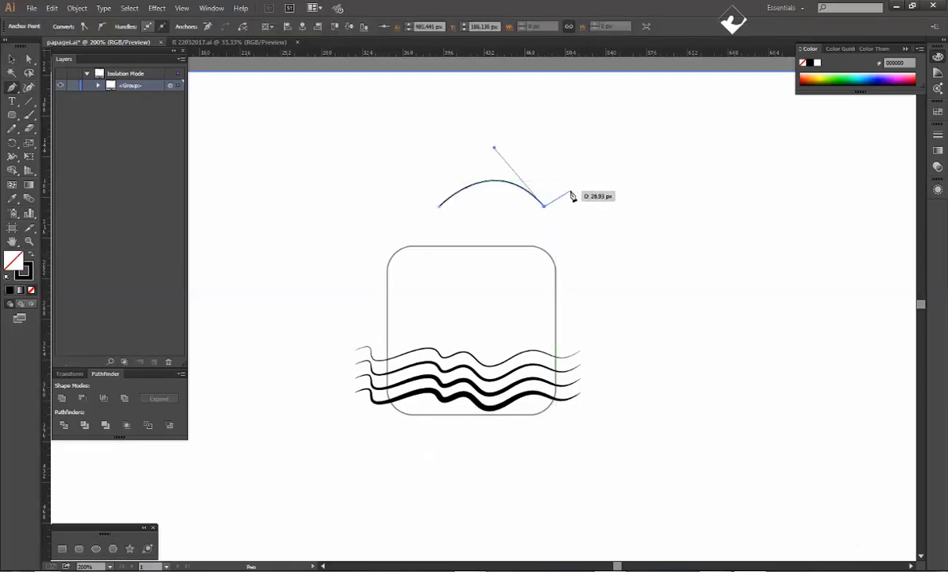
{"action": "left_click", "coordinate": [571, 181]}
{"action": "left_click", "coordinate": [560, 207]}
{"action": "left_click", "coordinate": [439, 206]}
{"action": "key", "text": "a"}
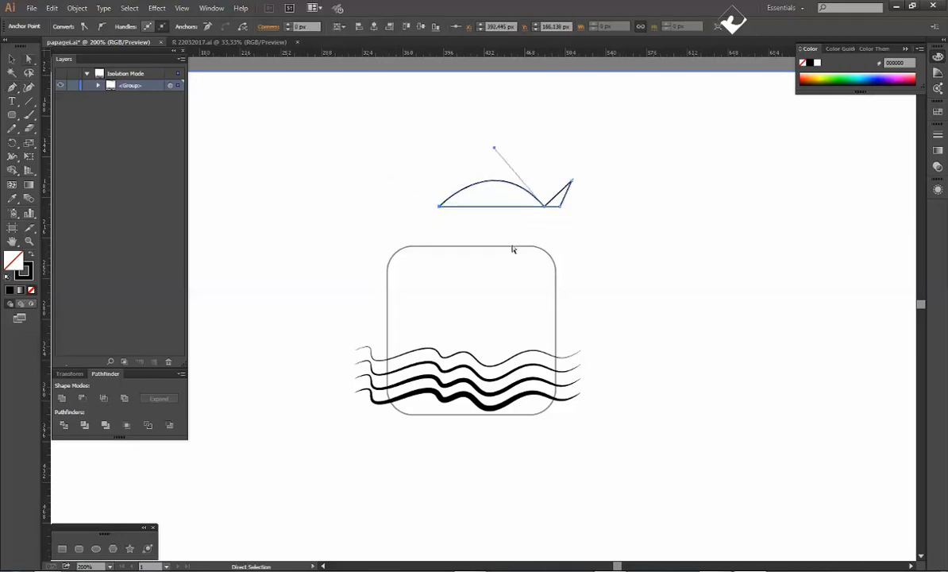
Step: Round the sharp corner where the fish's back meets its tail
{"action": "scroll", "coordinate": [539, 178], "scroll_direction": "up", "scroll_amount": 2}
{"action": "left_click", "coordinate": [595, 270]}
{"action": "left_click_drag", "start_coordinate": [549, 236], "coordinate": [555, 213]}
{"action": "left_click", "coordinate": [460, 117]}
{"action": "left_click", "coordinate": [555, 231]}
{"action": "left_click", "coordinate": [558, 238]}
{"action": "left_click", "coordinate": [554, 230]}
{"action": "left_click", "coordinate": [351, 161]}
Step: Reflect a copy of the half fish across the horizontal axis from its nose point to form the lower half
{"action": "key", "text": "v"}
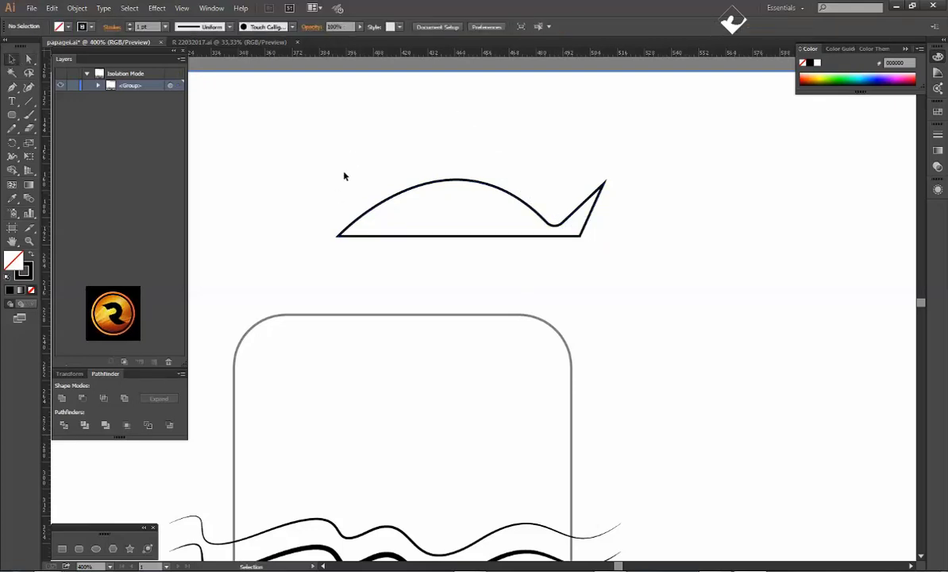
{"action": "left_click_drag", "start_coordinate": [390, 249], "coordinate": [389, 248]}
{"action": "key", "text": "o"}
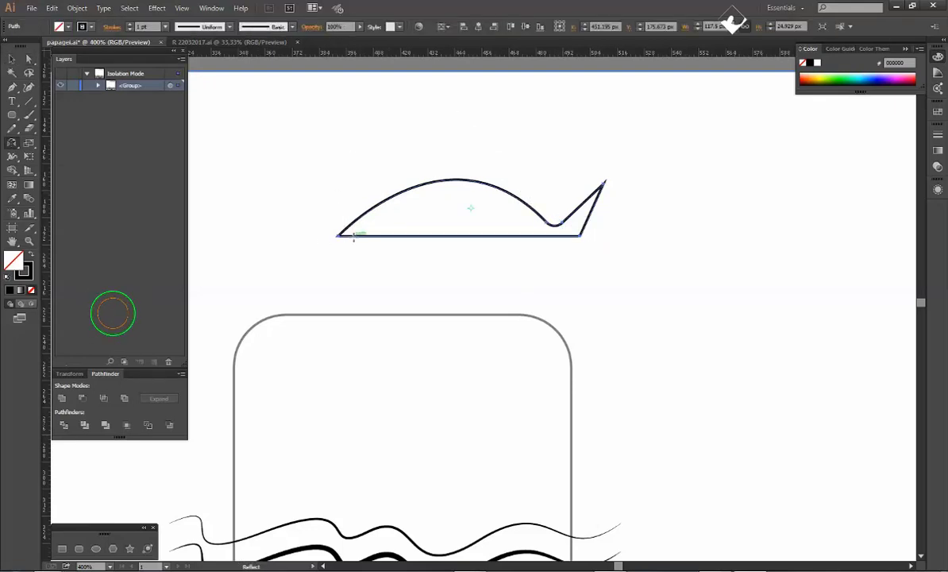
{"action": "left_click", "coordinate": [339, 234], "text": "alt"}
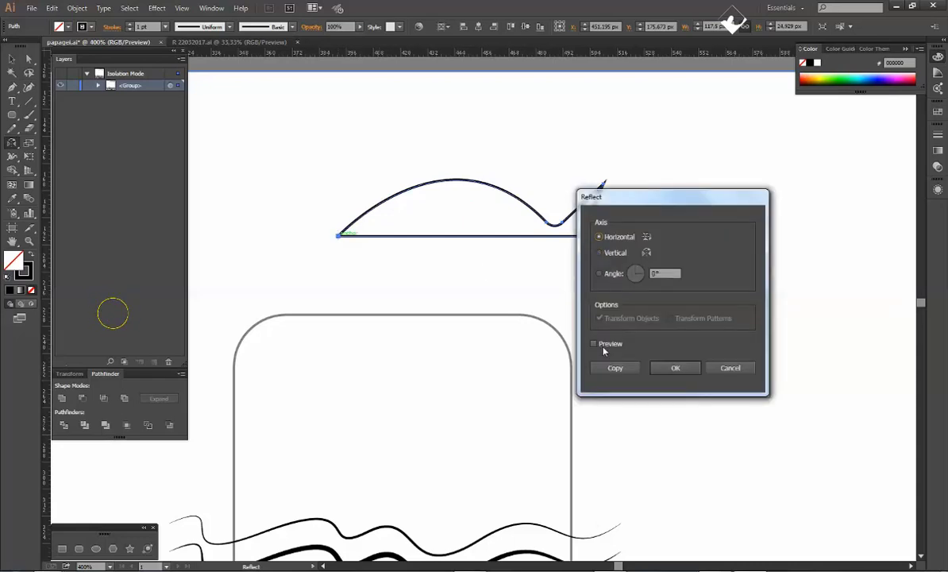
{"action": "left_click", "coordinate": [614, 366]}
{"action": "left_click", "coordinate": [12, 59]}
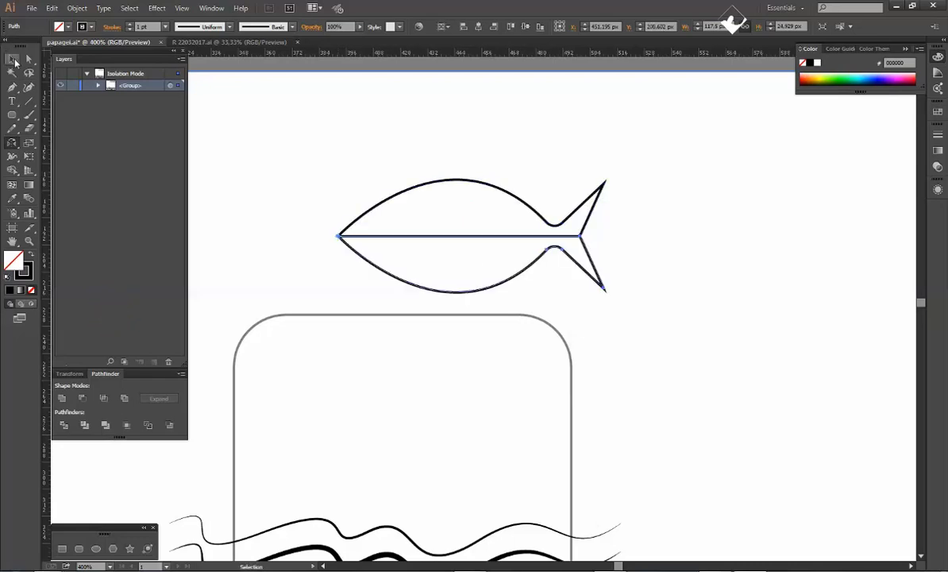
Step: Exit isolation mode and ungroup the fish halves and waves
{"action": "double_click", "coordinate": [299, 273]}
{"action": "left_click", "coordinate": [620, 223]}
{"action": "left_click", "coordinate": [562, 246]}
{"action": "left_click", "coordinate": [599, 262]}
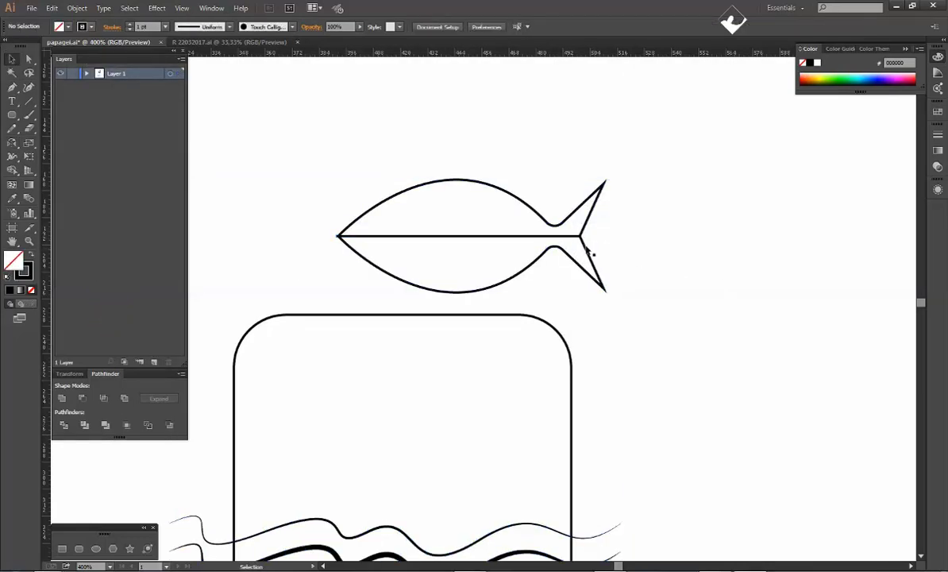
{"action": "left_click", "coordinate": [588, 249]}
{"action": "right_click", "coordinate": [588, 249]}
{"action": "left_click", "coordinate": [621, 313]}
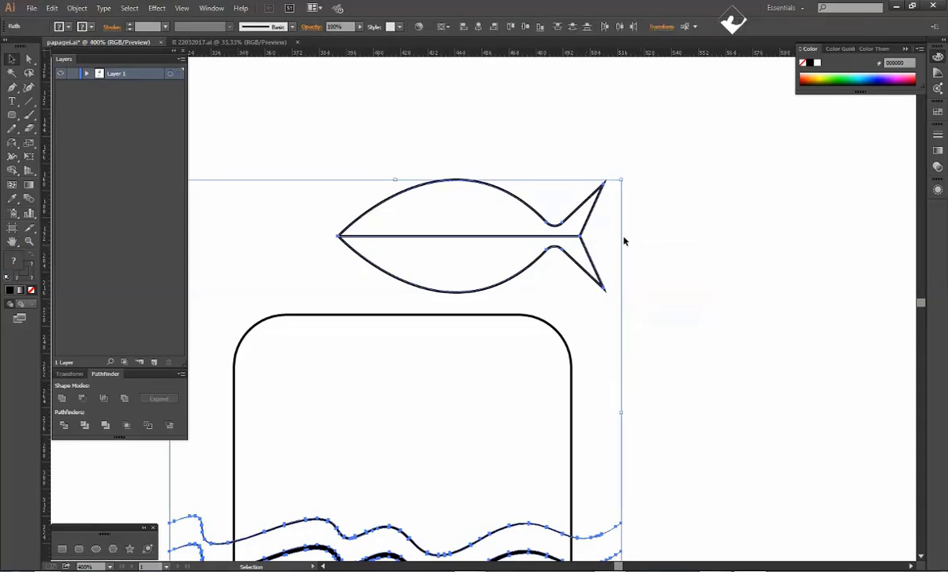
Step: Unite the two fish halves into one shape and give it a black outline with no fill
{"action": "left_click", "coordinate": [427, 163]}
{"action": "left_click", "coordinate": [354, 277]}
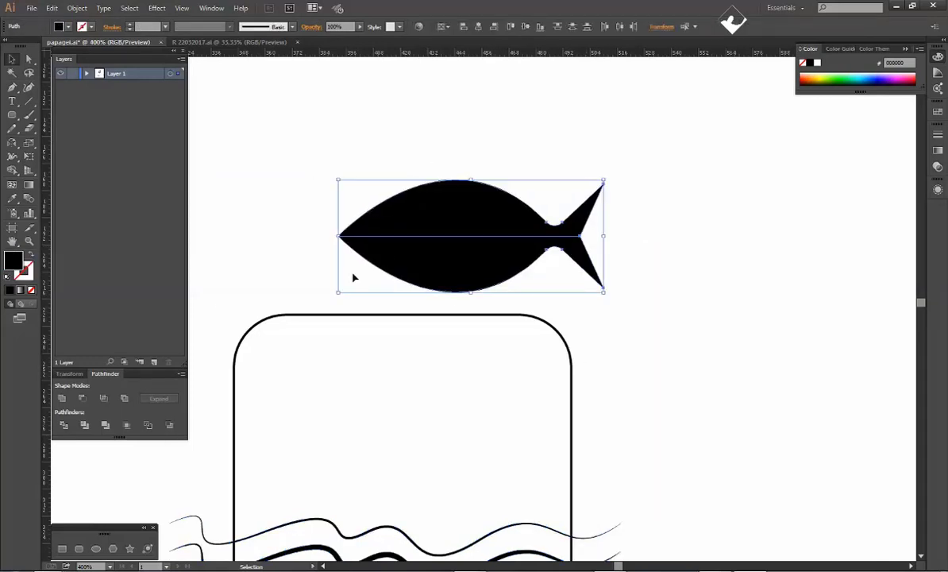
{"action": "left_click", "coordinate": [65, 398]}
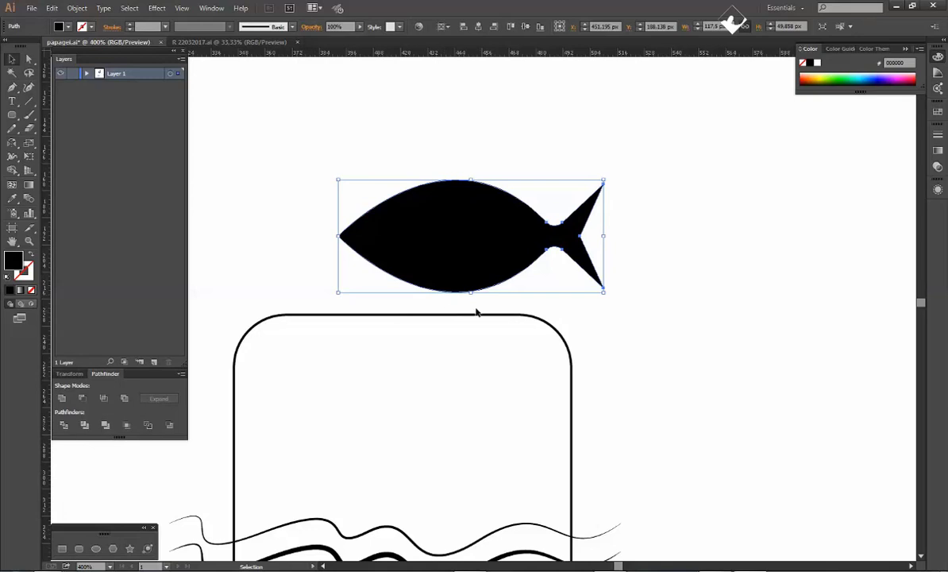
{"action": "key", "text": "shift+x"}
{"action": "left_click", "coordinate": [477, 307]}
Step: Draw a closed, backward-curving dorsal fin overlapping the fish's back with the Pen tool
{"action": "left_click", "coordinate": [12, 89]}
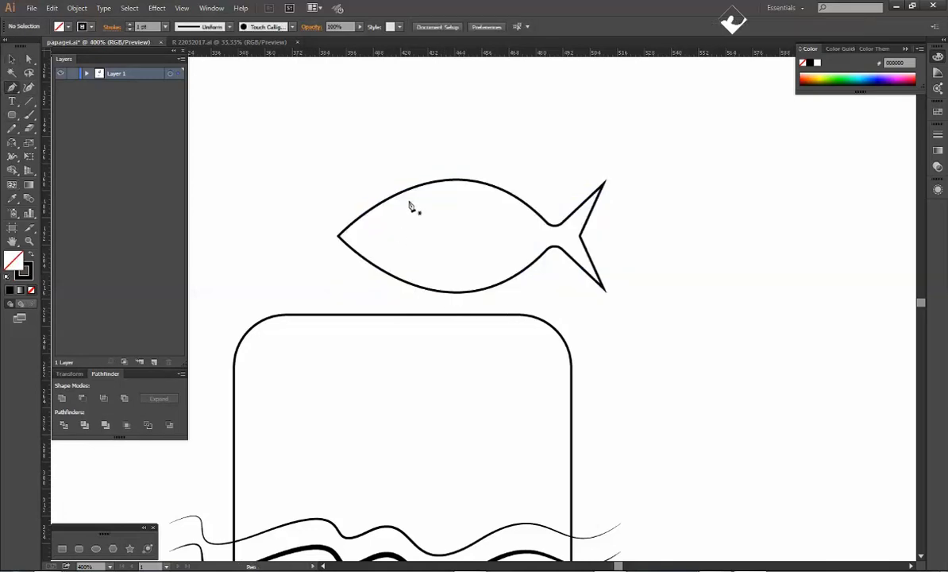
{"action": "left_click", "coordinate": [418, 191]}
{"action": "left_click_drag", "start_coordinate": [499, 153], "coordinate": [565, 153]}
{"action": "left_click", "coordinate": [499, 153]}
{"action": "left_click_drag", "start_coordinate": [499, 207], "coordinate": [522, 230]}
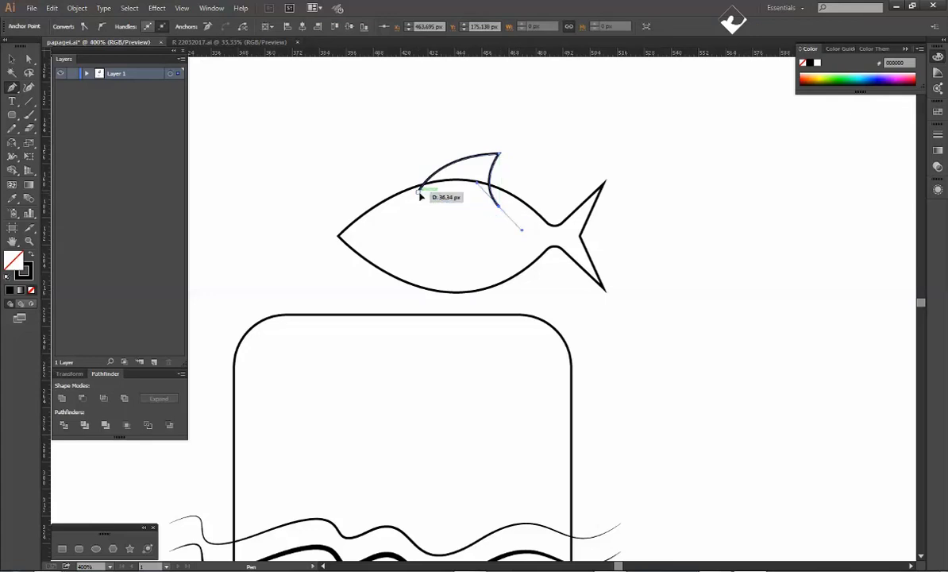
{"action": "left_click", "coordinate": [419, 192]}
Step: Draw a closed, angular belly fin overlapping the fish's lower edge
{"action": "left_click_drag", "start_coordinate": [458, 294], "coordinate": [524, 314]}
{"action": "left_click", "coordinate": [484, 308]}
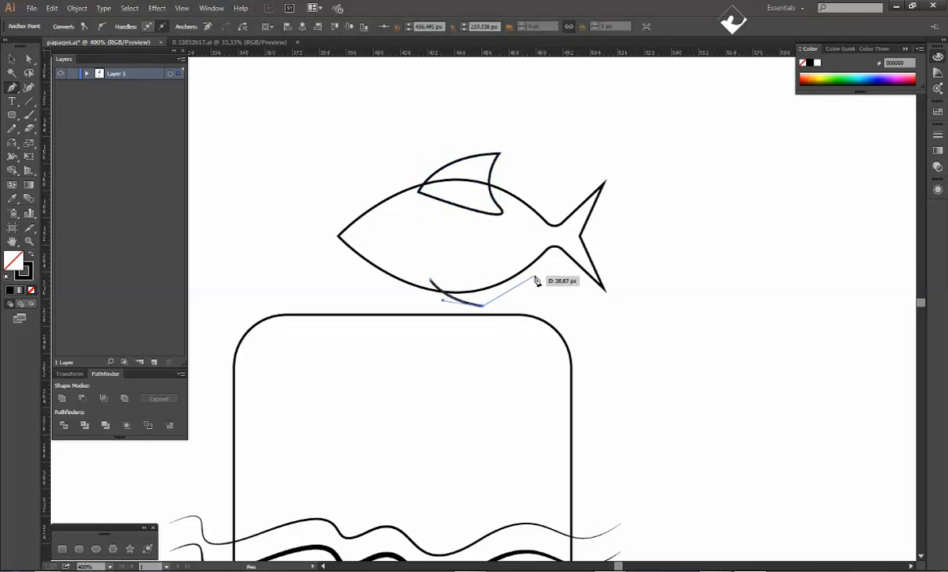
{"action": "left_click", "coordinate": [541, 272]}
{"action": "left_click_drag", "start_coordinate": [542, 269], "coordinate": [542, 268]}
{"action": "left_click", "coordinate": [512, 266]}
{"action": "left_click", "coordinate": [431, 279]}
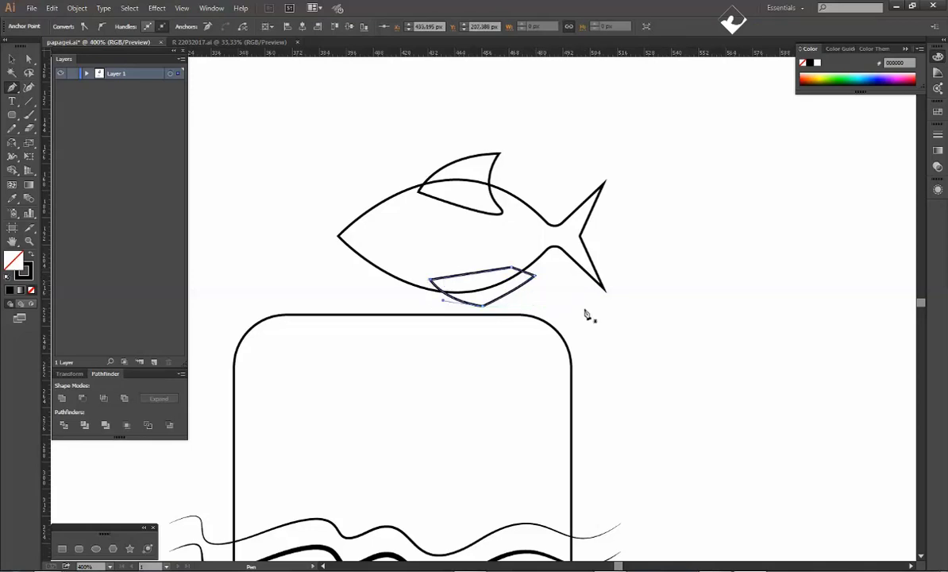
{"action": "left_click", "coordinate": [584, 310], "text": "ctrl"}
Step: Draw two small triangular finlets overlapping the fish's underside just in front of the tail
{"action": "left_click", "coordinate": [532, 253]}
{"action": "left_click", "coordinate": [544, 274]}
{"action": "left_click", "coordinate": [545, 245]}
{"action": "left_click", "coordinate": [532, 253]}
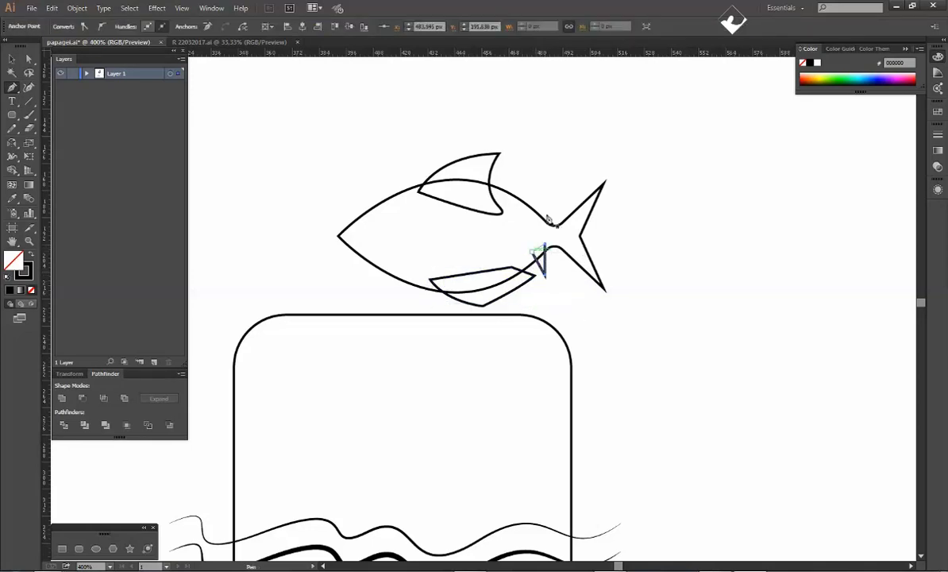
{"action": "left_click", "coordinate": [548, 215], "text": "ctrl"}
{"action": "left_click", "coordinate": [538, 254]}
{"action": "left_click", "coordinate": [551, 259]}
{"action": "left_click", "coordinate": [551, 245]}
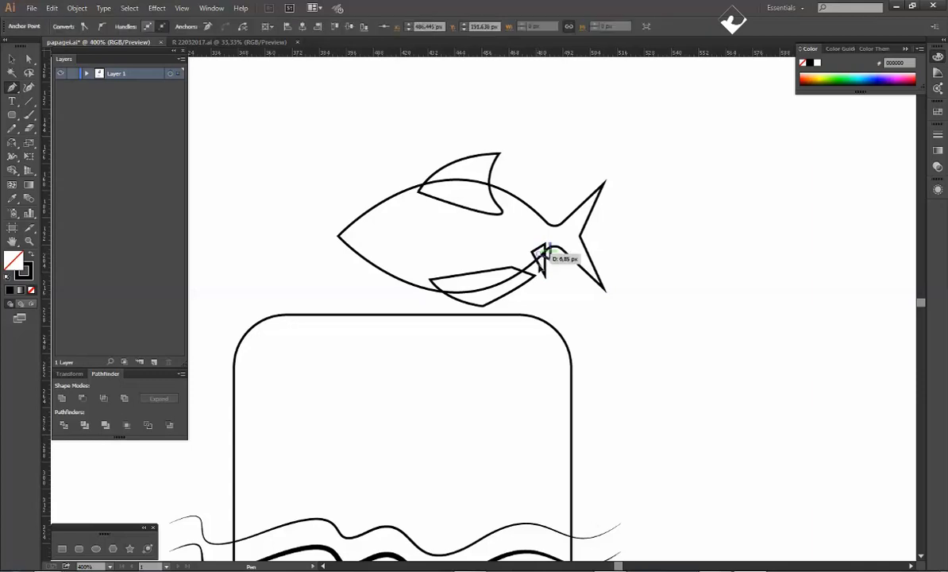
{"action": "left_click", "coordinate": [538, 254]}
{"action": "left_click", "coordinate": [526, 308], "text": "ctrl"}
Step: Draw a small circle as the fish's eye near the front of the head
{"action": "left_click", "coordinate": [96, 548]}
{"action": "mouse_move", "coordinate": [396, 214]}
{"action": "left_mouse_down"}
{"action": "mouse_move", "coordinate": [431, 255]}
{"action": "mouse_move", "coordinate": [407, 228]}
{"action": "left_mouse_up"}
{"action": "key", "text": "a"}
{"action": "left_click", "coordinate": [300, 230]}
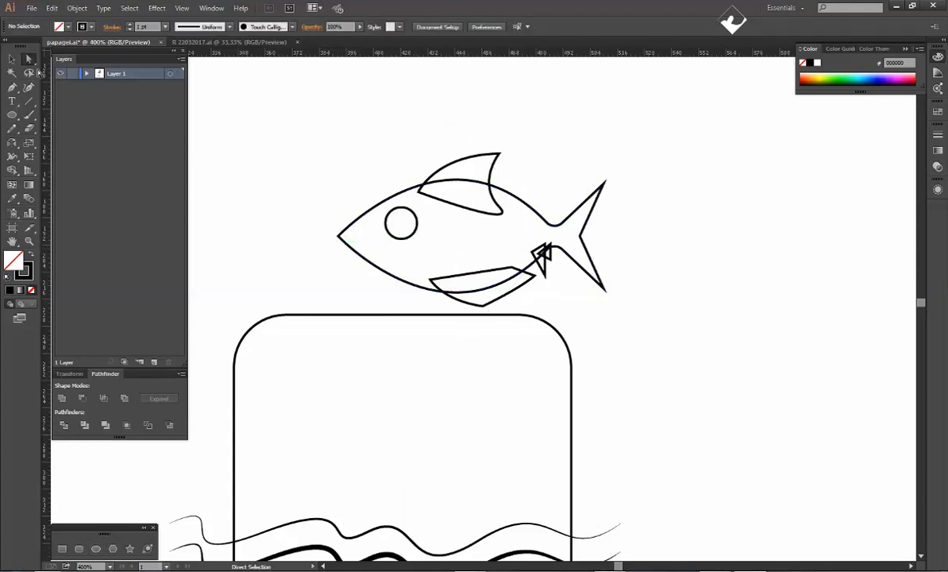
Step: Fill the fish shapes with black and no stroke, merging them with Shape Builder and cutting out the eye circle
{"action": "left_click_drag", "start_coordinate": [282, 133], "coordinate": [627, 283]}
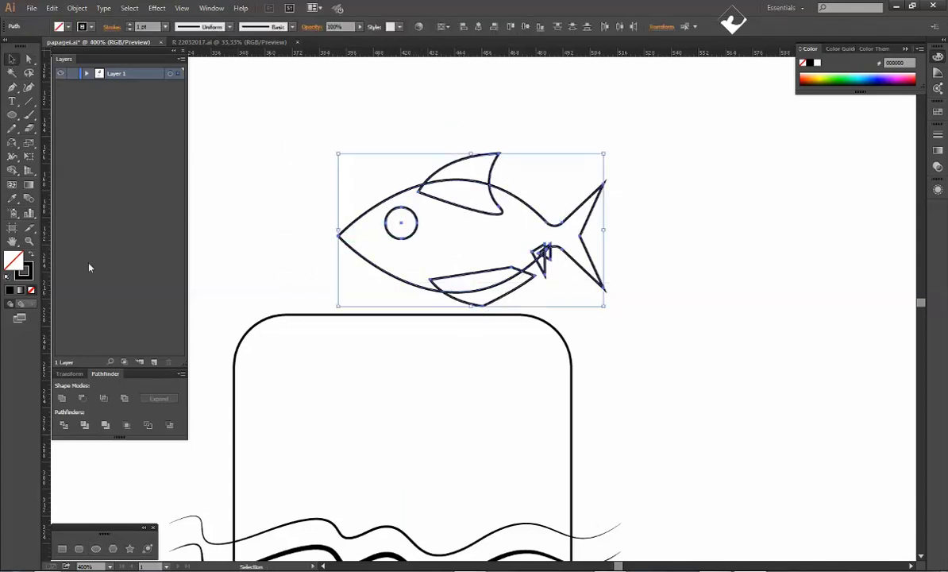
{"action": "left_click", "coordinate": [31, 254]}
{"action": "left_click", "coordinate": [12, 170]}
{"action": "left_click", "coordinate": [405, 226], "text": "alt"}
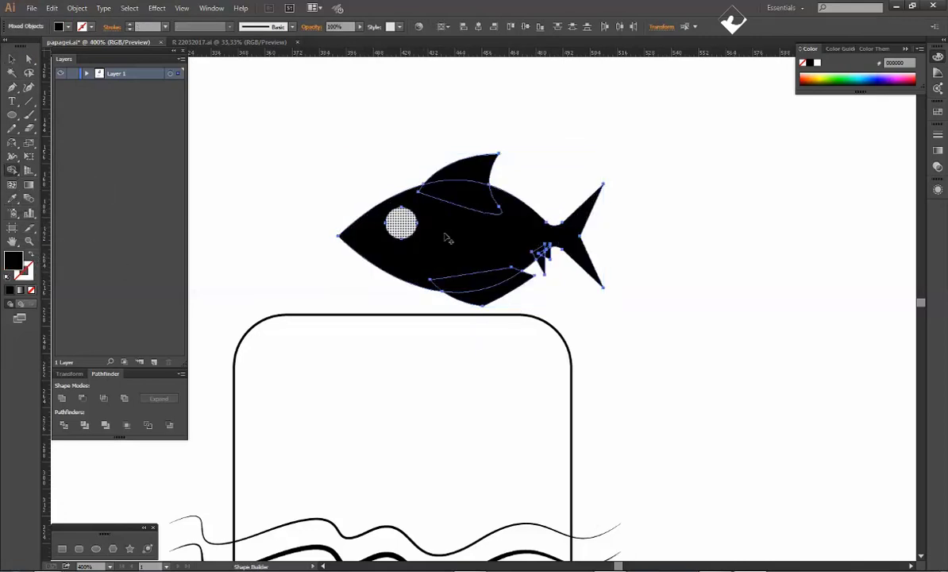
{"action": "key", "text": "a"}
{"action": "left_click", "coordinate": [593, 278]}
Step: Round off the pointed lower tip of the fish's belly fin by adjusting its corner
{"action": "scroll", "coordinate": [592, 278], "scroll_direction": "up", "scroll_amount": 1}
{"action": "left_click_drag", "start_coordinate": [461, 176], "coordinate": [503, 269]}
{"action": "left_click", "coordinate": [490, 267]}
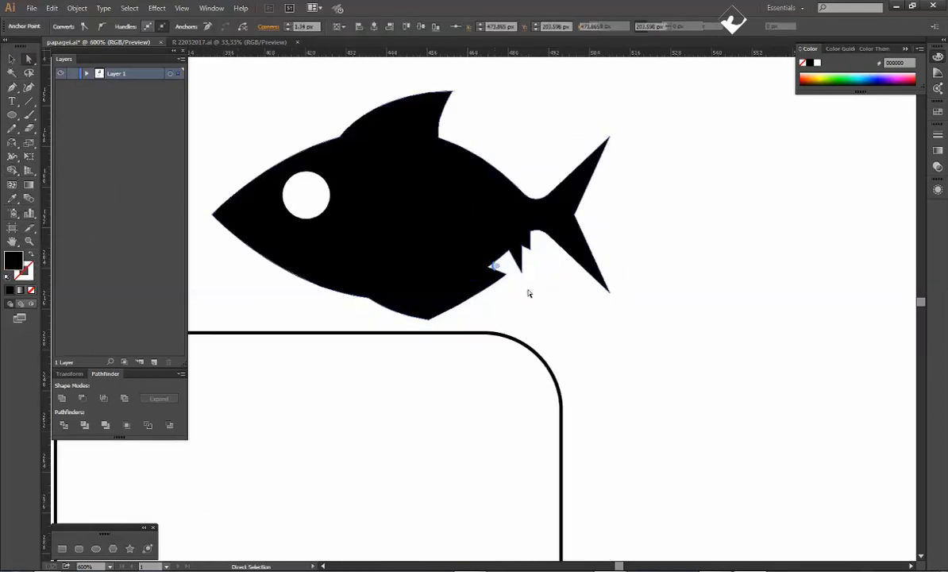
{"action": "left_click", "coordinate": [529, 292]}
{"action": "left_click", "coordinate": [429, 319]}
{"action": "left_click_drag", "start_coordinate": [427, 310], "coordinate": [428, 305]}
{"action": "key", "text": "v"}
{"action": "left_click", "coordinate": [620, 270]}
Step: Move the fish into the rounded square just above the waves and scale it down to fit
{"action": "scroll", "coordinate": [620, 271], "scroll_direction": "down", "scroll_amount": 2}
{"action": "scroll", "coordinate": [620, 271], "scroll_direction": "down", "scroll_amount": 1}
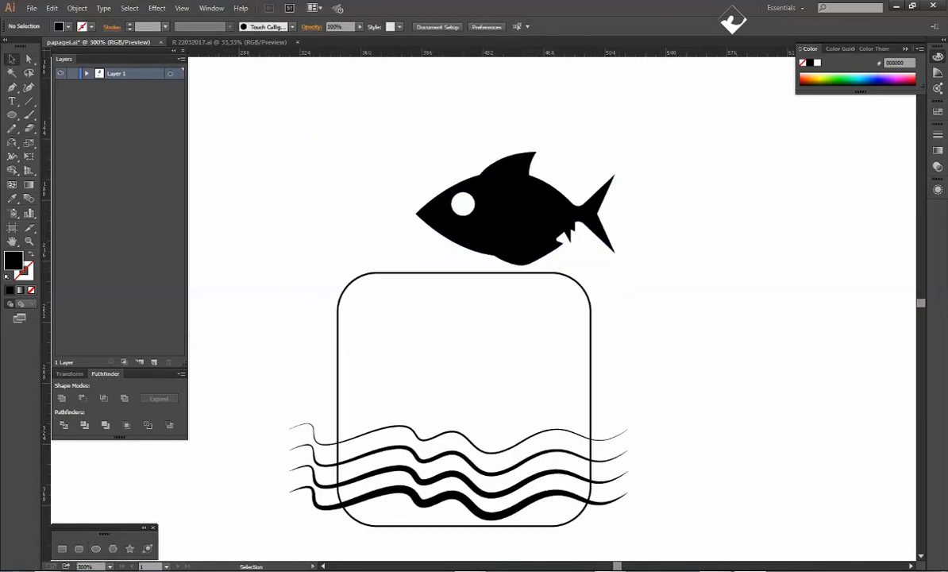
{"action": "scroll", "coordinate": [667, 267], "scroll_direction": "down", "scroll_amount": 2}
{"action": "scroll", "coordinate": [584, 288], "scroll_direction": "down", "scroll_amount": 1}
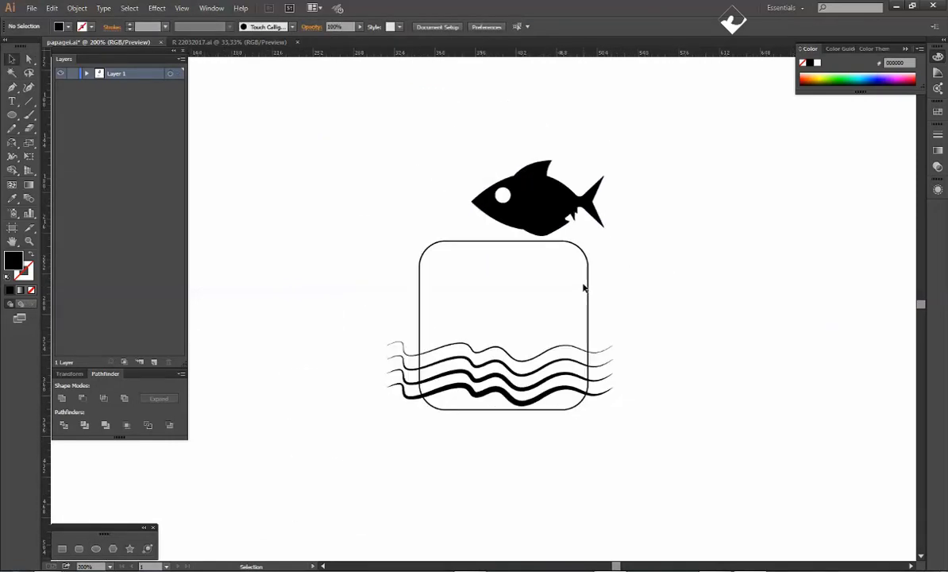
{"action": "mouse_move", "coordinate": [555, 176]}
{"action": "left_mouse_down"}
{"action": "mouse_move", "coordinate": [541, 280]}
{"action": "mouse_move", "coordinate": [574, 277]}
{"action": "left_mouse_up"}
{"action": "left_click_drag", "start_coordinate": [533, 305], "coordinate": [532, 319]}
Step: Draw six black circles of different sizes as bubbles in front of and above the fish's mouth
{"action": "left_click", "coordinate": [240, 444]}
{"action": "left_click", "coordinate": [96, 549]}
{"action": "mouse_move", "coordinate": [446, 258]}
{"action": "left_mouse_down"}
{"action": "mouse_move", "coordinate": [462, 273]}
{"action": "mouse_move", "coordinate": [469, 305]}
{"action": "left_mouse_up"}
{"action": "left_click_drag", "start_coordinate": [447, 310], "coordinate": [453, 317]}
{"action": "mouse_move", "coordinate": [461, 329]}
{"action": "left_mouse_down"}
{"action": "mouse_move", "coordinate": [467, 334]}
{"action": "mouse_move", "coordinate": [468, 319]}
{"action": "left_mouse_up"}
{"action": "left_click_drag", "start_coordinate": [474, 328], "coordinate": [483, 337]}
{"action": "left_click", "coordinate": [12, 58]}
{"action": "left_click", "coordinate": [317, 207]}
{"action": "left_click_drag", "start_coordinate": [456, 267], "coordinate": [467, 263]}
Step: Rearrange the bubbles into a staggered trail rising from the mouth, and shift the fish slightly down and away from them
{"action": "scroll", "coordinate": [466, 293], "scroll_direction": "up", "scroll_amount": 2}
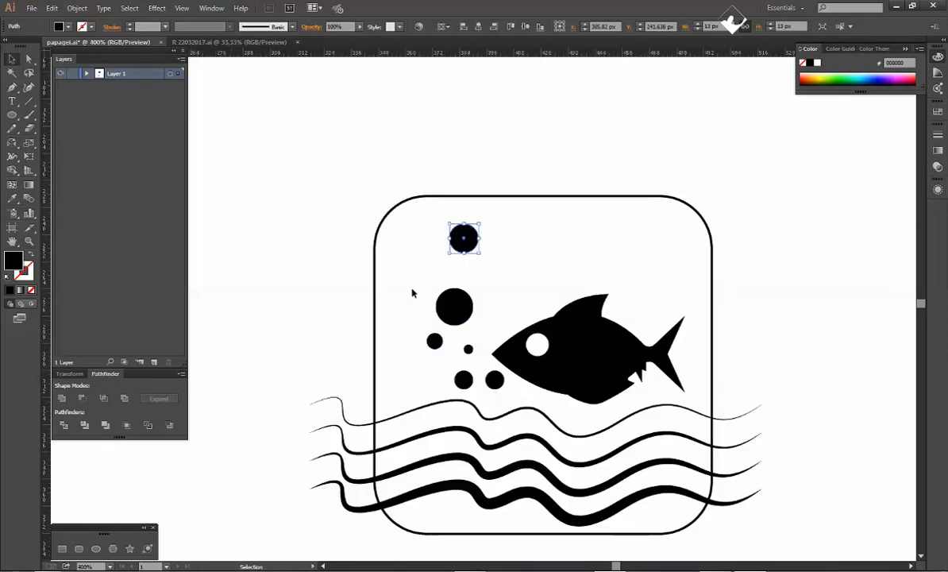
{"action": "left_click_drag", "start_coordinate": [469, 349], "coordinate": [434, 265]}
{"action": "left_click_drag", "start_coordinate": [555, 372], "coordinate": [572, 388]}
{"action": "left_click_drag", "start_coordinate": [495, 381], "coordinate": [495, 289]}
{"action": "left_click_drag", "start_coordinate": [468, 382], "coordinate": [467, 338]}
{"action": "mouse_move", "coordinate": [435, 344]}
{"action": "left_mouse_down"}
{"action": "mouse_move", "coordinate": [480, 363]}
{"action": "mouse_move", "coordinate": [446, 351]}
{"action": "left_mouse_up"}
{"action": "left_click", "coordinate": [410, 308]}
{"action": "left_click_drag", "start_coordinate": [463, 305], "coordinate": [463, 296]}
{"action": "left_click_drag", "start_coordinate": [478, 359], "coordinate": [473, 366]}
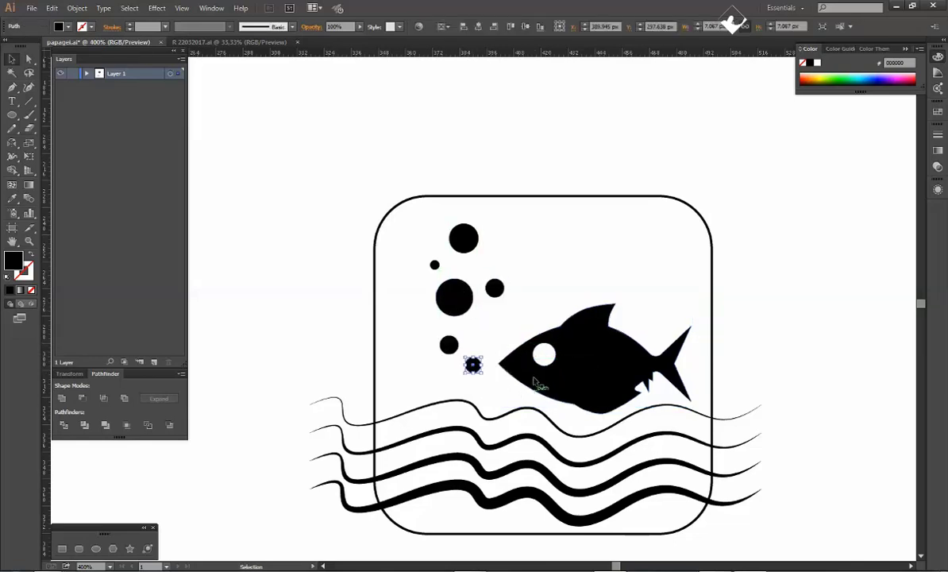
{"action": "left_click", "coordinate": [347, 339]}
Step: Draw a short arched path across the square's left edge above the waves, with a black stroke and no fill
{"action": "left_click", "coordinate": [11, 87]}
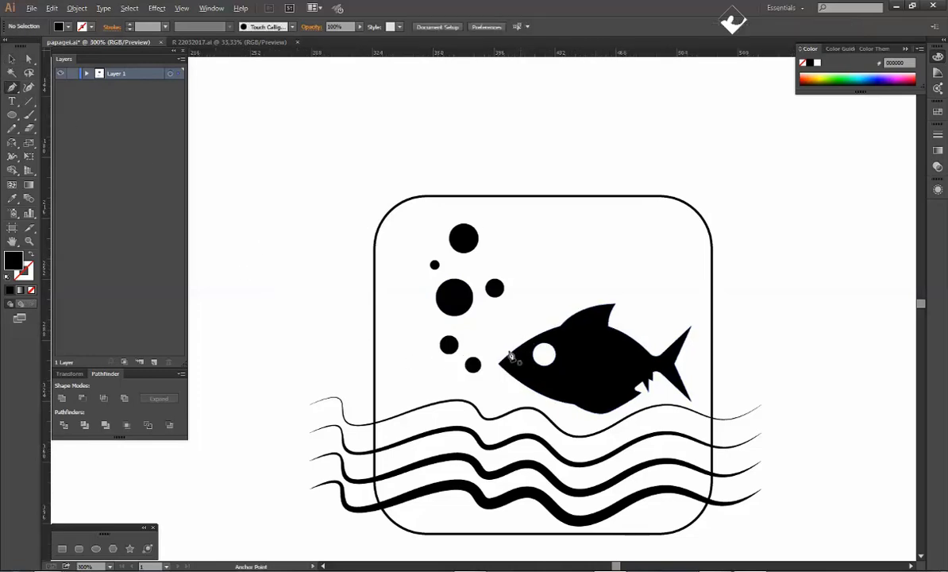
{"action": "key", "text": "ctrl+minus"}
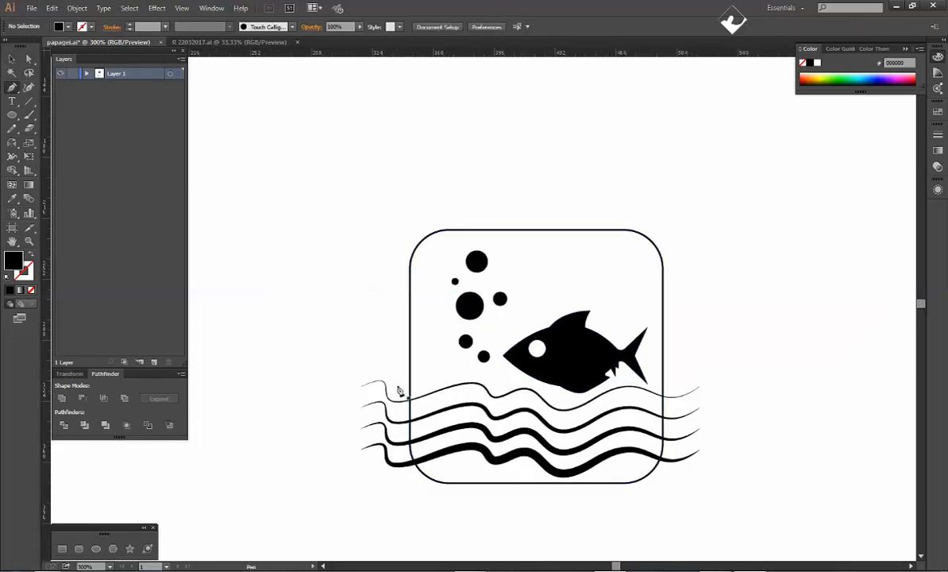
{"action": "left_click", "coordinate": [397, 387]}
{"action": "left_click_drag", "start_coordinate": [431, 357], "coordinate": [471, 346]}
{"action": "left_click", "coordinate": [31, 254]}
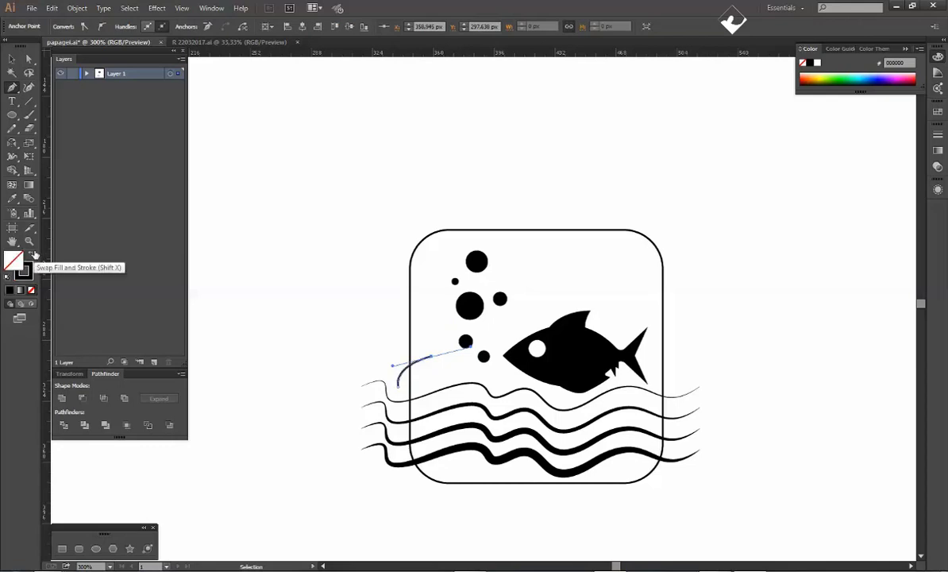
Step: Set the arched path's stroke to 10 pt and apply a width profile tapering to a point at its upper end
{"action": "left_click", "coordinate": [12, 59]}
{"action": "left_click", "coordinate": [396, 378]}
{"action": "left_click", "coordinate": [166, 26]}
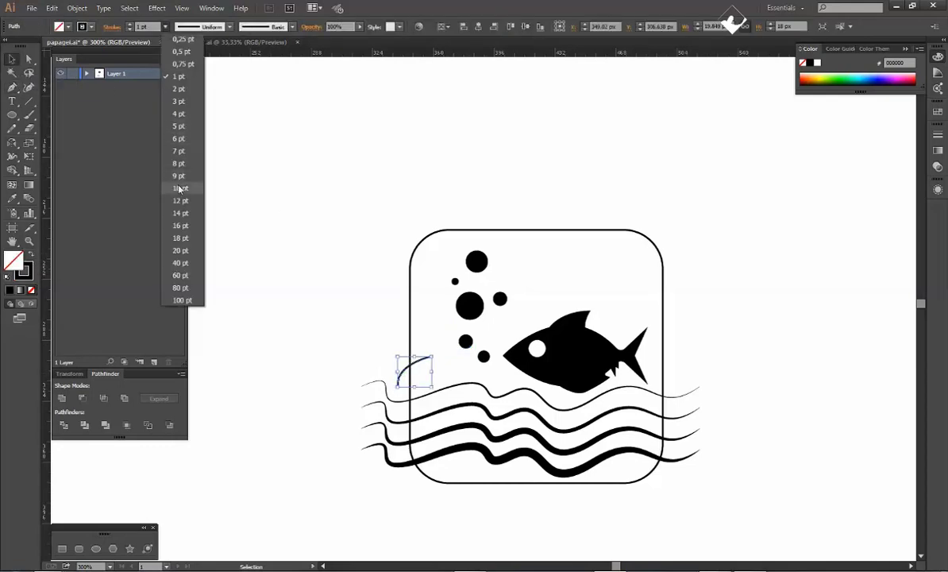
{"action": "left_click", "coordinate": [179, 189]}
{"action": "left_click", "coordinate": [185, 29]}
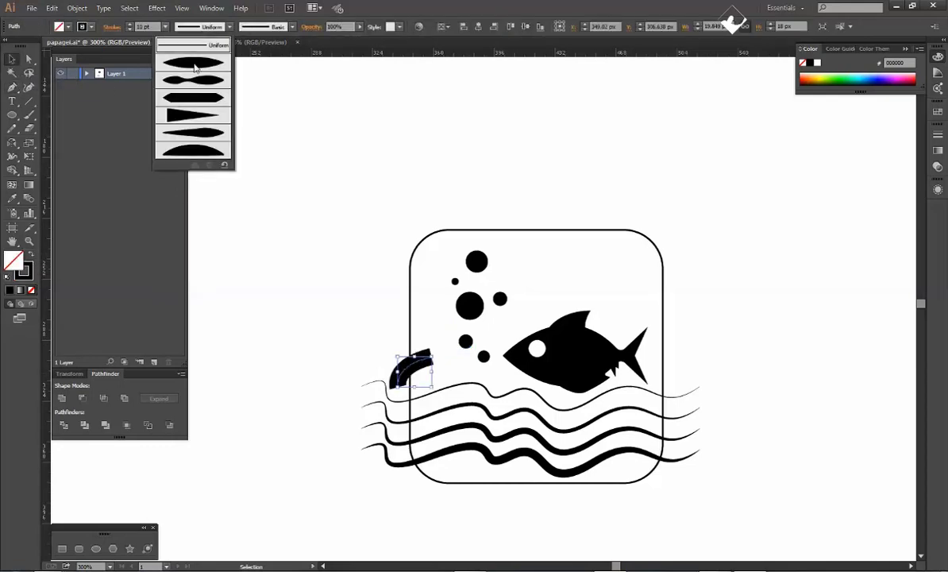
{"action": "left_click", "coordinate": [194, 68]}
Step: Slightly reshape the bend of the tapered curve by adjusting its anchor point
{"action": "key", "text": "a"}
{"action": "left_click", "coordinate": [401, 375]}
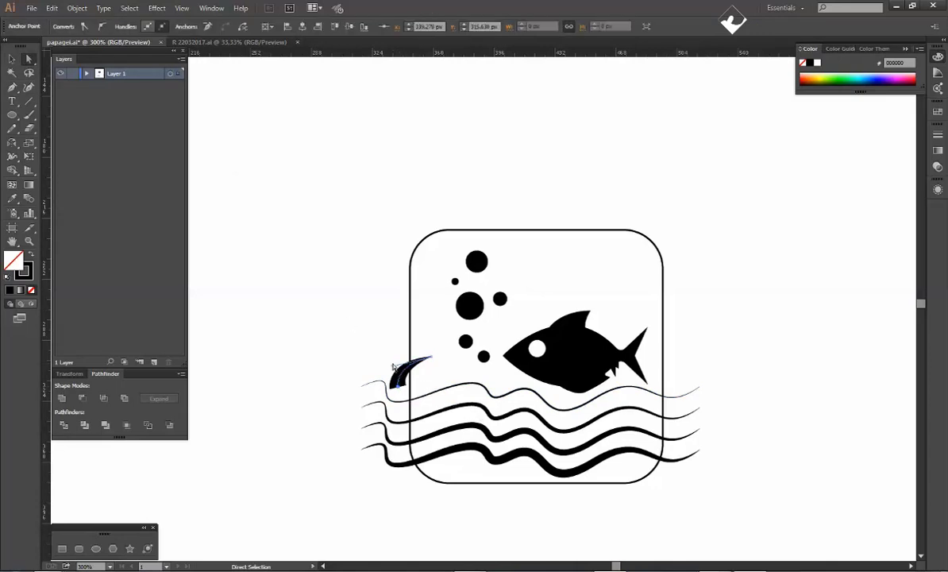
{"action": "left_click_drag", "start_coordinate": [403, 375], "coordinate": [406, 368]}
{"action": "left_click", "coordinate": [350, 326]}
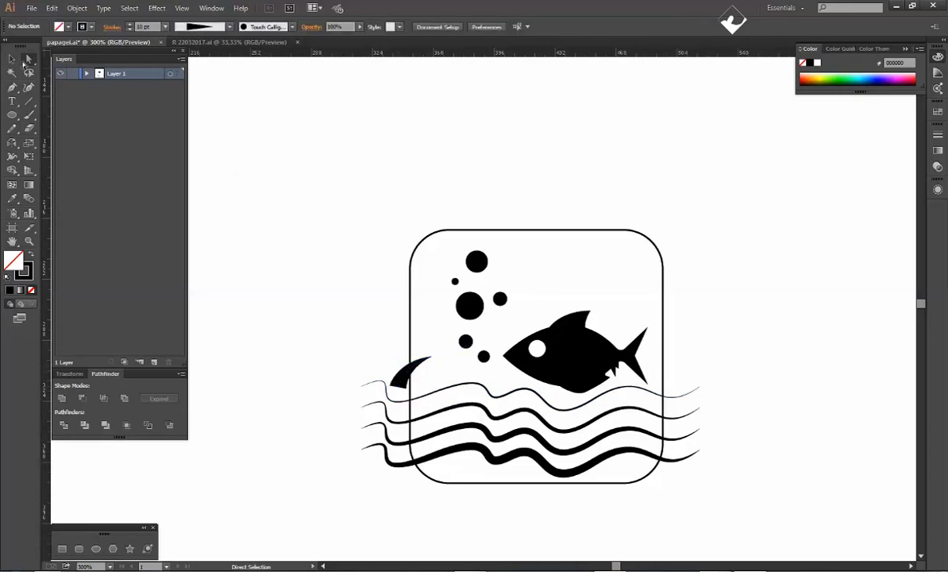
{"action": "left_click", "coordinate": [13, 59]}
{"action": "left_click", "coordinate": [406, 373]}
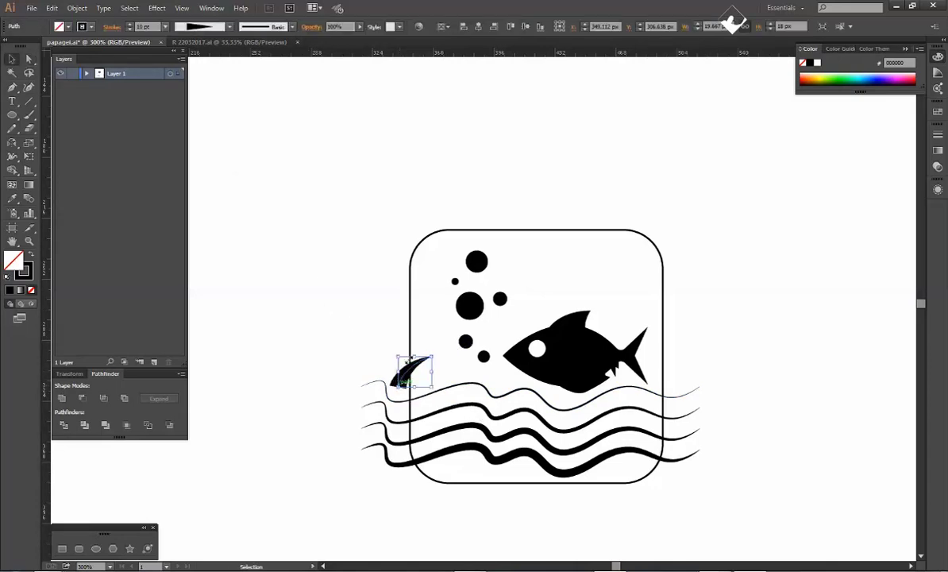
{"action": "left_click_drag", "start_coordinate": [410, 359], "coordinate": [415, 293]}
{"action": "left_click", "coordinate": [360, 328]}
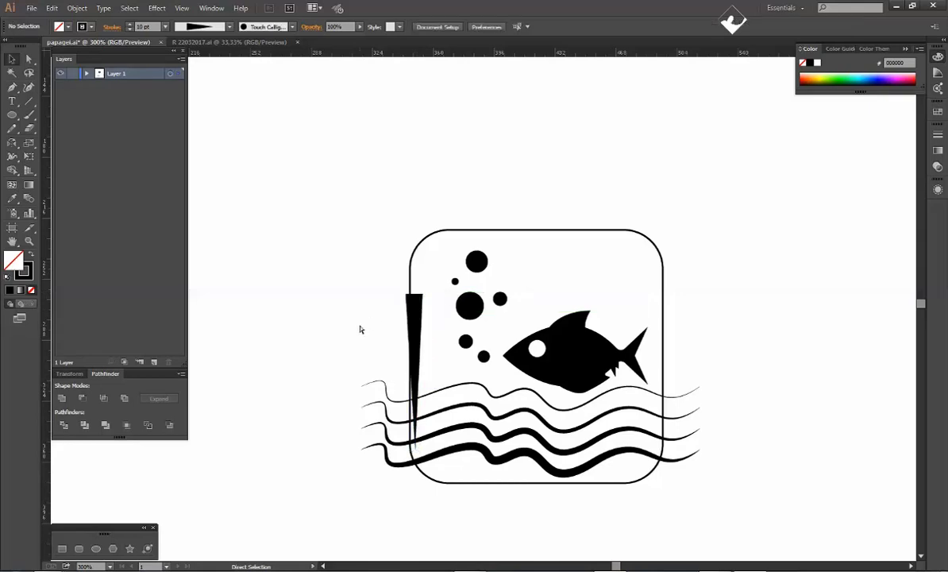
{"action": "key", "text": "ctrl+z"}
Step: Place a copy of the tapered curve straight above the original and set the copy's stroke to 2 pt
{"action": "mouse_move", "coordinate": [412, 371]}
{"action": "left_mouse_down"}
{"action": "mouse_move", "coordinate": [412, 276]}
{"action": "mouse_move", "coordinate": [399, 382]}
{"action": "left_mouse_up"}
{"action": "left_click", "coordinate": [165, 27]}
{"action": "left_click", "coordinate": [183, 88]}
{"action": "left_click", "coordinate": [359, 294]}
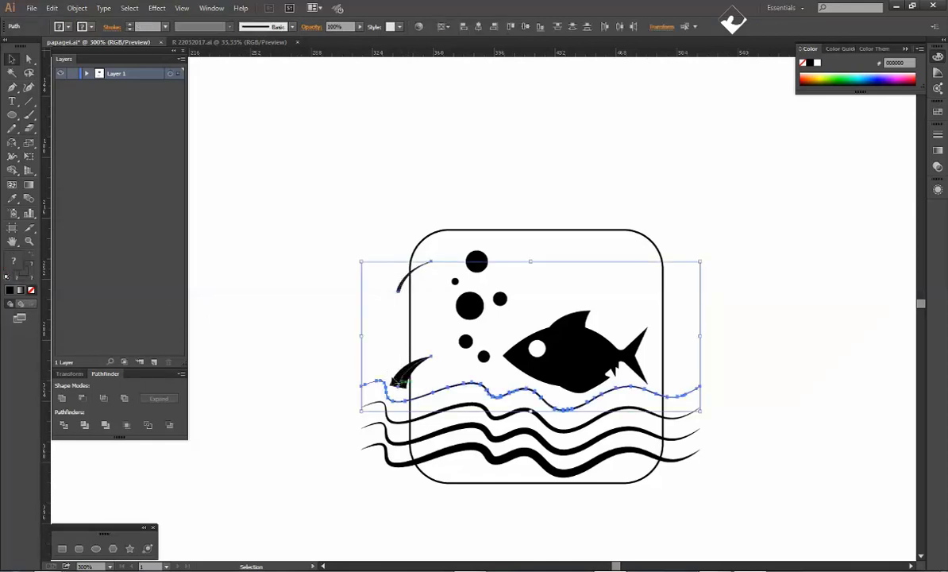
{"action": "left_click", "coordinate": [366, 352]}
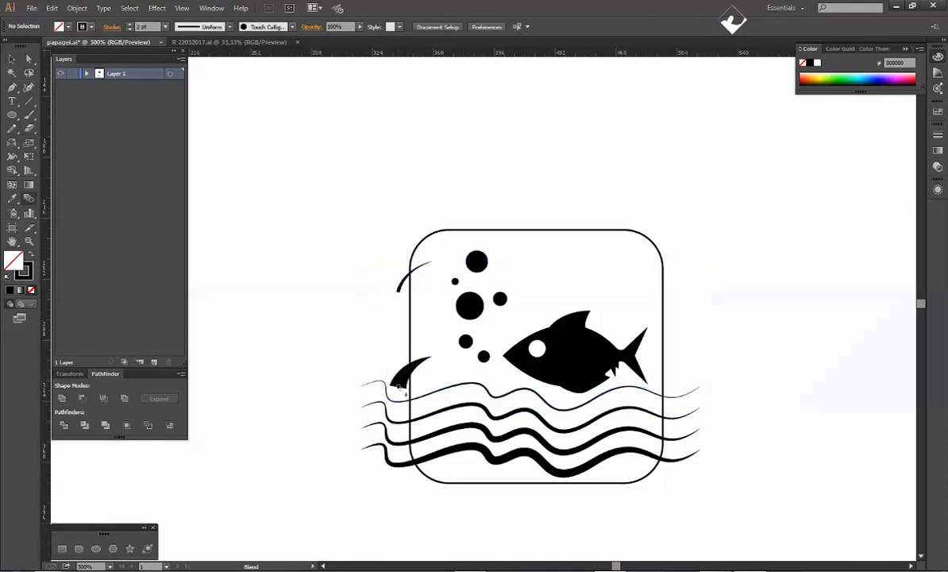
Step: Blend the upper and lower tapered curves with 4 intermediate steps
{"action": "left_click", "coordinate": [399, 387]}
{"action": "double_click", "coordinate": [30, 199]}
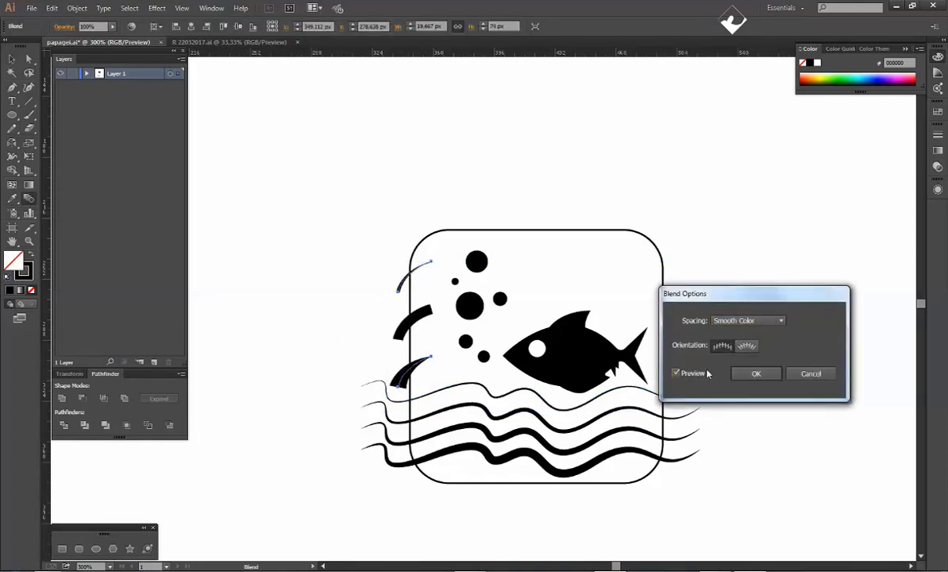
{"action": "left_click", "coordinate": [750, 321]}
{"action": "left_click", "coordinate": [761, 347]}
{"action": "type", "text": "3"}
{"action": "key", "text": "BackSpace"}
{"action": "type", "text": "4"}
{"action": "left_click", "coordinate": [756, 374]}
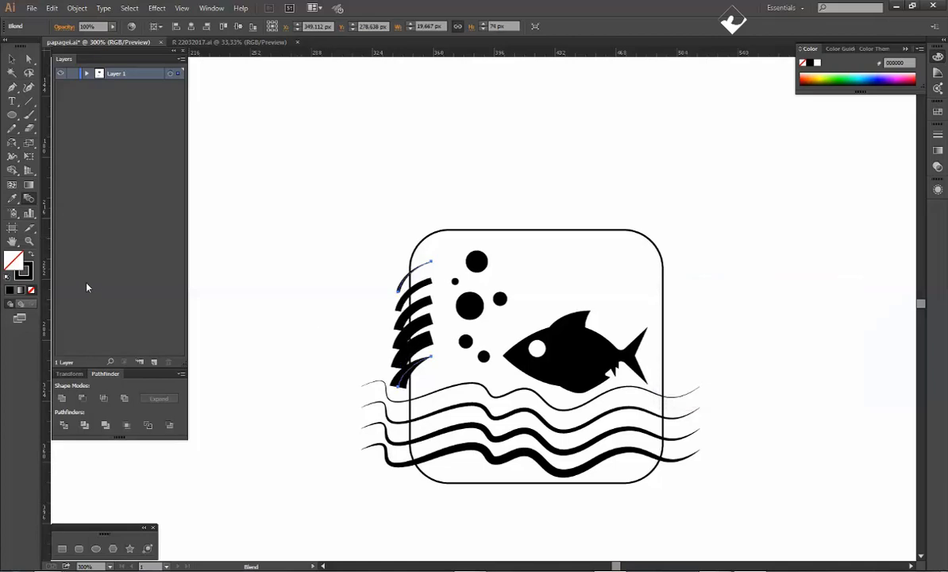
Step: Expand the blended curves into black filled shapes without a stroke
{"action": "left_click", "coordinate": [11, 55]}
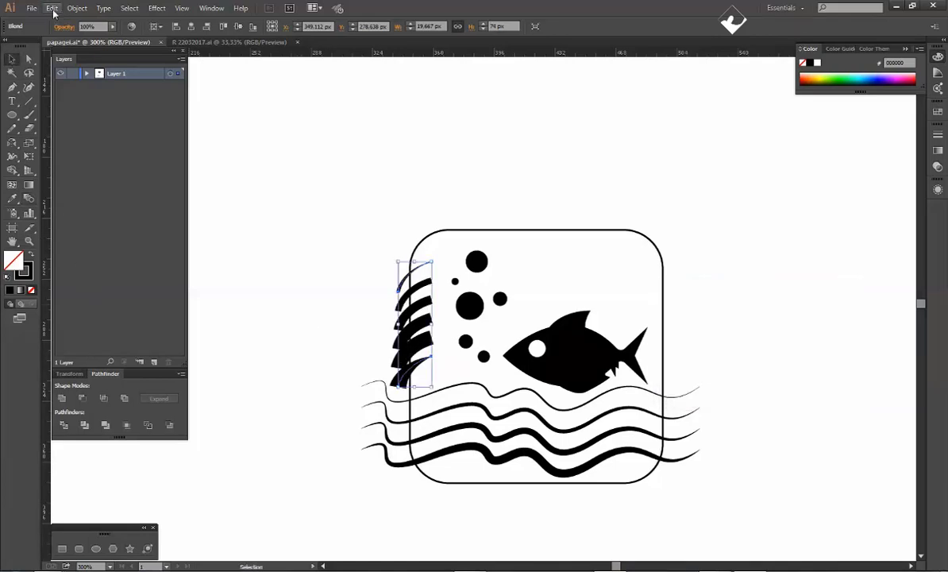
{"action": "left_click", "coordinate": [77, 8]}
{"action": "left_click", "coordinate": [121, 129]}
{"action": "key", "text": "Return"}
{"action": "left_click", "coordinate": [357, 281]}
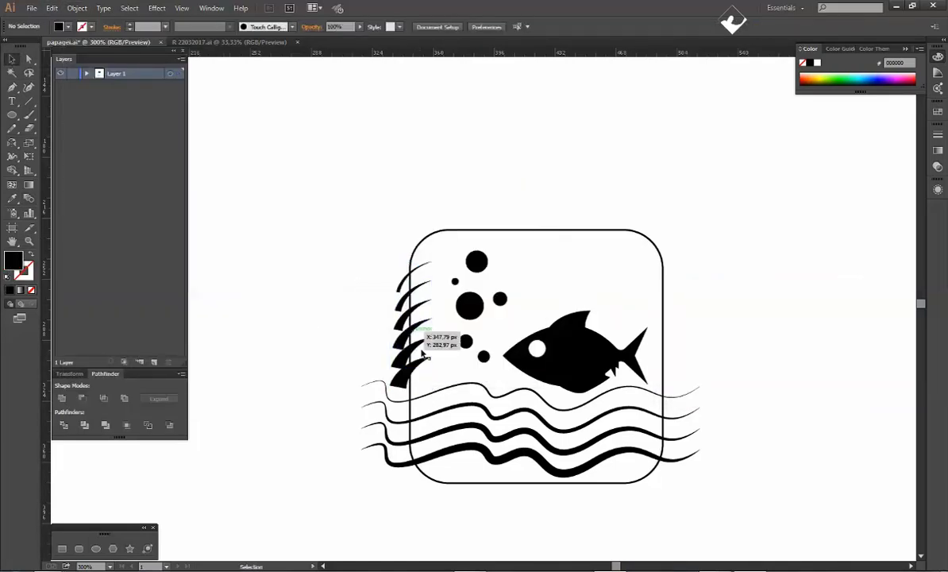
{"action": "left_click", "coordinate": [406, 348]}
{"action": "left_click", "coordinate": [435, 362]}
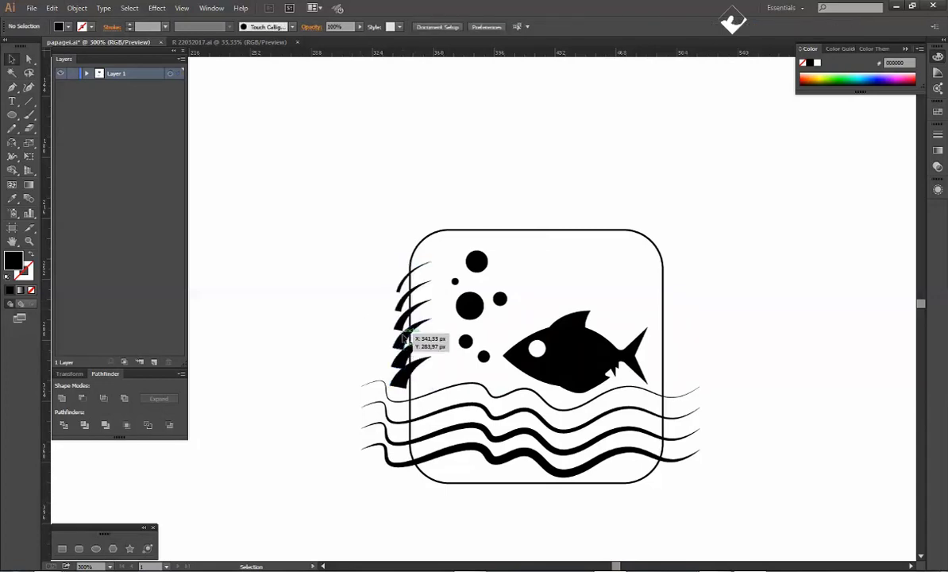
Step: Fill the rounded square with light green and remove its stroke
{"action": "scroll", "coordinate": [405, 339], "scroll_direction": "down", "scroll_amount": 1}
{"action": "left_click", "coordinate": [592, 439]}
{"action": "left_click", "coordinate": [661, 267]}
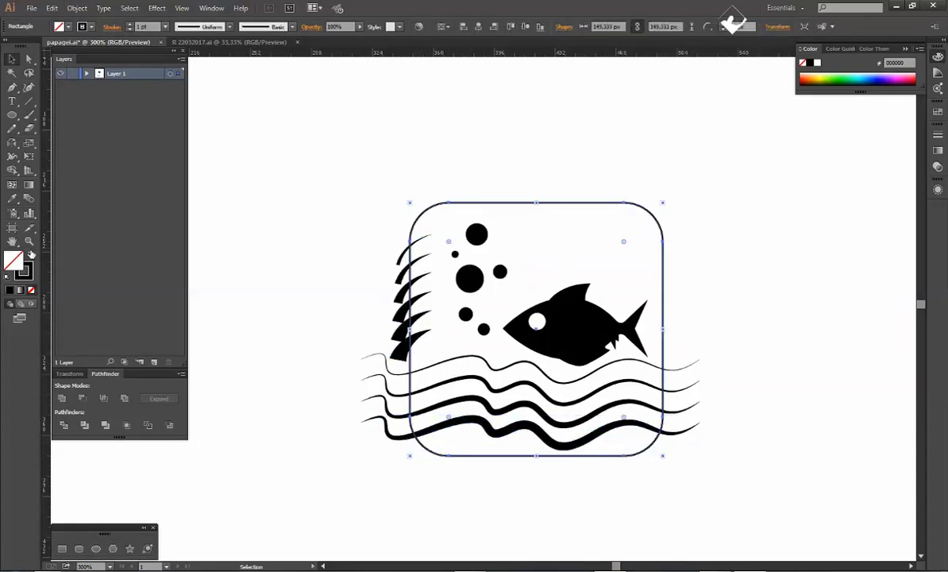
{"action": "left_click", "coordinate": [31, 254]}
{"action": "left_click", "coordinate": [845, 76]}
{"action": "left_click", "coordinate": [742, 262]}
{"action": "scroll", "coordinate": [733, 265], "scroll_direction": "down", "scroll_amount": 1}
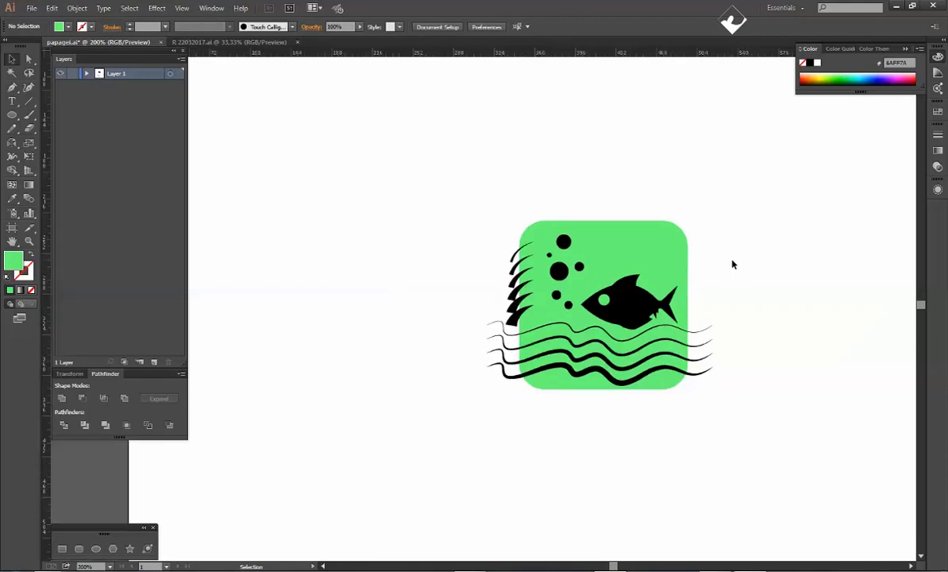
{"action": "scroll", "coordinate": [732, 264], "scroll_direction": "down", "scroll_amount": 1}
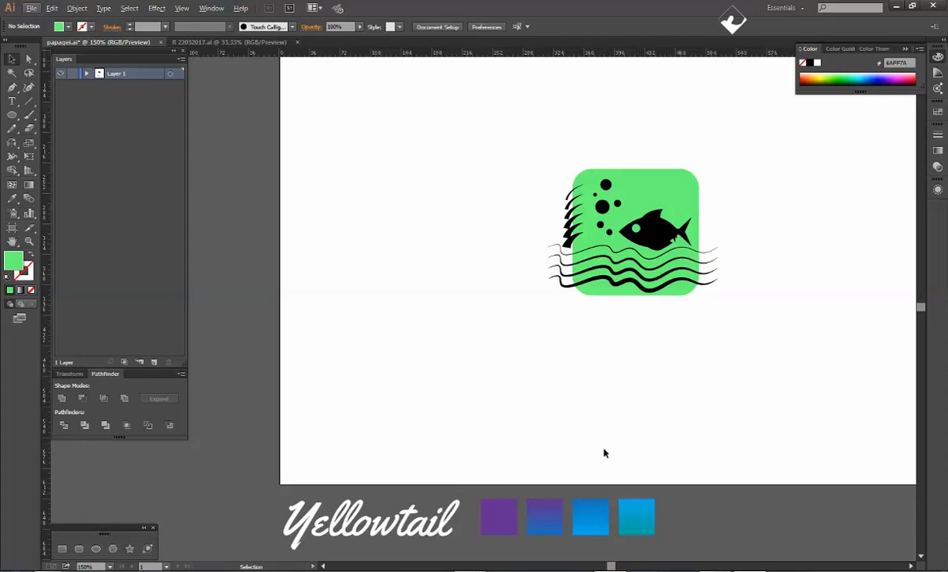
Step: Cut away the part of the green square below the top wave line with Shape Builder
{"action": "left_click", "coordinate": [715, 254]}
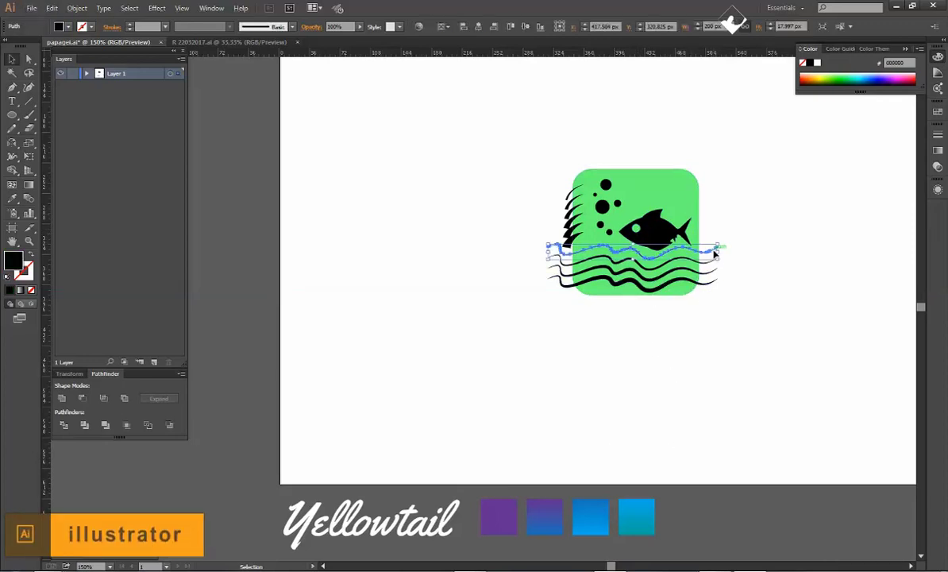
{"action": "key", "text": "ctrl+a"}
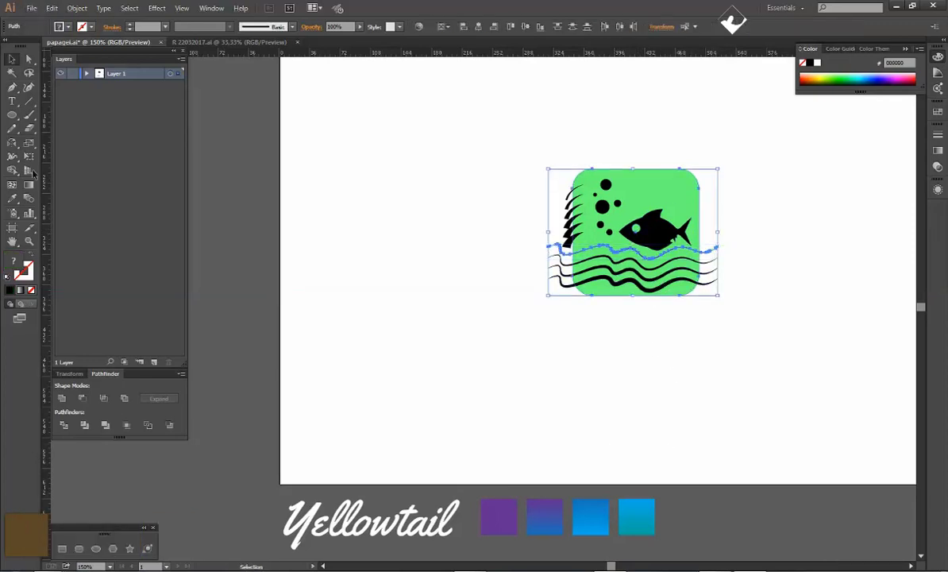
{"action": "left_click", "coordinate": [12, 172]}
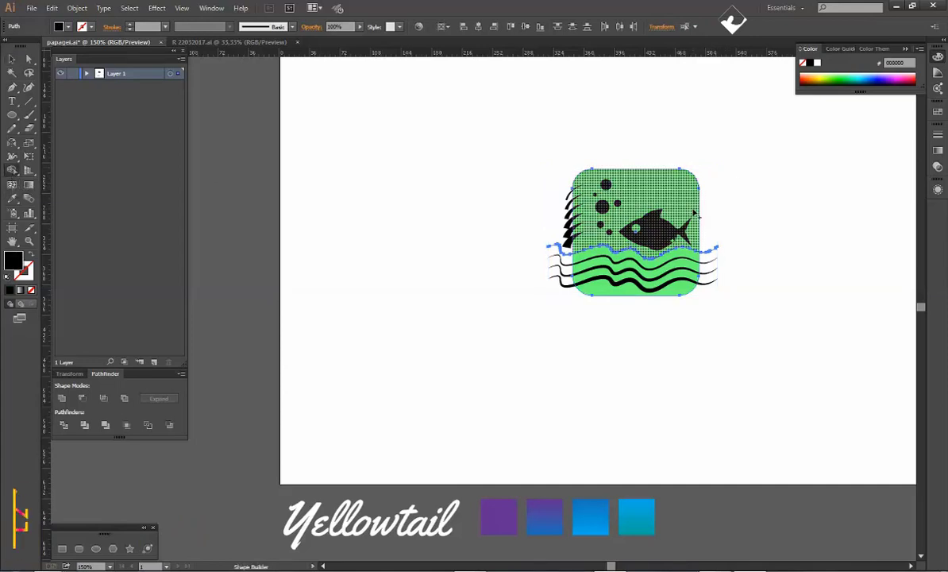
{"action": "scroll", "coordinate": [687, 310], "scroll_direction": "up", "scroll_amount": 2}
{"action": "left_click", "coordinate": [688, 308], "text": "alt"}
{"action": "key", "text": "v"}
{"action": "left_click", "coordinate": [735, 262]}
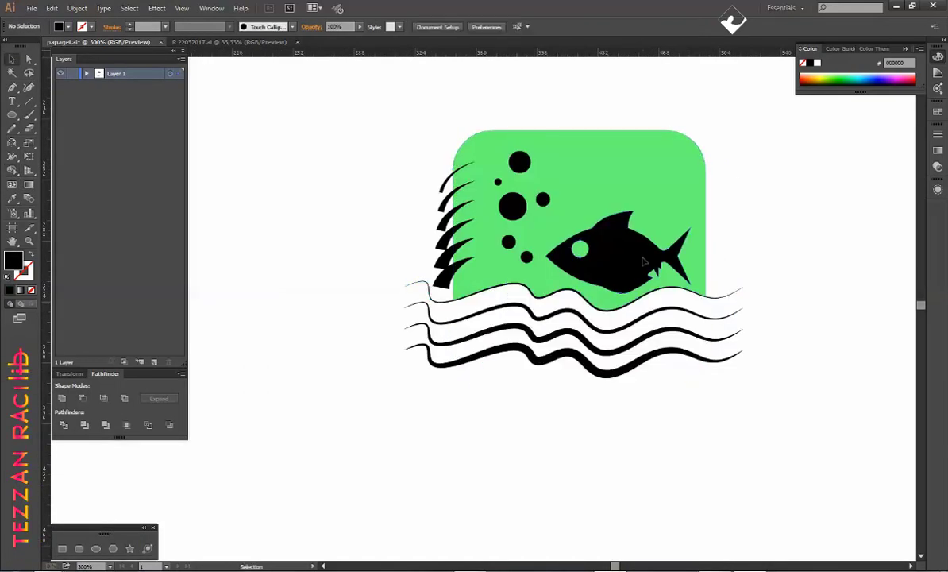
Step: Change the fish's fill to white
{"action": "left_click", "coordinate": [651, 262]}
{"action": "left_click", "coordinate": [818, 63]}
{"action": "left_click", "coordinate": [735, 196]}
Step: Fill the green background shape with the purple-to-blue gradient sampled from the second swatch below the artboard
{"action": "left_click", "coordinate": [669, 208]}
{"action": "scroll", "coordinate": [608, 295], "scroll_direction": "down", "scroll_amount": 2}
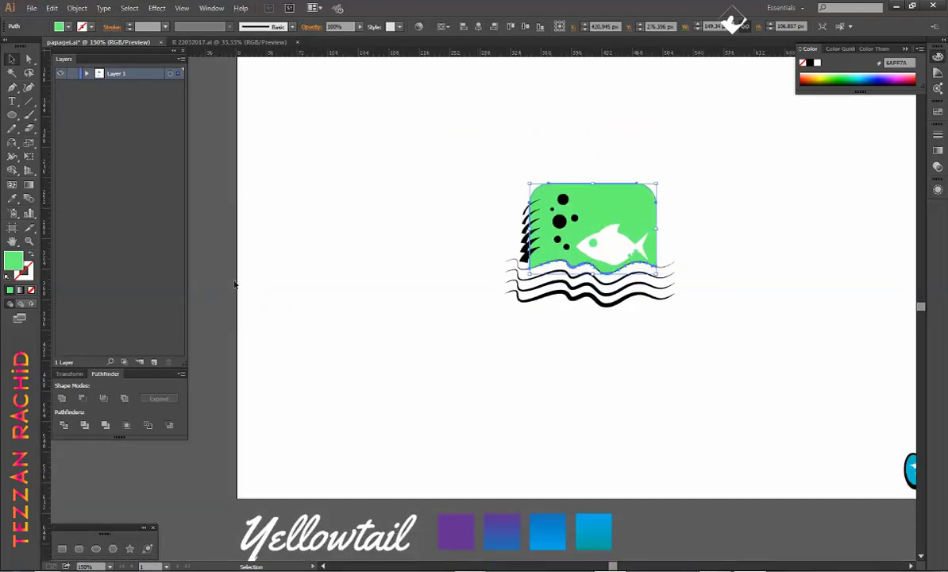
{"action": "key", "text": "i"}
{"action": "left_click", "coordinate": [508, 528]}
{"action": "key", "text": "g"}
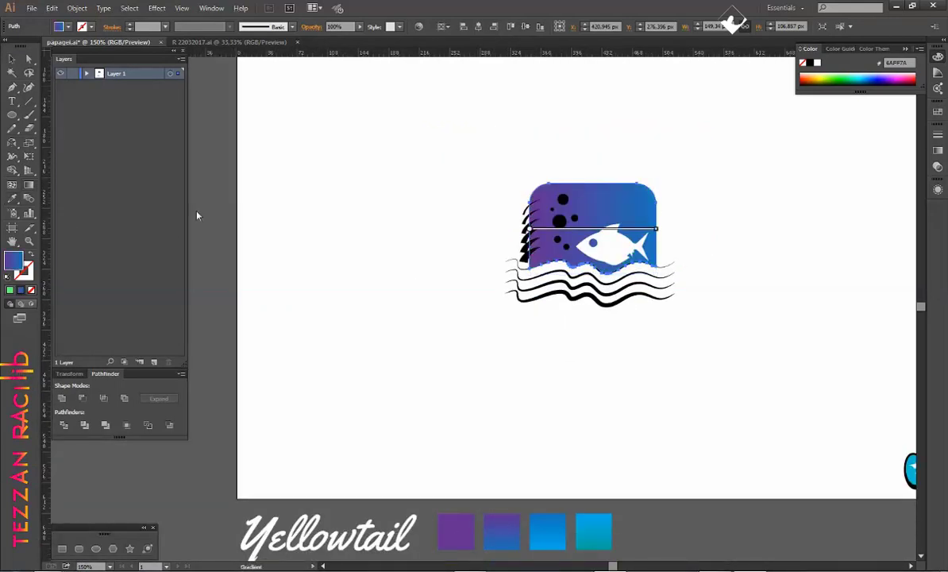
Step: Make the background gradient radial, reverse its colours, enlarge its radius past the shape and shift its centre slightly up and left
{"action": "left_click", "coordinate": [938, 150]}
{"action": "left_click", "coordinate": [885, 142]}
{"action": "left_click", "coordinate": [873, 167]}
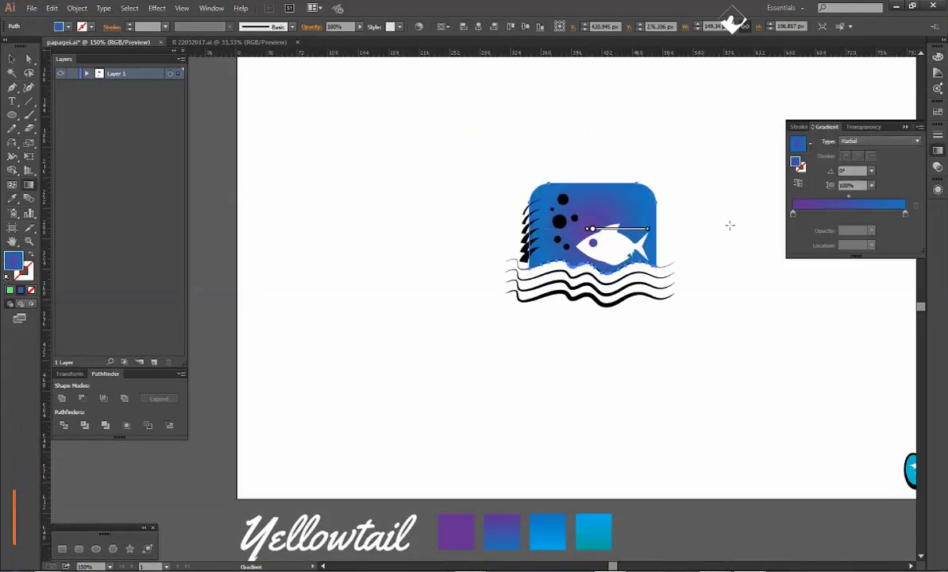
{"action": "left_click", "coordinate": [798, 183]}
{"action": "left_click_drag", "start_coordinate": [647, 231], "coordinate": [668, 228]}
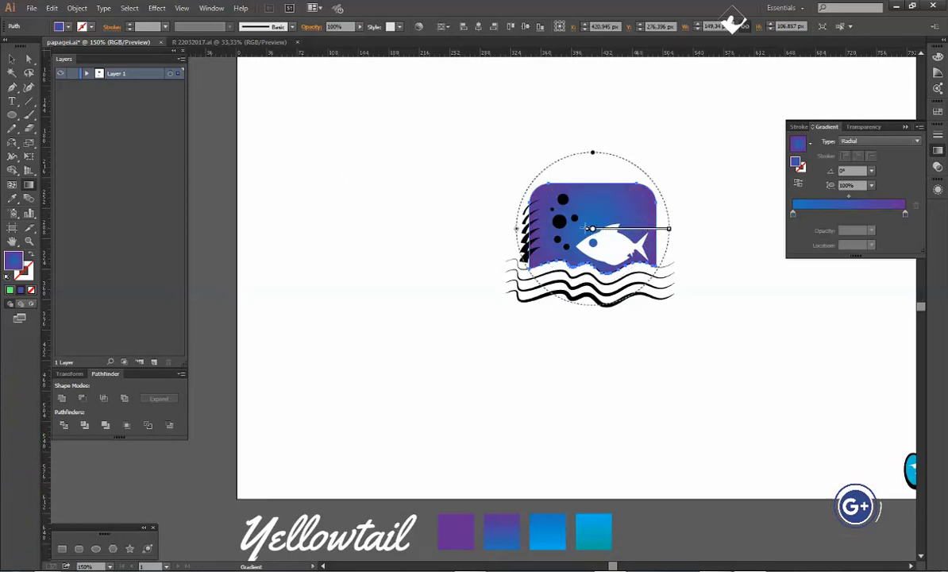
{"action": "mouse_move", "coordinate": [592, 229]}
{"action": "left_mouse_down"}
{"action": "mouse_move", "coordinate": [578, 203]}
{"action": "mouse_move", "coordinate": [563, 211]}
{"action": "mouse_move", "coordinate": [587, 226]}
{"action": "left_mouse_up"}
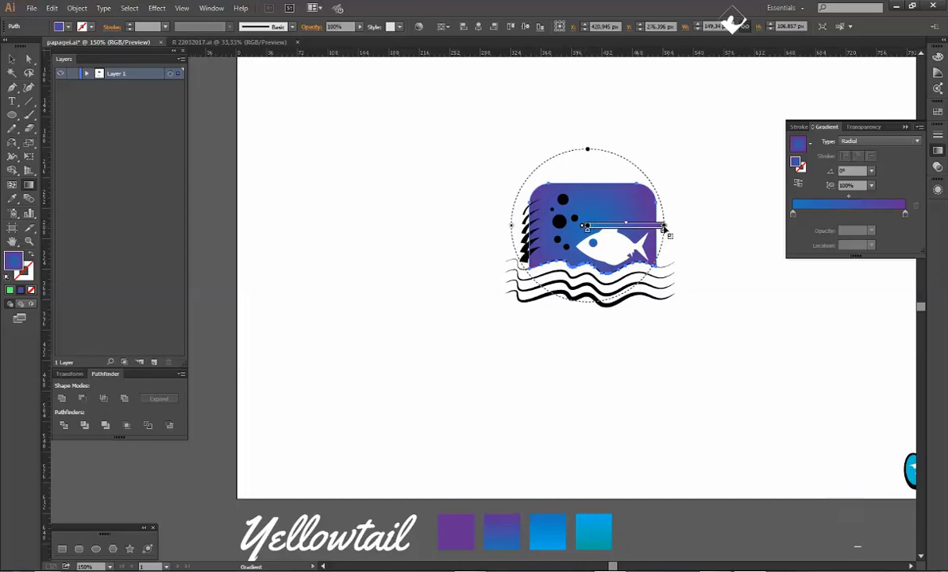
Step: Move the background gradient's centre further left toward the bubbles and enlarge its radius
{"action": "left_click_drag", "start_coordinate": [588, 227], "coordinate": [574, 223]}
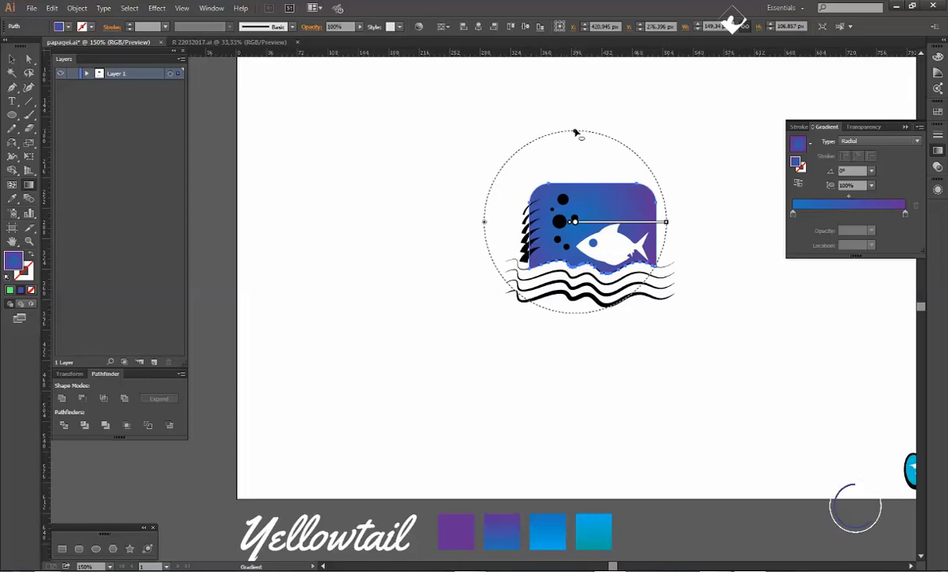
{"action": "left_click", "coordinate": [562, 298]}
{"action": "scroll", "coordinate": [572, 265], "scroll_direction": "down", "scroll_amount": 1}
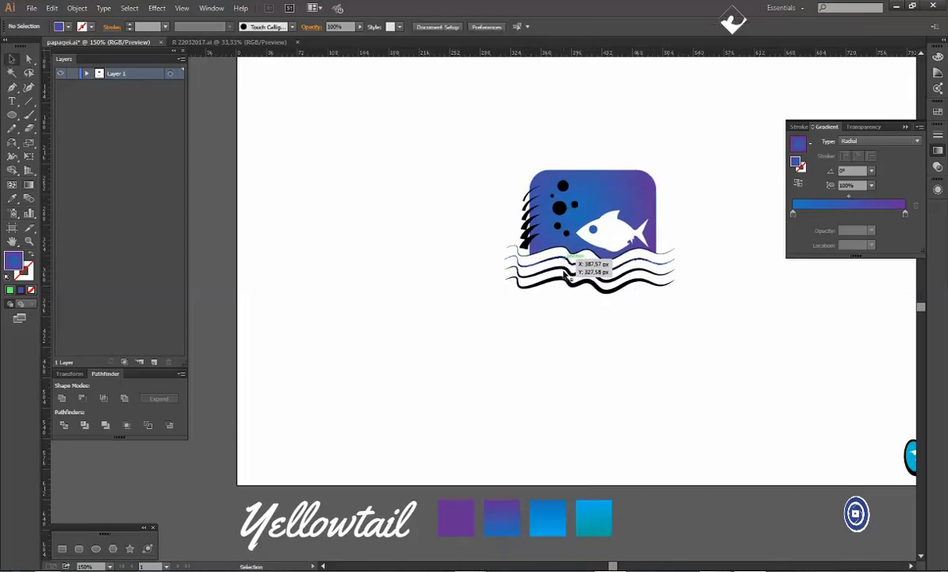
Step: Fill the largest bubble with a white radial gradient whose outer stop has 0% opacity
{"action": "left_click", "coordinate": [560, 208]}
{"action": "left_click", "coordinate": [798, 143]}
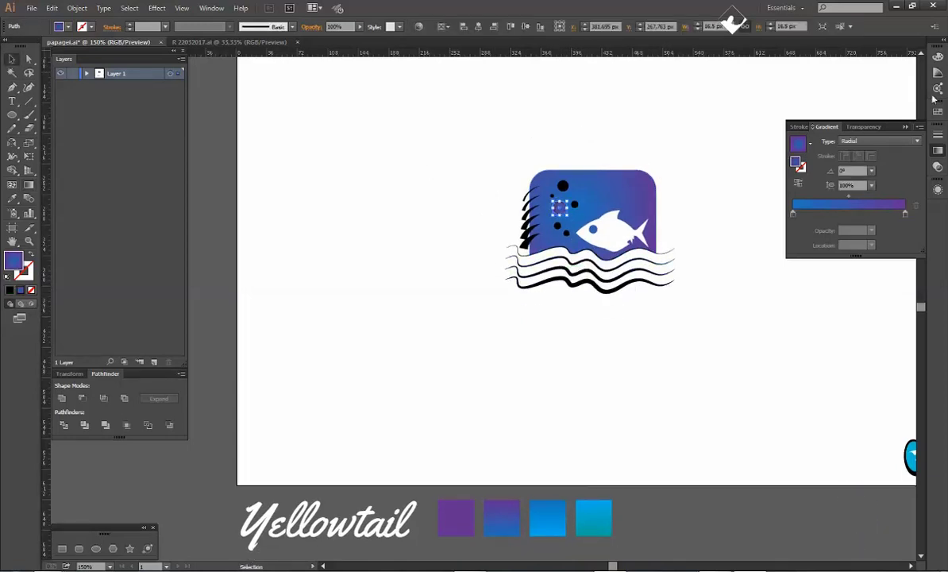
{"action": "left_click", "coordinate": [940, 114]}
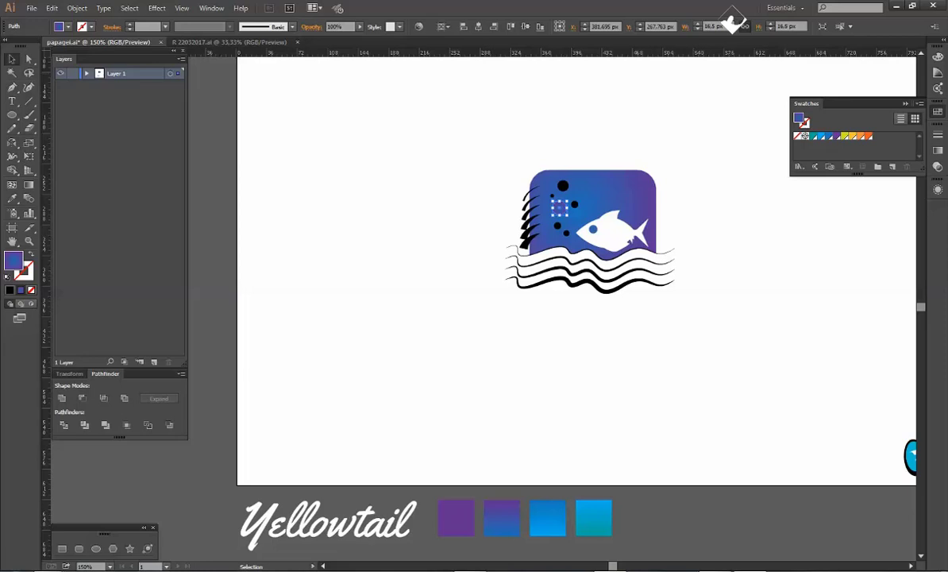
{"action": "left_click", "coordinate": [941, 41]}
{"action": "left_click", "coordinate": [819, 402]}
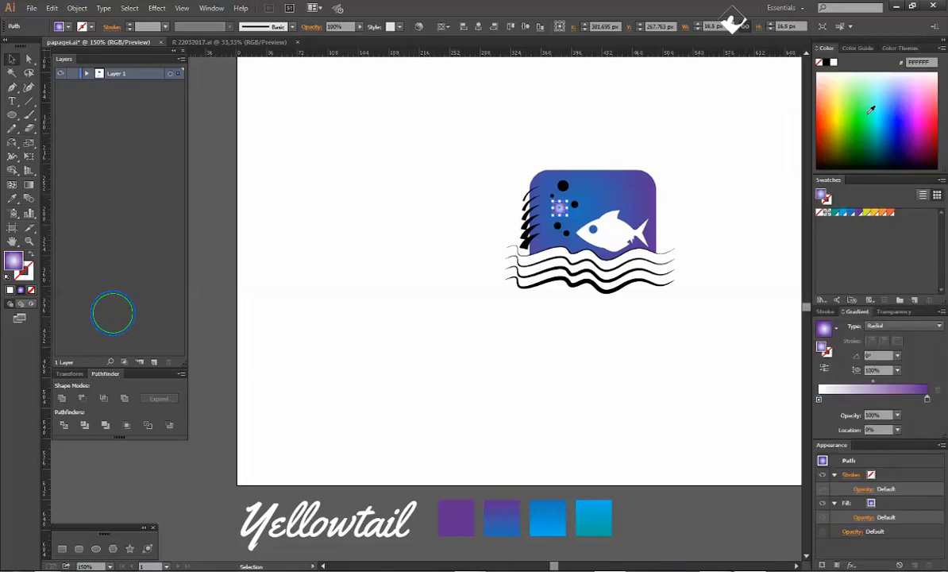
{"action": "left_click_drag", "start_coordinate": [893, 348], "coordinate": [926, 400]}
{"action": "left_click", "coordinate": [897, 415]}
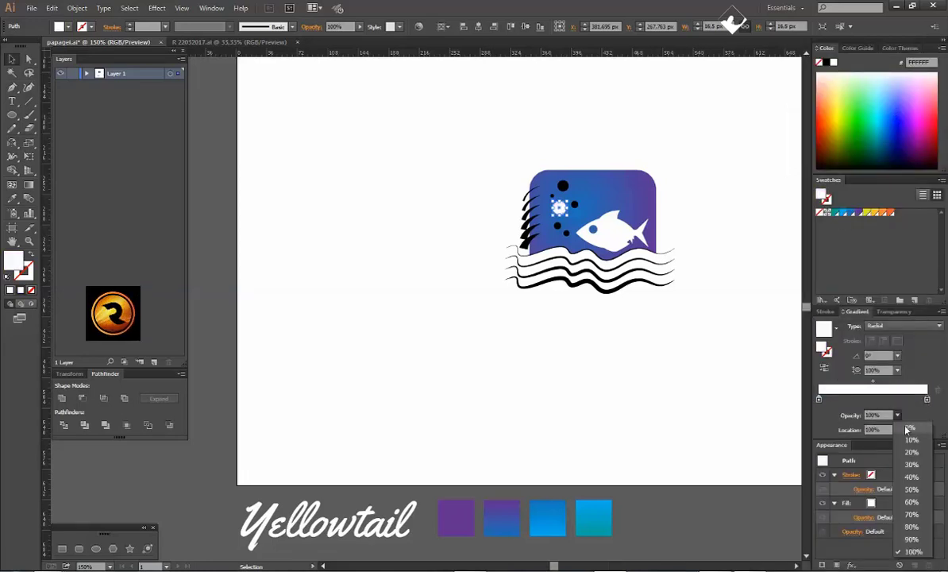
{"action": "left_click", "coordinate": [902, 427]}
{"action": "left_click", "coordinate": [715, 310]}
{"action": "scroll", "coordinate": [582, 223], "scroll_direction": "up", "scroll_amount": 3}
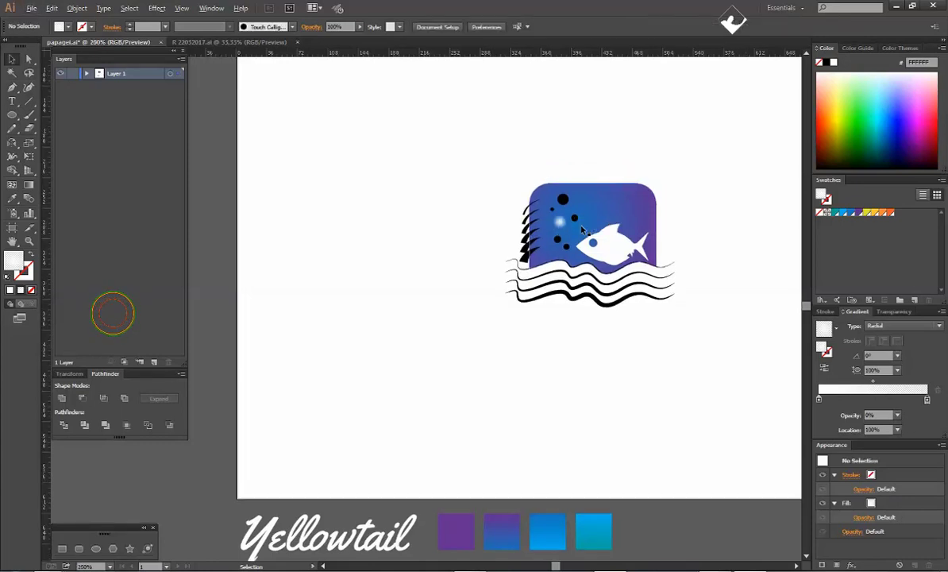
Step: Apply the largest bubble's white fading radial gradient to the other five bubbles with the Eyedropper
{"action": "left_click", "coordinate": [545, 177]}
{"action": "key", "text": "i"}
{"action": "left_click", "coordinate": [540, 217]}
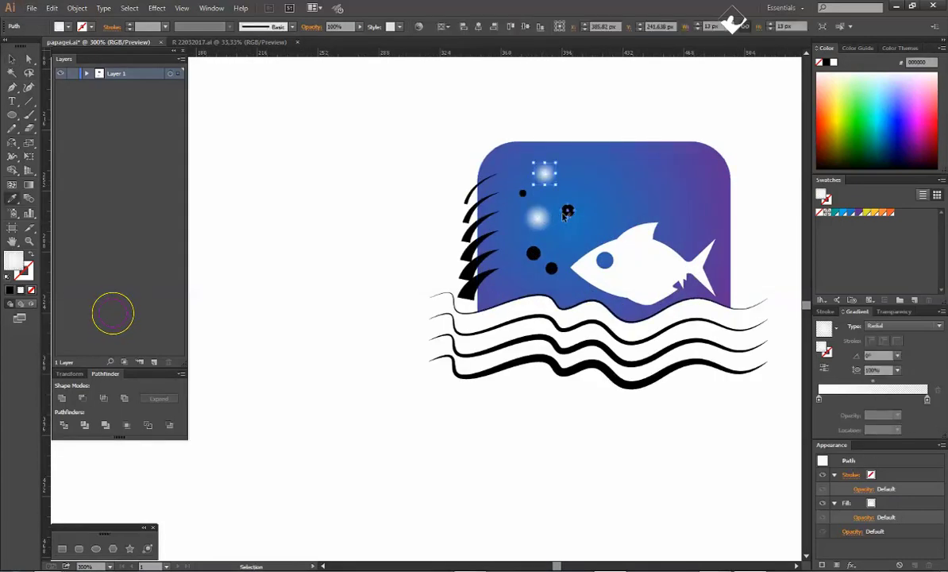
{"action": "left_click", "coordinate": [567, 211], "text": "ctrl"}
{"action": "left_click", "coordinate": [538, 218]}
{"action": "left_click", "coordinate": [534, 254], "text": "ctrl"}
{"action": "left_click", "coordinate": [538, 218]}
{"action": "left_click", "coordinate": [552, 269], "text": "ctrl"}
{"action": "left_click", "coordinate": [538, 220]}
{"action": "key", "text": "v"}
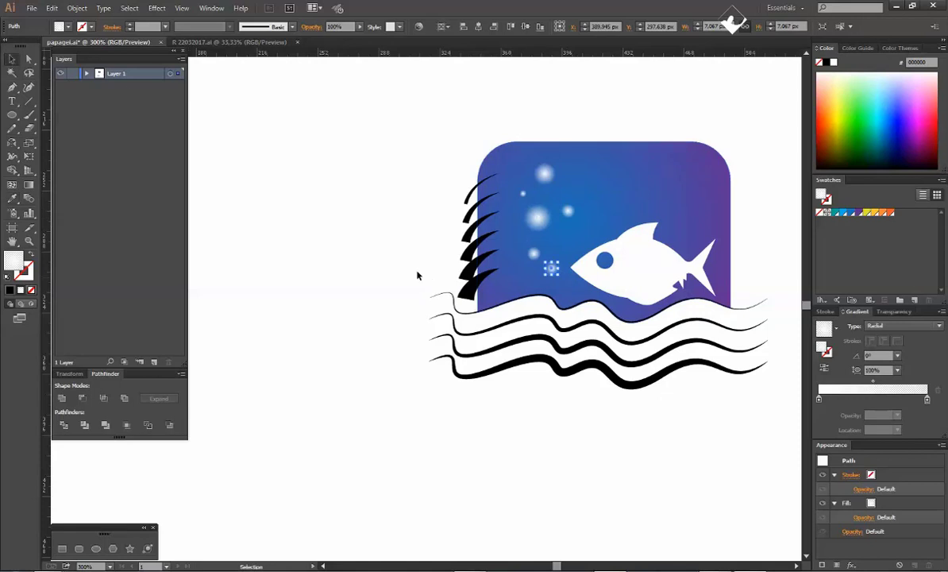
{"action": "left_click", "coordinate": [418, 275]}
Step: Duplicate the top bubble onto the fish's eye, scale it down and fill it black as the pupil
{"action": "scroll", "coordinate": [572, 200], "scroll_direction": "up", "scroll_amount": 1}
{"action": "left_click_drag", "start_coordinate": [546, 185], "coordinate": [603, 273]}
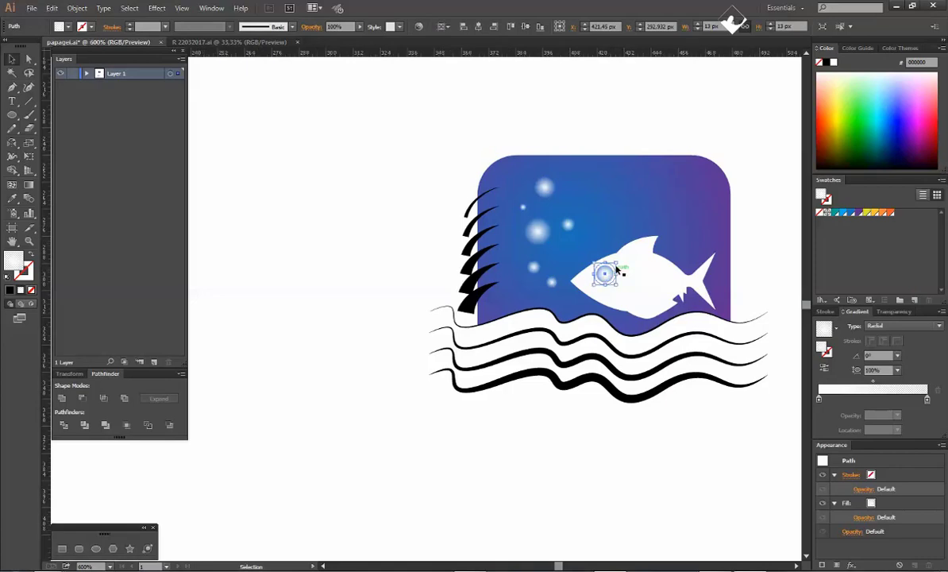
{"action": "scroll", "coordinate": [614, 273], "scroll_direction": "up", "scroll_amount": 2}
{"action": "left_click_drag", "start_coordinate": [613, 259], "coordinate": [602, 267]}
{"action": "key", "text": "i"}
{"action": "left_click", "coordinate": [367, 148]}
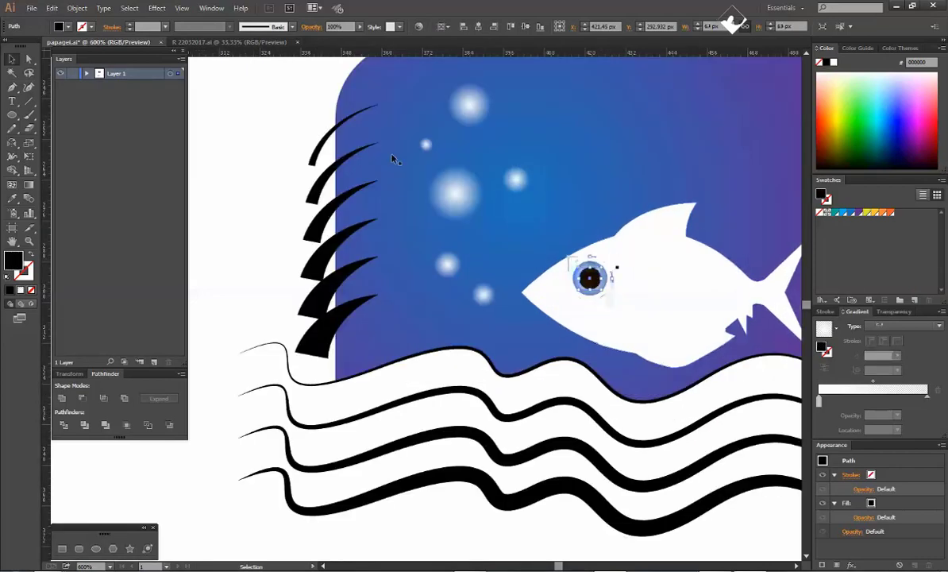
{"action": "key", "text": "v"}
{"action": "key", "text": "ctrl+shift+a"}
{"action": "scroll", "coordinate": [654, 336], "scroll_direction": "down", "scroll_amount": 2}
{"action": "scroll", "coordinate": [648, 340], "scroll_direction": "down", "scroll_amount": 2}
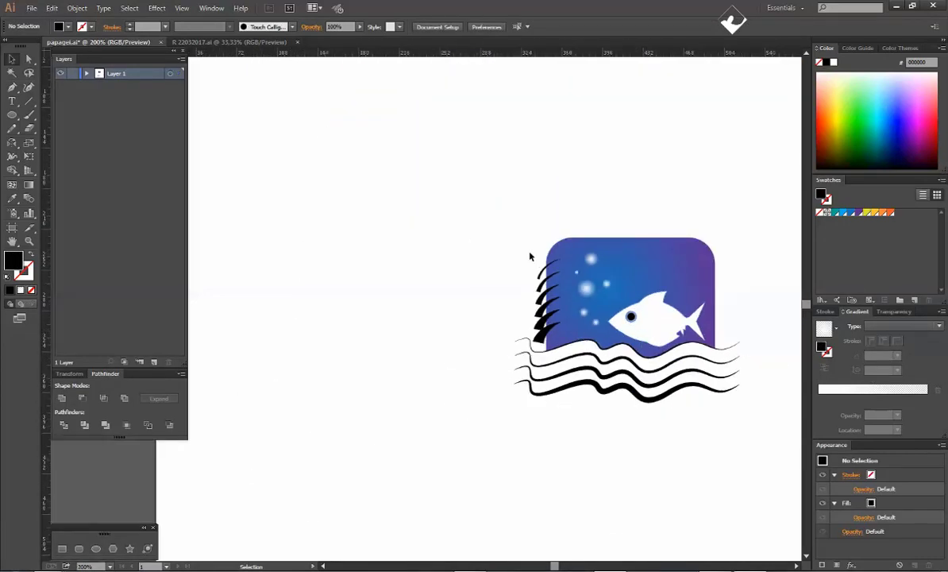
Step: Remove the parts of the curved side strokes outside the background shape with Shape Builder, including the small leftovers
{"action": "left_click_drag", "start_coordinate": [530, 254], "coordinate": [556, 332]}
{"action": "key", "text": "shift+m"}
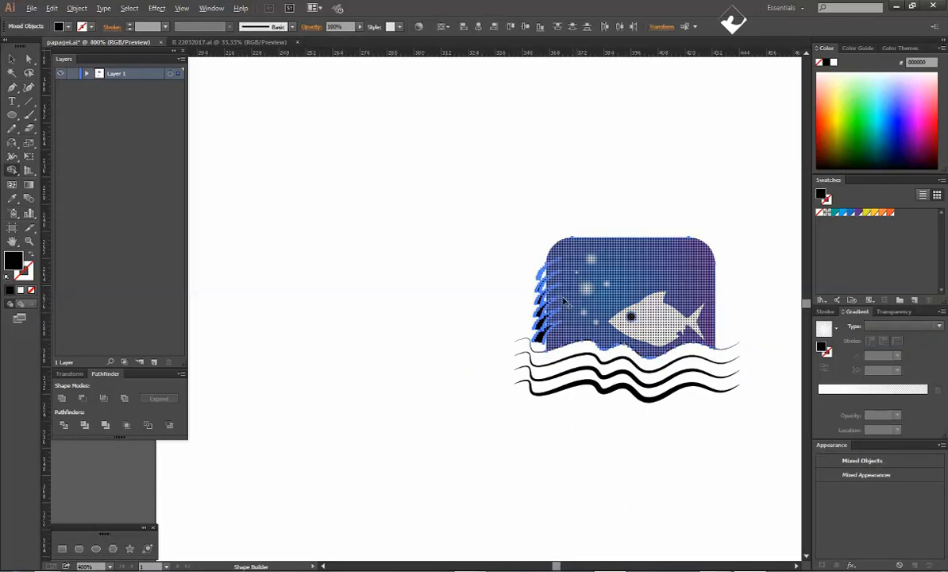
{"action": "scroll", "coordinate": [574, 283], "scroll_direction": "up", "scroll_amount": 2}
{"action": "left_click_drag", "start_coordinate": [513, 248], "coordinate": [502, 397]}
{"action": "scroll", "coordinate": [500, 397], "scroll_direction": "up", "scroll_amount": 4}
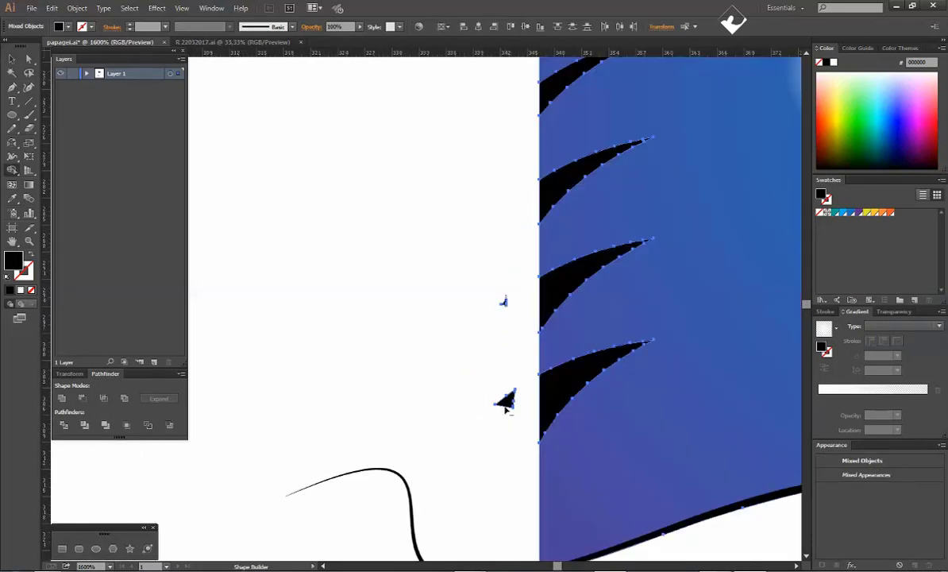
{"action": "scroll", "coordinate": [507, 392], "scroll_direction": "down", "scroll_amount": 5}
Step: Fill the curved side strokes with the white fading gradient sampled from the largest bubble
{"action": "left_click", "coordinate": [834, 63]}
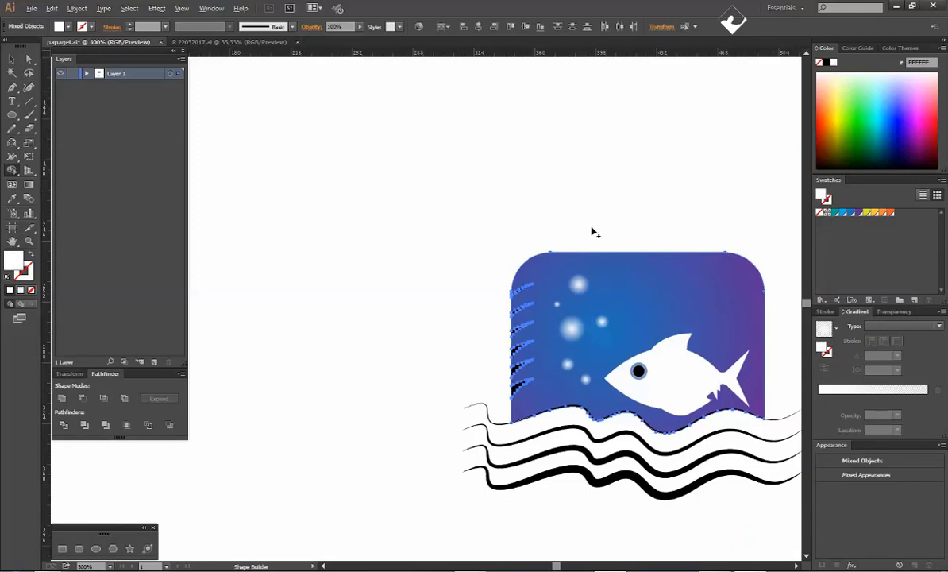
{"action": "scroll", "coordinate": [446, 241], "scroll_direction": "up", "scroll_amount": 3}
{"action": "scroll", "coordinate": [447, 241], "scroll_direction": "down", "scroll_amount": 3}
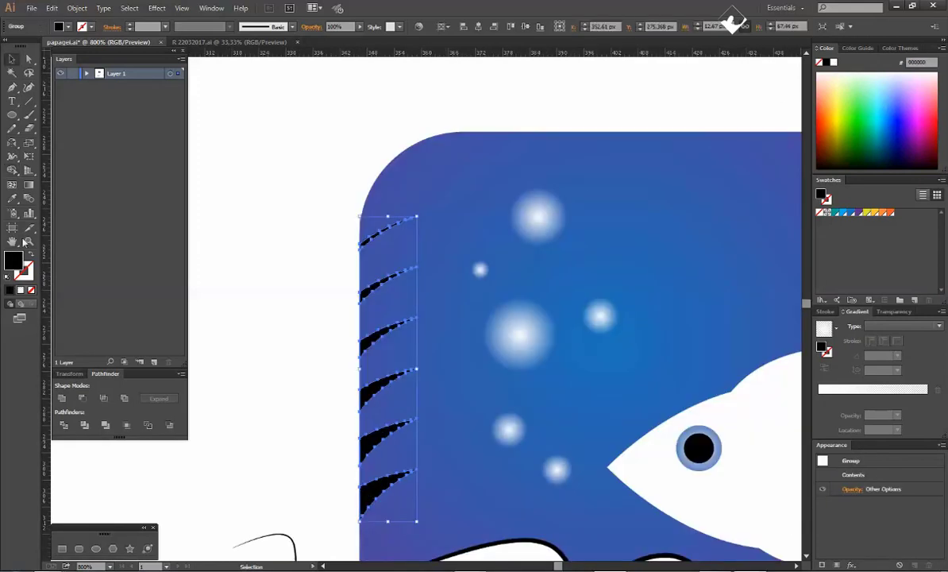
{"action": "key", "text": "i"}
{"action": "left_click", "coordinate": [512, 332]}
Step: Redraw the side strokes' linear gradient almost horizontally so the white fades out from the outer edge inward
{"action": "left_click", "coordinate": [32, 186]}
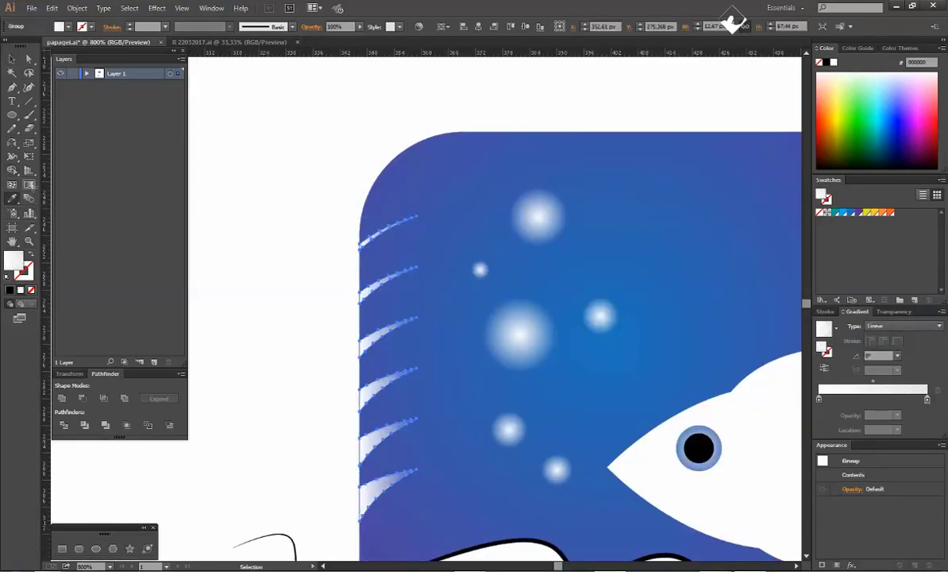
{"action": "left_click_drag", "start_coordinate": [383, 334], "coordinate": [350, 352]}
{"action": "left_click_drag", "start_coordinate": [422, 318], "coordinate": [326, 377]}
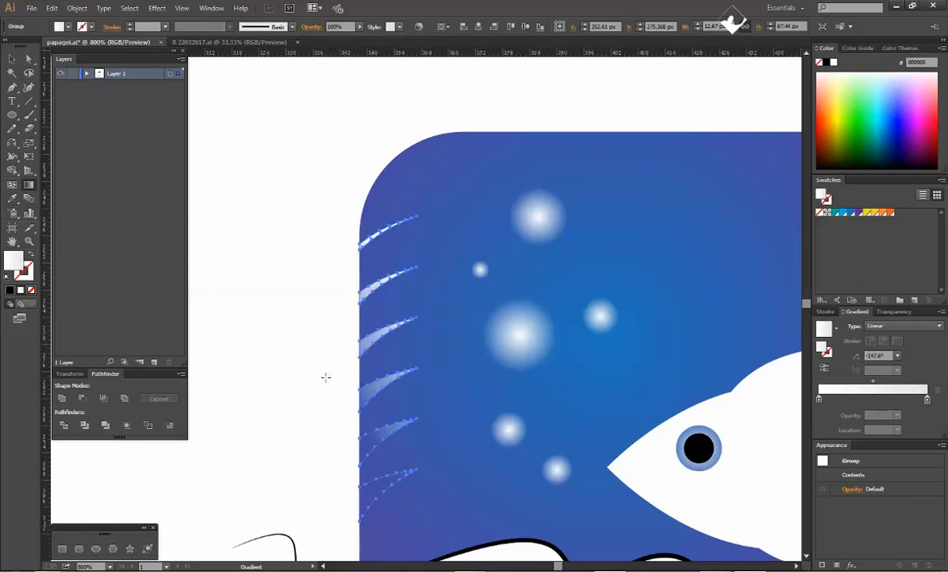
{"action": "left_click_drag", "start_coordinate": [413, 336], "coordinate": [415, 320]}
{"action": "left_click_drag", "start_coordinate": [356, 353], "coordinate": [415, 351]}
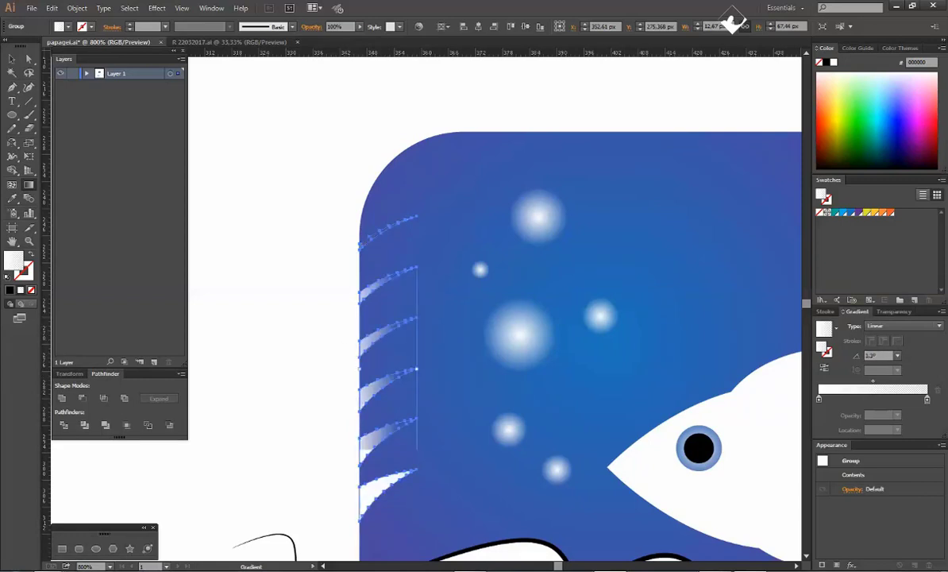
Step: Set the blending mode of the side strokes group to Overlay
{"action": "key", "text": "v"}
{"action": "left_click", "coordinate": [311, 26]}
{"action": "left_click", "coordinate": [213, 40]}
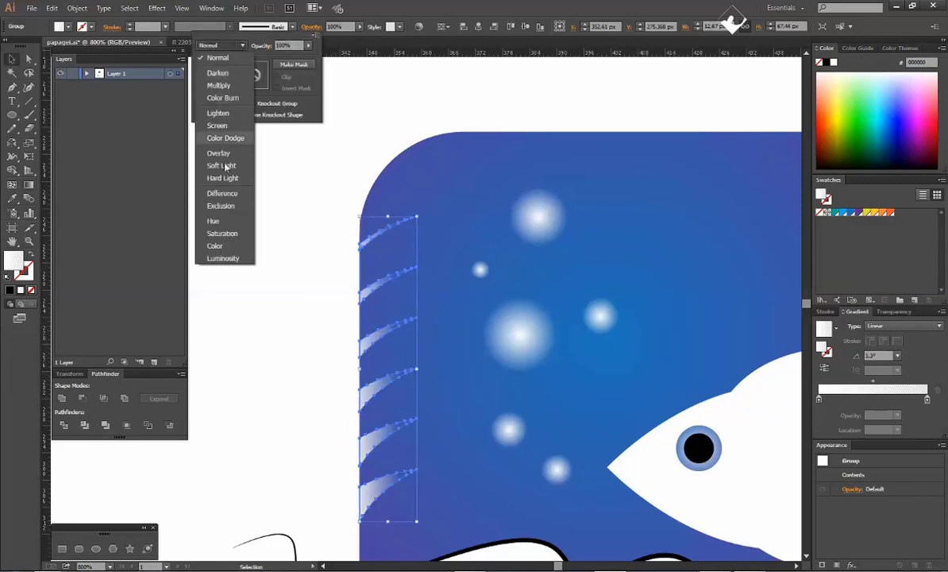
{"action": "left_click", "coordinate": [213, 151]}
Step: Set the largest bubble's blending mode to Overlay
{"action": "left_click", "coordinate": [519, 333]}
{"action": "left_click", "coordinate": [311, 27]}
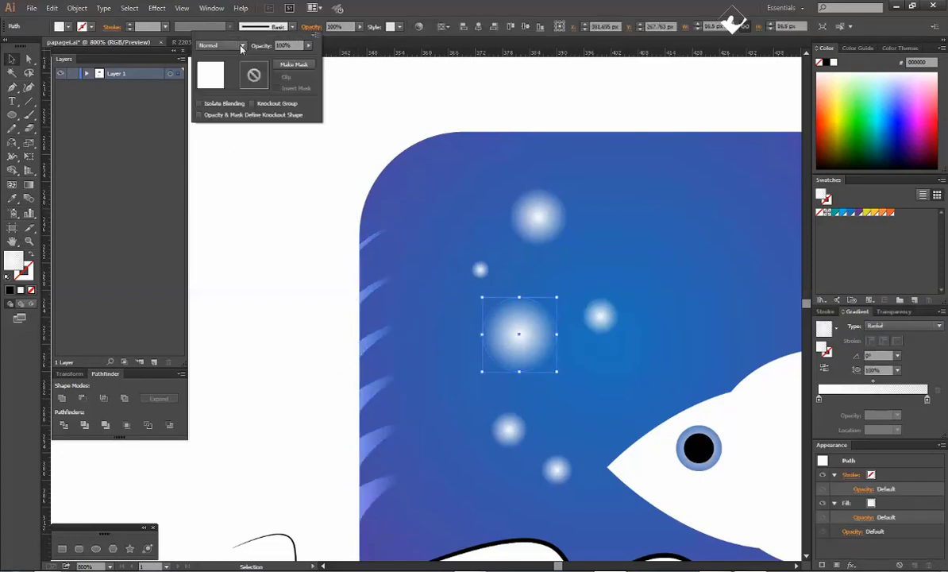
{"action": "left_click", "coordinate": [221, 45]}
{"action": "left_click", "coordinate": [213, 151]}
{"action": "left_click", "coordinate": [543, 448]}
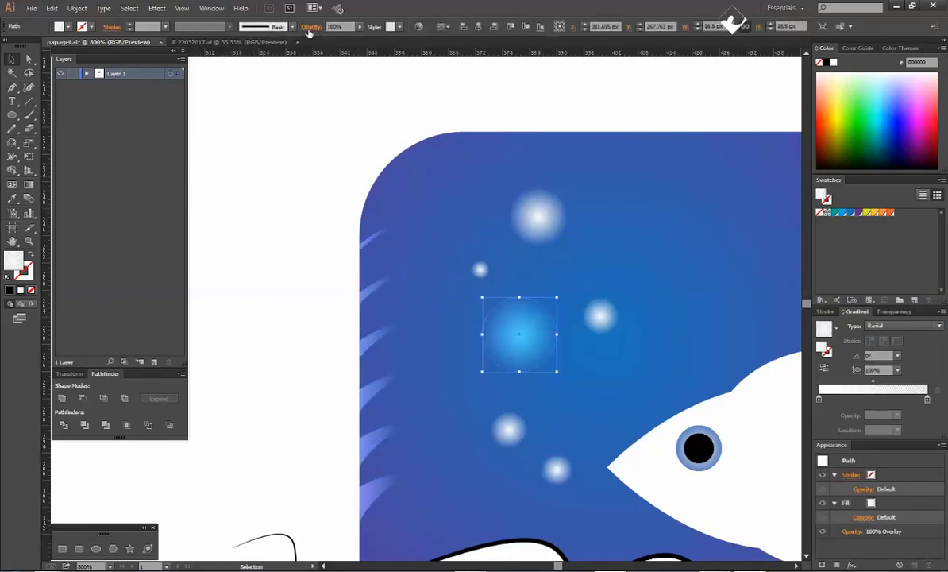
Step: Copy the largest bubble's Overlay appearance to the lowest bubble with the Eyedropper
{"action": "left_click", "coordinate": [557, 468]}
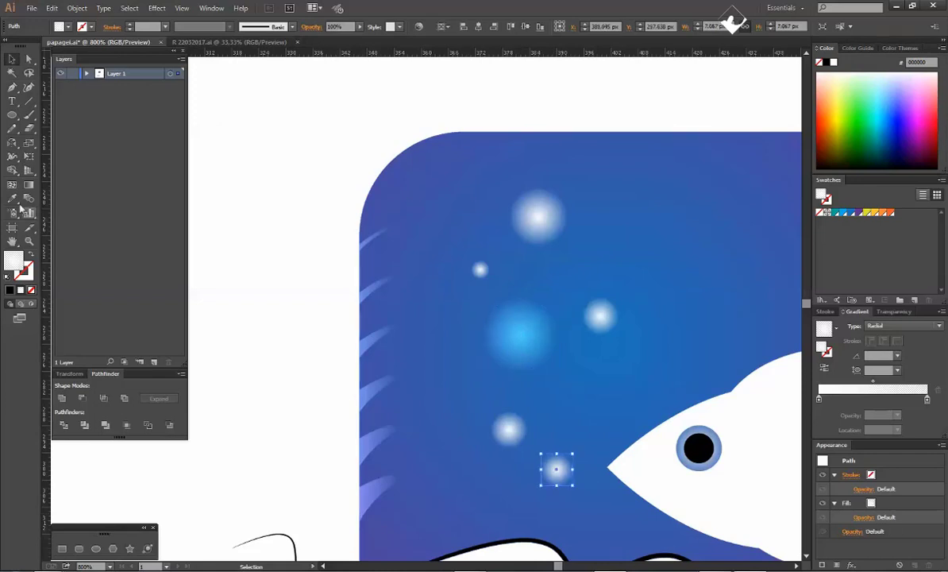
{"action": "key", "text": "i"}
{"action": "left_click", "coordinate": [533, 338]}
Step: Try other blending modes on the smallest bubble and set it to Soft Light
{"action": "left_click", "coordinate": [480, 269]}
{"action": "left_click", "coordinate": [311, 26]}
{"action": "left_click", "coordinate": [221, 45]}
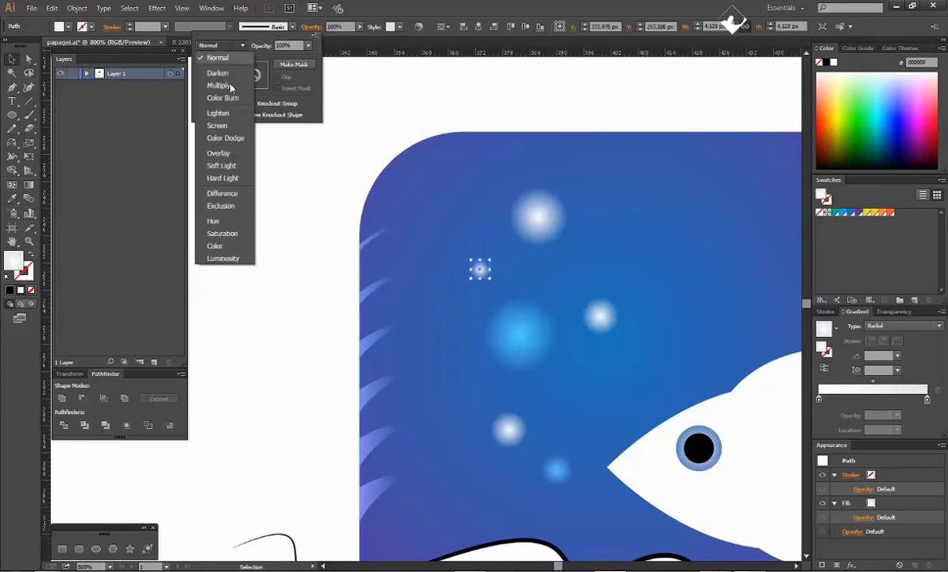
{"action": "left_click", "coordinate": [224, 86]}
{"action": "scroll", "coordinate": [226, 45], "scroll_direction": "down", "scroll_amount": 3}
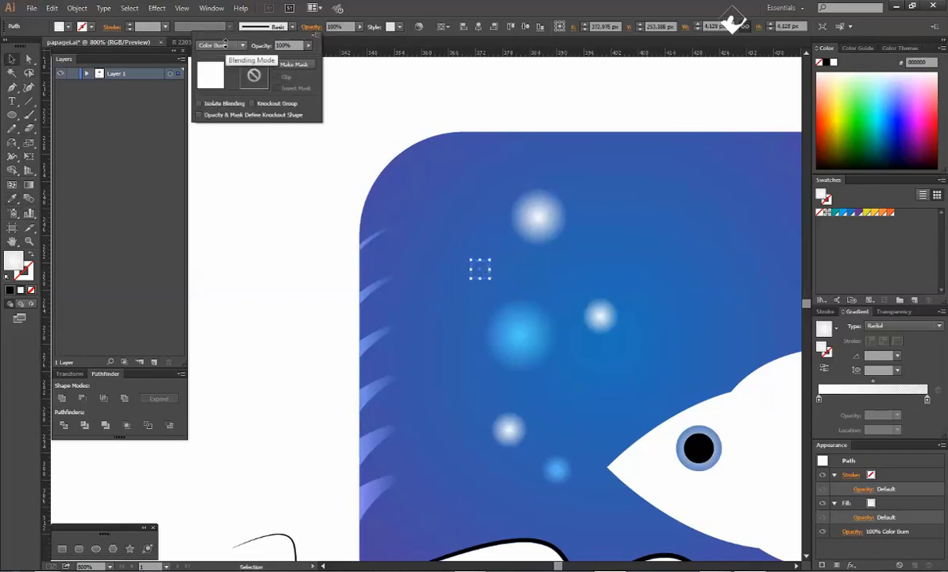
{"action": "scroll", "coordinate": [229, 50], "scroll_direction": "down", "scroll_amount": 1}
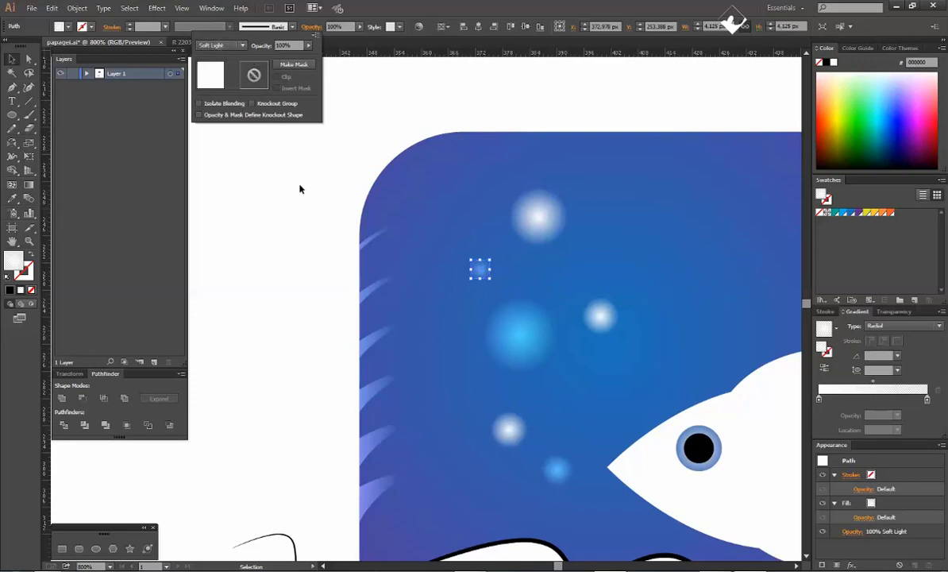
{"action": "left_click", "coordinate": [299, 189]}
Step: Copy the smallest bubble's Soft Light appearance to the bubble nearest above the fish's head
{"action": "left_click", "coordinate": [603, 324]}
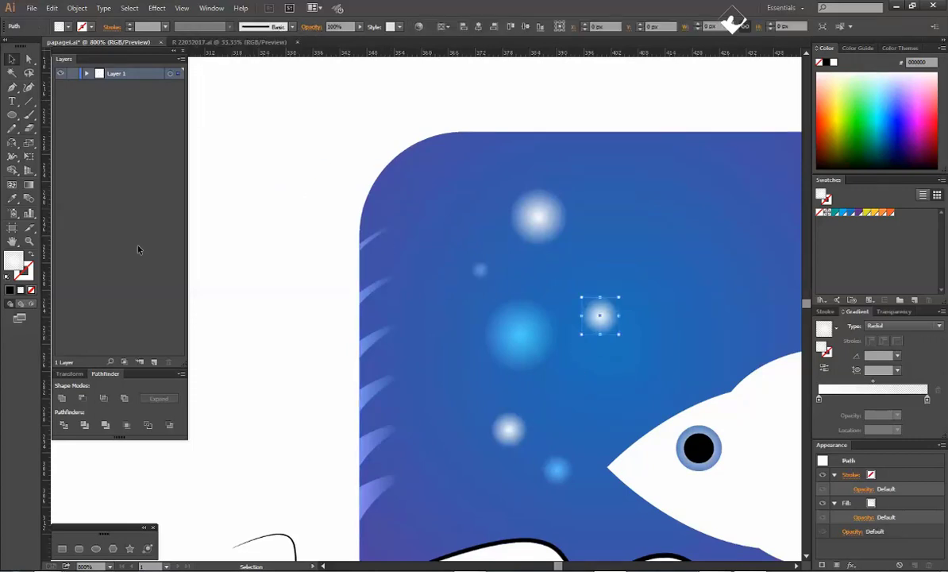
{"action": "left_click", "coordinate": [12, 199]}
{"action": "left_click", "coordinate": [480, 269]}
{"action": "key", "text": "v"}
{"action": "left_click", "coordinate": [275, 240]}
Step: Fill the top wave line with the solid purple sampled from the first swatch below the artboard
{"action": "scroll", "coordinate": [511, 292], "scroll_direction": "down", "scroll_amount": 5}
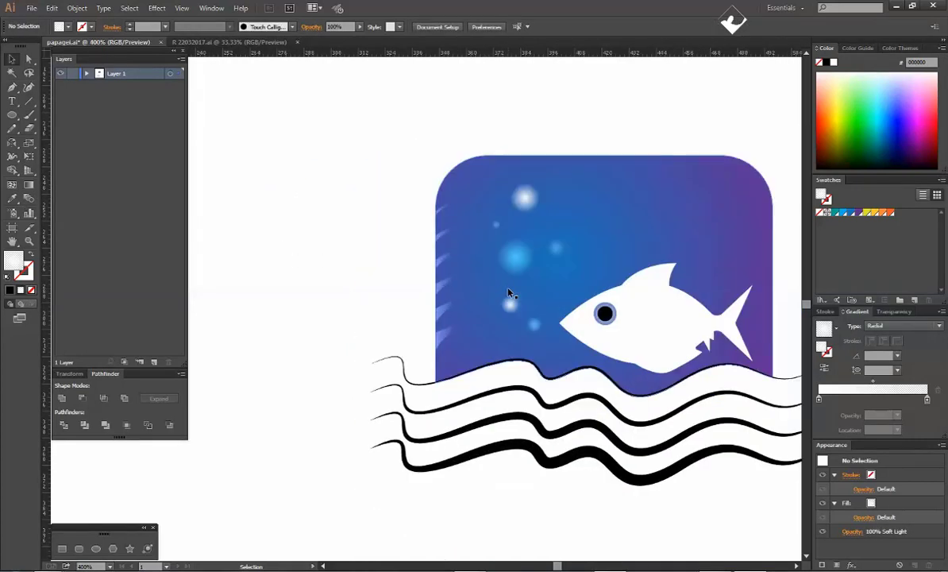
{"action": "scroll", "coordinate": [538, 398], "scroll_direction": "down", "scroll_amount": 2}
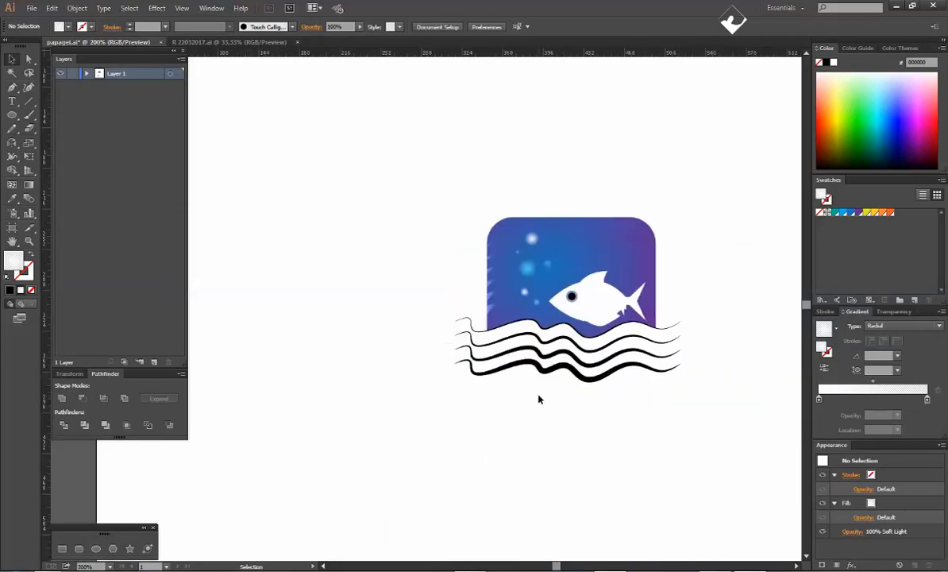
{"action": "scroll", "coordinate": [539, 399], "scroll_direction": "down", "scroll_amount": 3}
{"action": "left_click", "coordinate": [543, 193]}
{"action": "left_click", "coordinate": [12, 199]}
{"action": "left_click", "coordinate": [391, 539]}
{"action": "left_click", "coordinate": [690, 208], "text": "ctrl"}
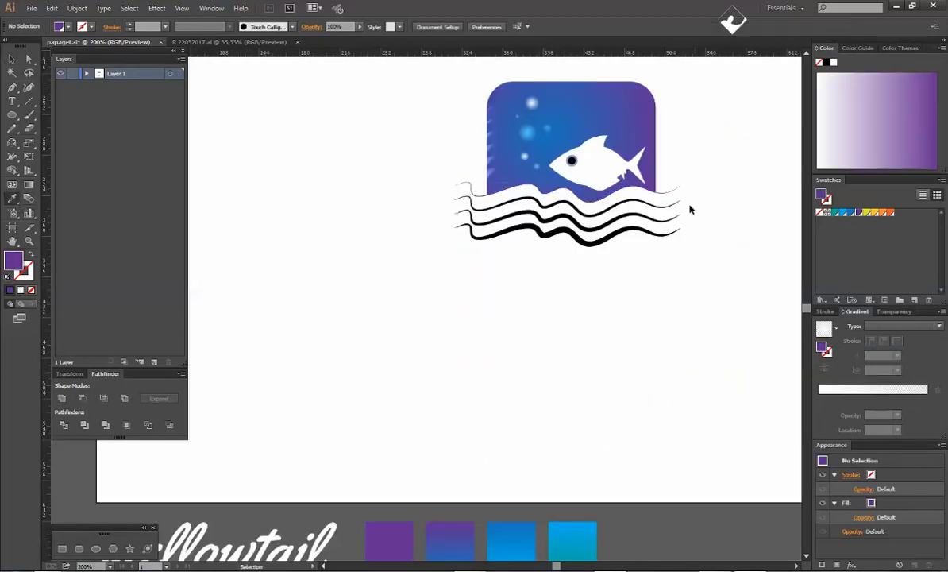
Step: Fill the second, third and fourth wave lines with the gradients sampled from the second, third and fourth swatches respectively
{"action": "left_click", "coordinate": [680, 202], "text": "ctrl"}
{"action": "left_click", "coordinate": [464, 532]}
{"action": "left_click", "coordinate": [618, 325], "text": "ctrl"}
{"action": "left_click", "coordinate": [650, 220], "text": "ctrl"}
{"action": "left_click", "coordinate": [512, 534]}
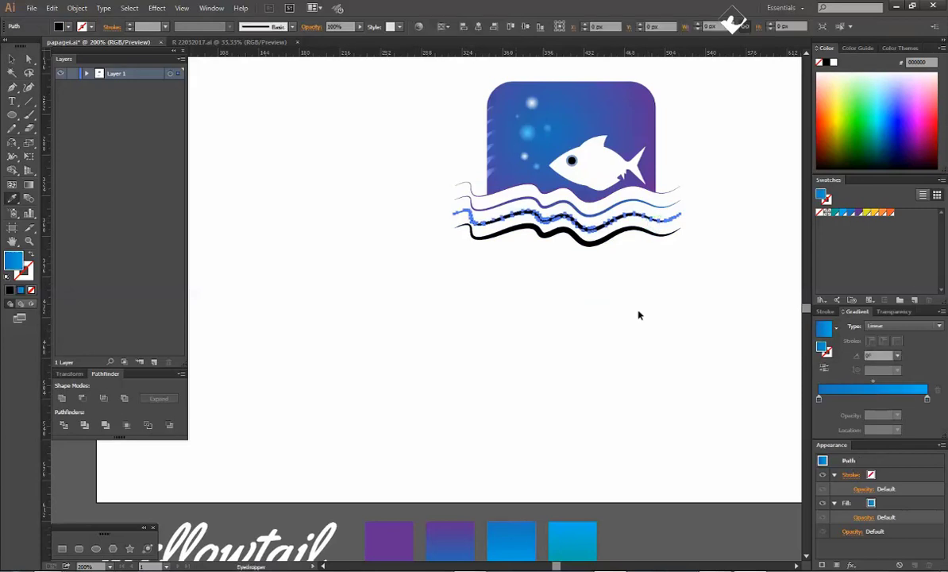
{"action": "left_click", "coordinate": [427, 324]}
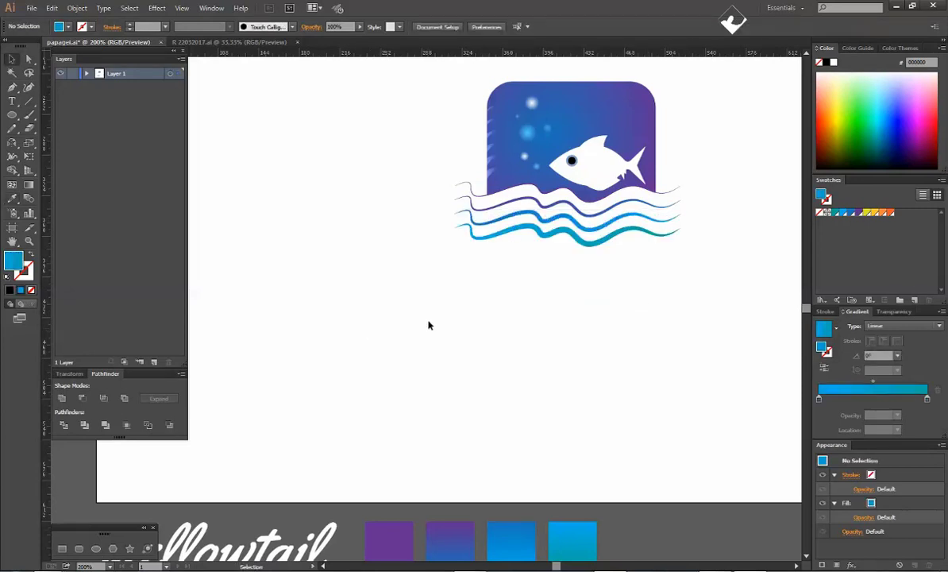
Step: Select the whole logo artwork and rotate it about 45° counter-clockwise
{"action": "scroll", "coordinate": [429, 325], "scroll_direction": "up", "scroll_amount": 2}
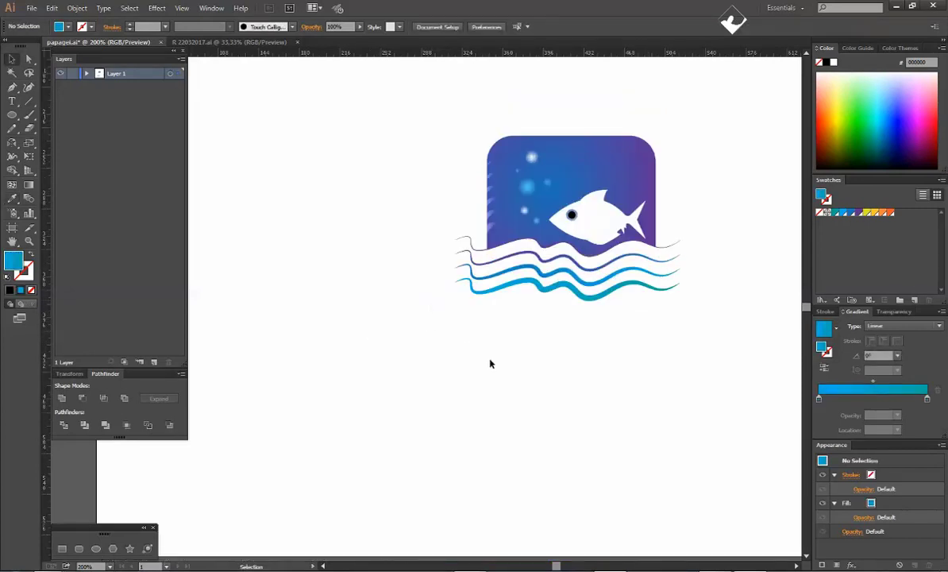
{"action": "scroll", "coordinate": [490, 364], "scroll_direction": "up", "scroll_amount": 2}
{"action": "scroll", "coordinate": [490, 363], "scroll_direction": "right", "scroll_amount": 2}
{"action": "left_click_drag", "start_coordinate": [385, 152], "coordinate": [642, 447]}
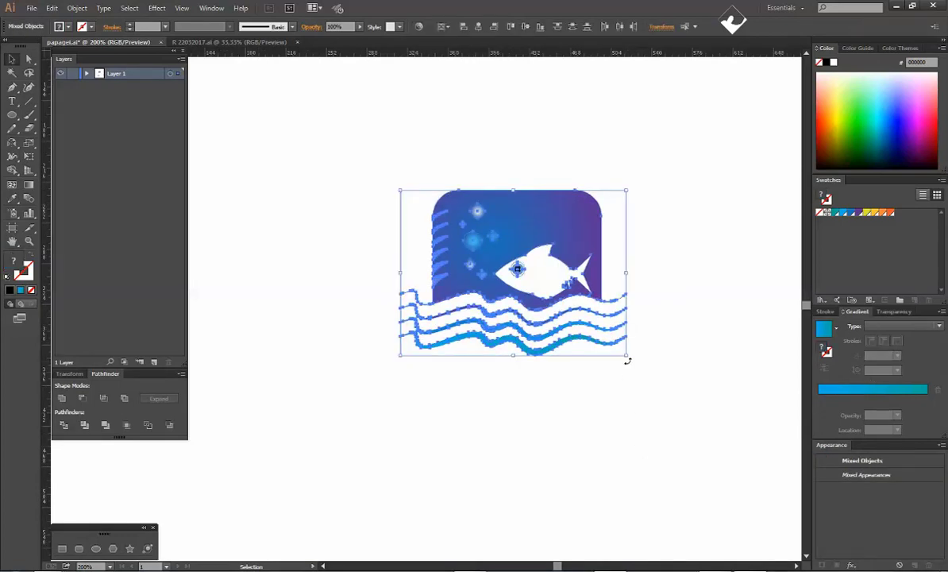
{"action": "left_click_drag", "start_coordinate": [628, 362], "coordinate": [675, 318]}
{"action": "left_click", "coordinate": [671, 341]}
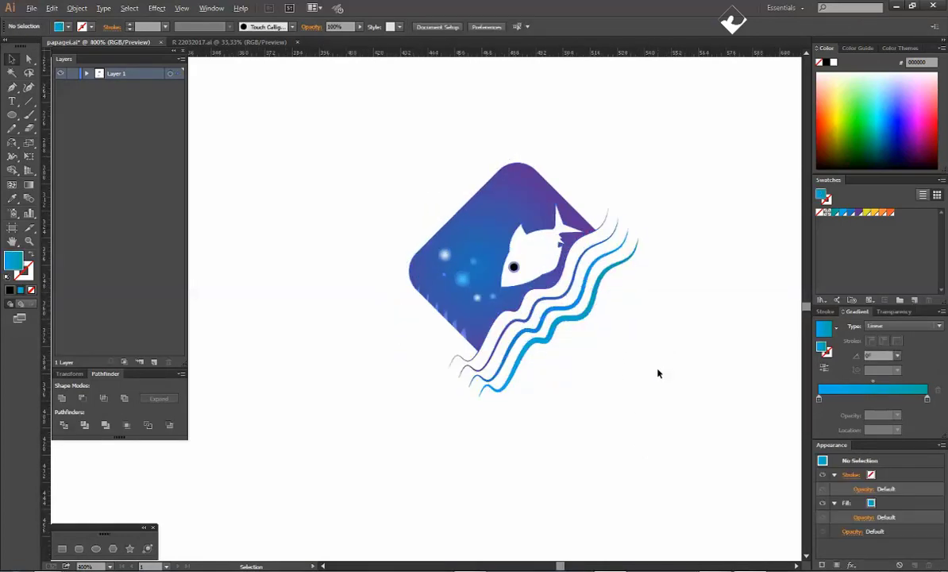
Step: Create a 100 × 100 px rounded square in the empty area below the fish logo
{"action": "scroll", "coordinate": [657, 373], "scroll_direction": "up", "scroll_amount": 2}
{"action": "scroll", "coordinate": [656, 374], "scroll_direction": "down", "scroll_amount": 1}
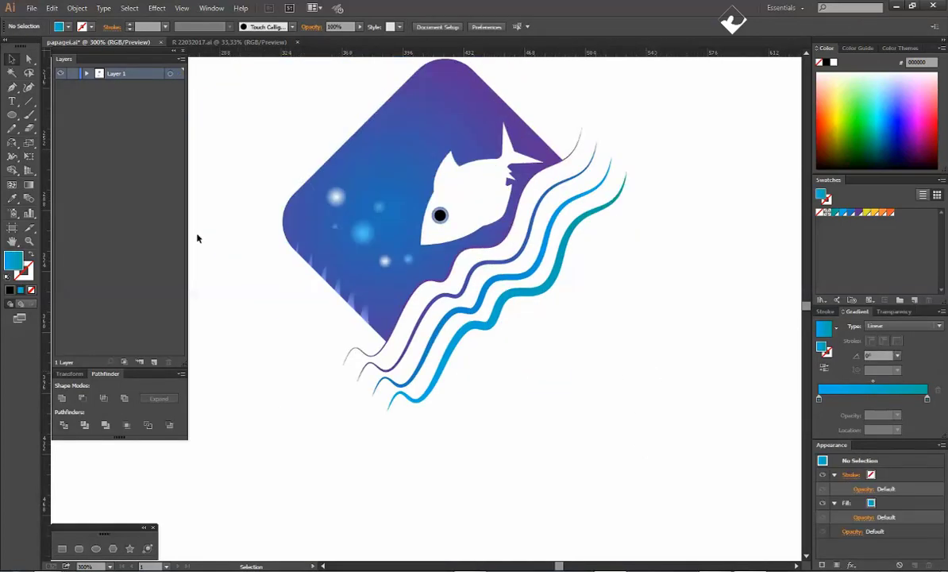
{"action": "left_click", "coordinate": [78, 549]}
{"action": "left_click", "coordinate": [434, 483]}
{"action": "left_click", "coordinate": [459, 321]}
{"action": "left_click", "coordinate": [11, 60]}
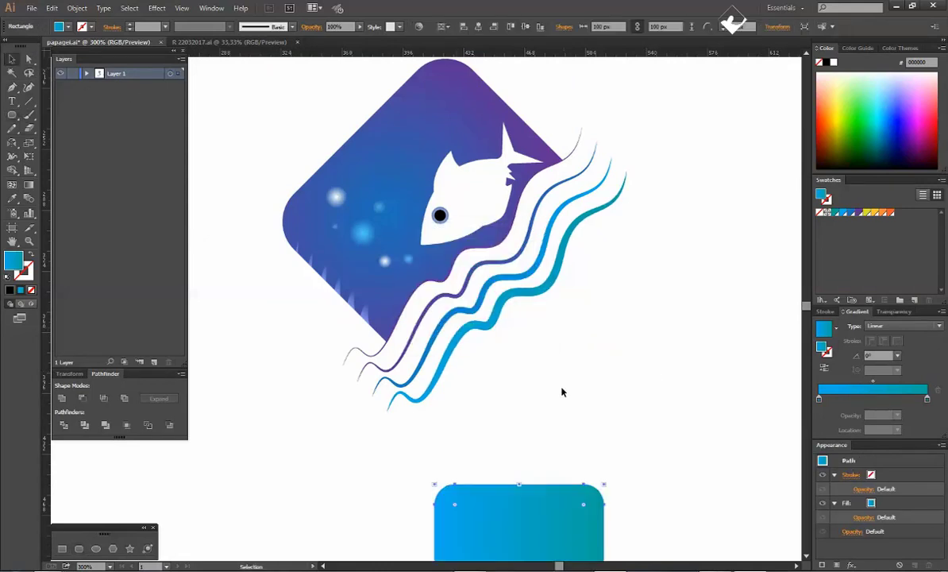
Step: Fill the new rounded square with the blue-to-purple radial gradient sampled from the logo's diamond background
{"action": "scroll", "coordinate": [562, 390], "scroll_direction": "down", "scroll_amount": 3}
{"action": "scroll", "coordinate": [561, 390], "scroll_direction": "down", "scroll_amount": 1}
{"action": "left_click", "coordinate": [12, 199]}
{"action": "left_click", "coordinate": [461, 478]}
{"action": "left_click", "coordinate": [510, 263]}
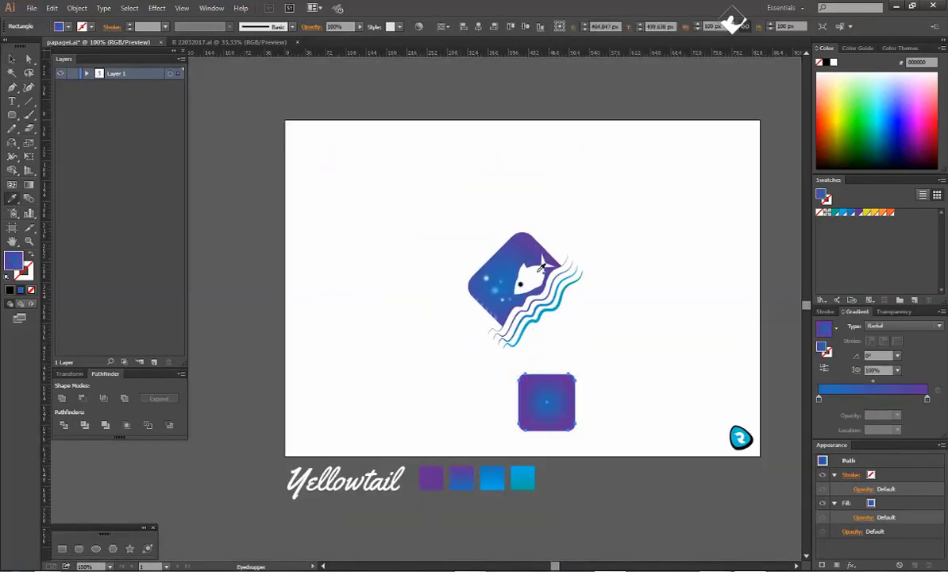
Step: Delete the old cut diamond background behind the fish and bubbles
{"action": "left_click", "coordinate": [12, 59]}
{"action": "left_click_drag", "start_coordinate": [576, 374], "coordinate": [17, 109]}
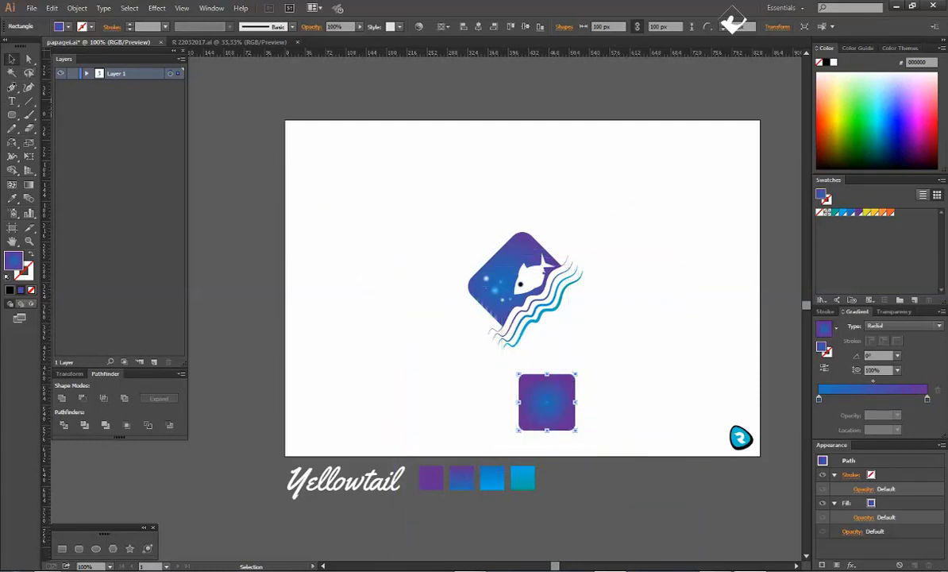
{"action": "left_click", "coordinate": [12, 87]}
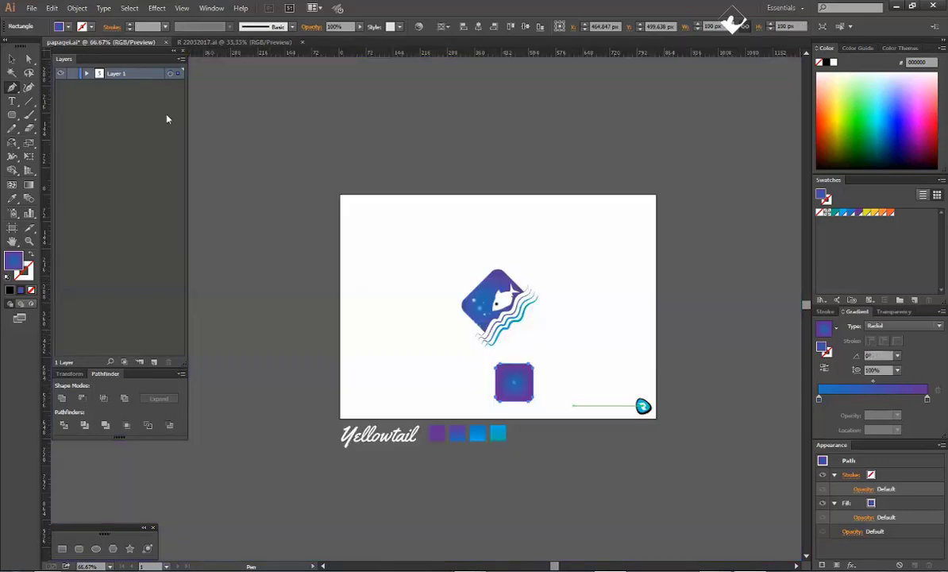
{"action": "key", "text": "ctrl+plus"}
{"action": "key", "text": "ctrl+plus"}
{"action": "scroll", "coordinate": [502, 353], "scroll_direction": "up", "scroll_amount": 1}
{"action": "left_click", "coordinate": [436, 186]}
{"action": "key", "text": "Delete"}
Step: Enlarge the new rounded square to about 154 px and place it behind the fish, bubbles and waves
{"action": "left_click", "coordinate": [505, 390]}
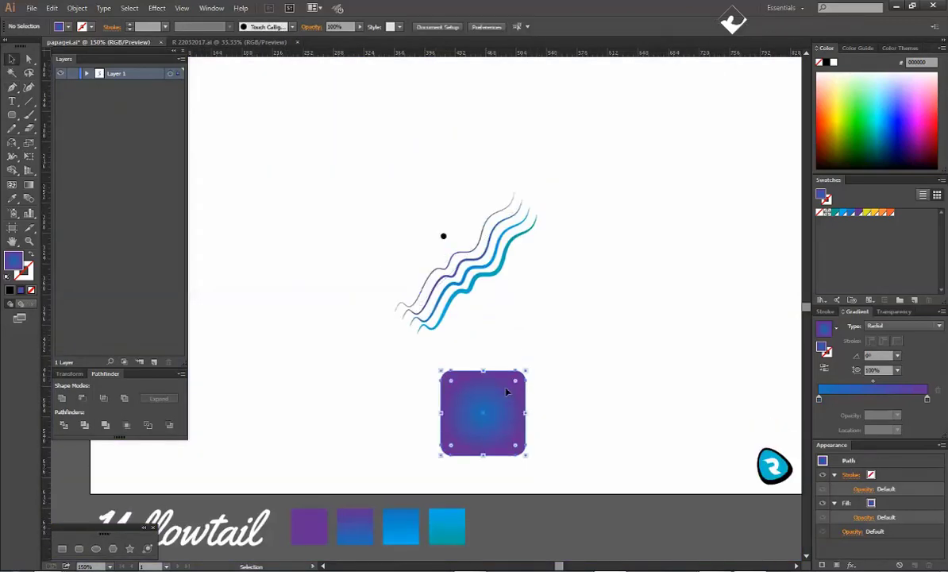
{"action": "left_click_drag", "start_coordinate": [526, 370], "coordinate": [548, 347]}
{"action": "left_click_drag", "start_coordinate": [429, 395], "coordinate": [429, 226]}
{"action": "right_click", "coordinate": [428, 226]}
{"action": "mouse_move", "coordinate": [462, 387]}
{"action": "left_click", "coordinate": [572, 425]}
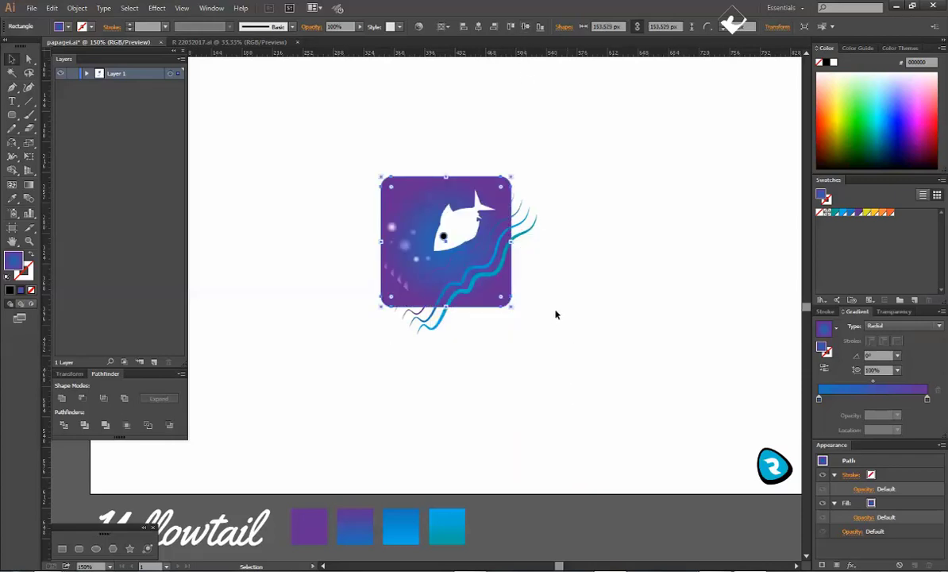
Step: Rotate the rounded square behind the fish 45° into a diamond
{"action": "key", "text": "ctrl+plus"}
{"action": "key", "text": "ctrl+plus"}
{"action": "left_click", "coordinate": [366, 329]}
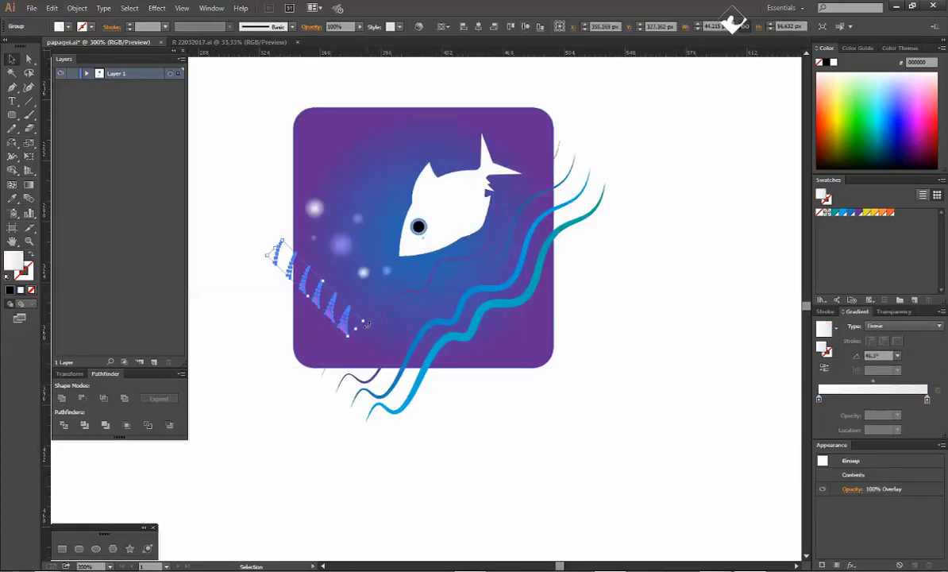
{"action": "left_click", "coordinate": [537, 322]}
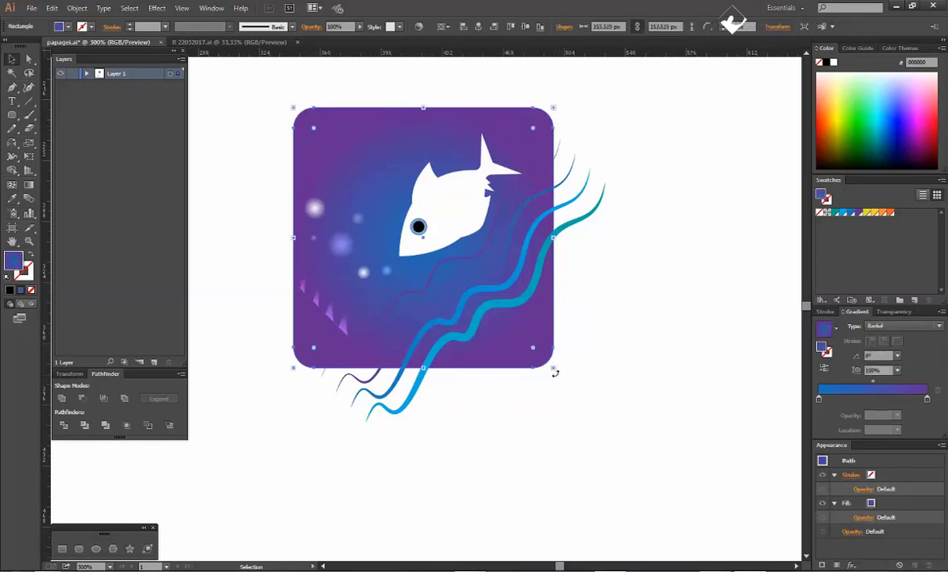
{"action": "left_click_drag", "start_coordinate": [555, 373], "coordinate": [613, 298]}
{"action": "left_click", "coordinate": [599, 403]}
Step: Enlarge the group of small spikes and fit it along the diamond's lower-left edge
{"action": "left_click_drag", "start_coordinate": [346, 327], "coordinate": [343, 337]}
{"action": "left_click_drag", "start_coordinate": [265, 263], "coordinate": [236, 245]}
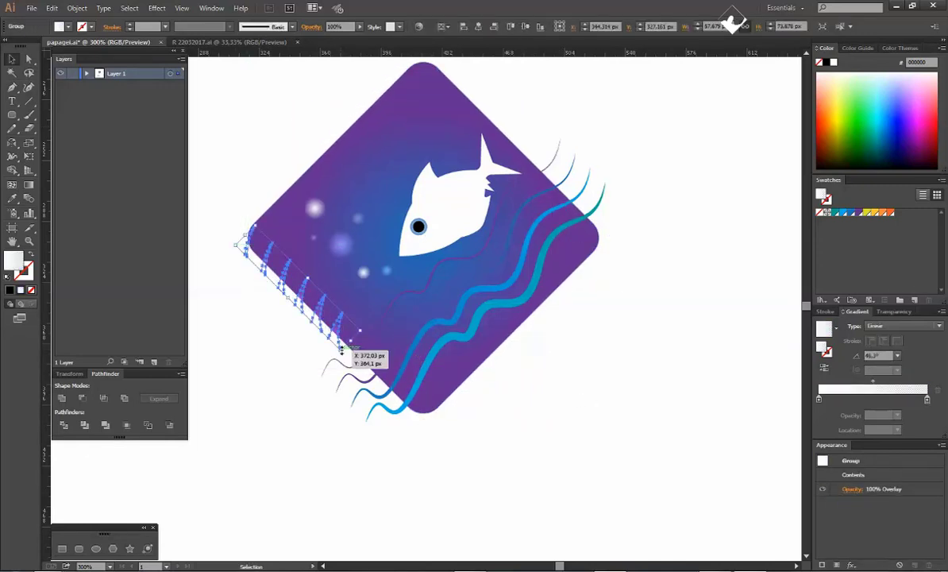
{"action": "mouse_move", "coordinate": [342, 348]}
{"action": "left_mouse_down"}
{"action": "mouse_move", "coordinate": [313, 337]}
{"action": "mouse_move", "coordinate": [344, 333]}
{"action": "left_mouse_up"}
{"action": "left_click", "coordinate": [505, 452]}
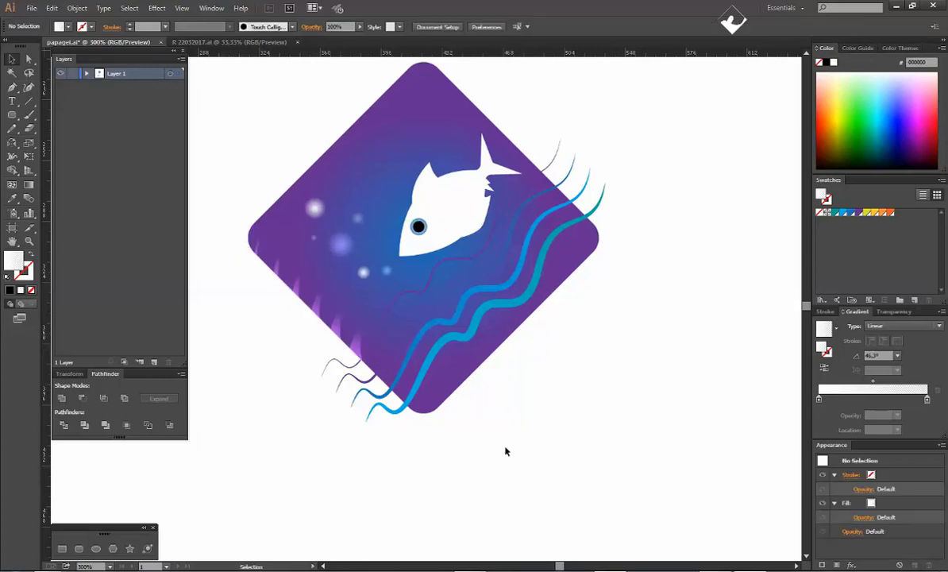
Step: Rotate the four wave lines to horizontal and position them across the diamond's lower half, just below the fish's head
{"action": "left_click", "coordinate": [559, 150]}
{"action": "left_click", "coordinate": [570, 172], "text": "shift"}
{"action": "left_click", "coordinate": [586, 186], "text": "shift"}
{"action": "left_click", "coordinate": [601, 196], "text": "shift"}
{"action": "left_click_drag", "start_coordinate": [610, 138], "coordinate": [660, 278]}
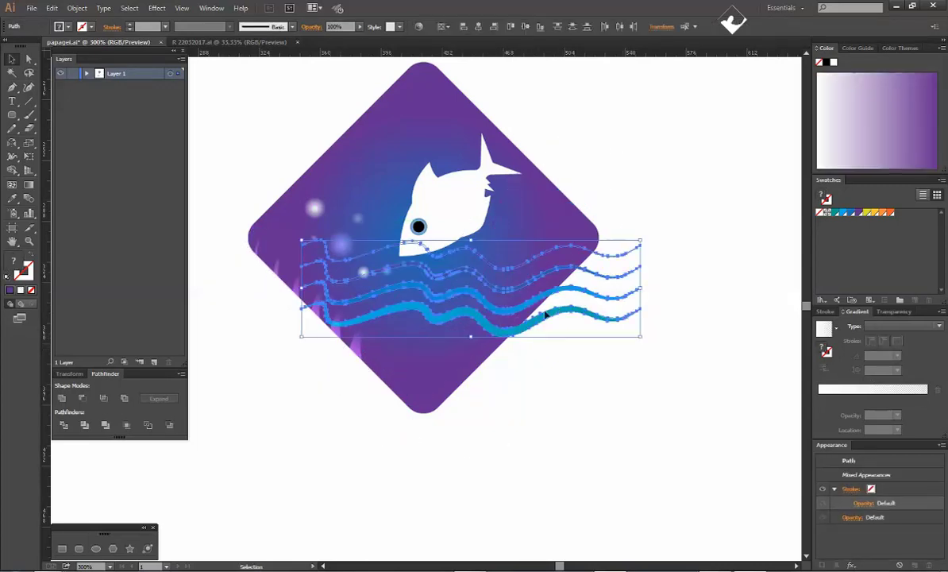
{"action": "left_click_drag", "start_coordinate": [524, 308], "coordinate": [524, 343]}
{"action": "key", "text": "Up"}
{"action": "key", "text": "Up"}
{"action": "key", "text": "Up"}
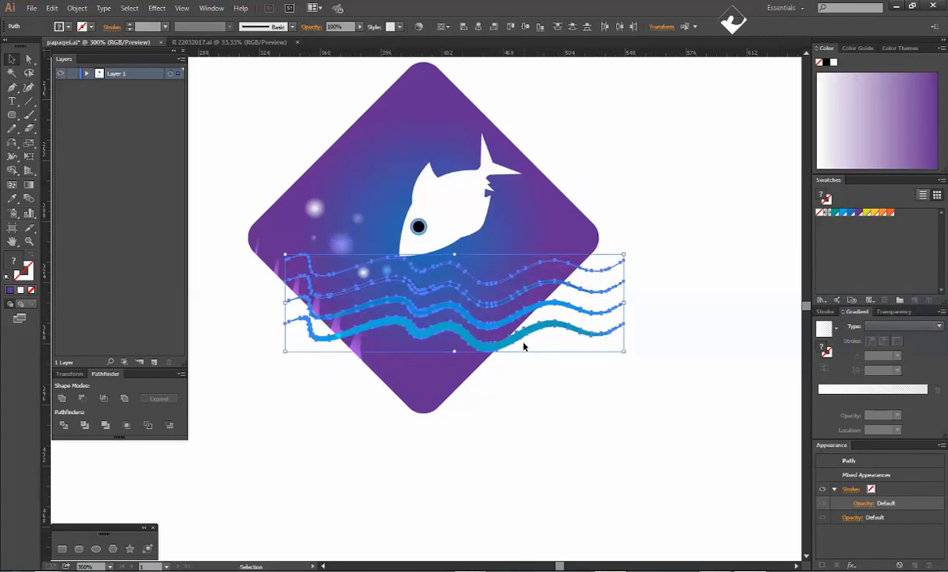
Step: Centre the grouped wave lines horizontally on the artboard and enlarge them until they extend past the diamond's side corners
{"action": "right_click", "coordinate": [538, 323]}
{"action": "left_click", "coordinate": [565, 376]}
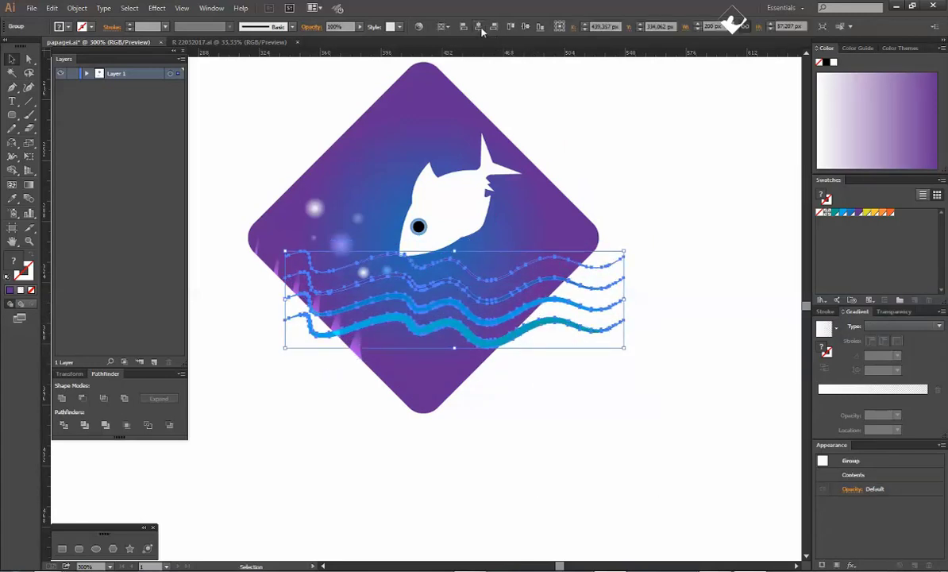
{"action": "left_click", "coordinate": [479, 27]}
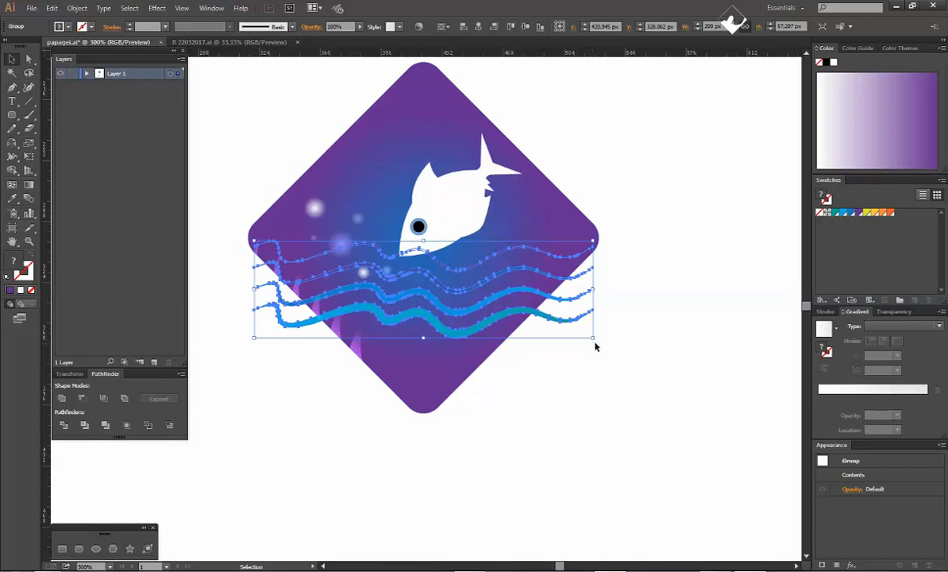
{"action": "left_click_drag", "start_coordinate": [603, 349], "coordinate": [617, 365]}
{"action": "left_click", "coordinate": [652, 339]}
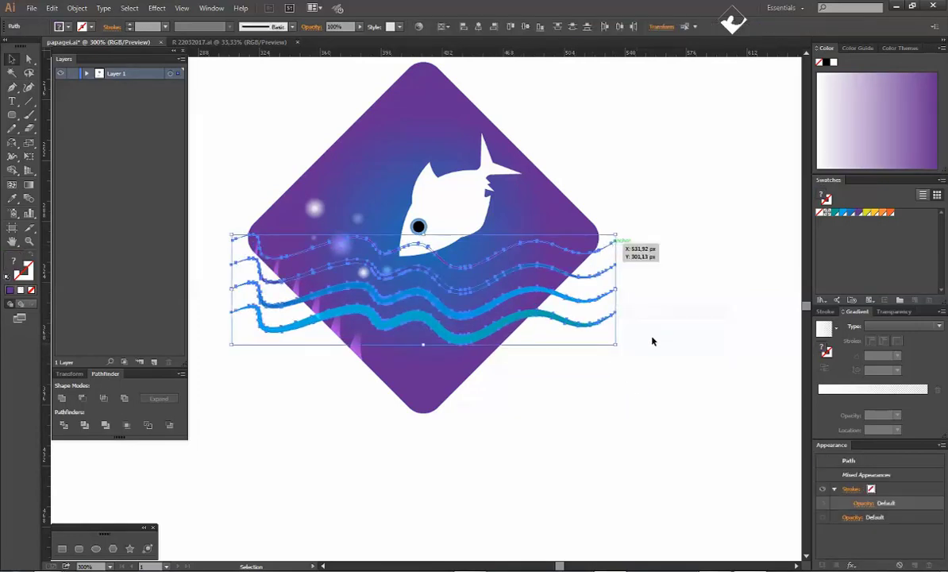
Step: Remove the part of the diamond below the top wave line with the Shape Builder tool
{"action": "left_click", "coordinate": [608, 248]}
{"action": "left_click", "coordinate": [567, 220], "text": "shift"}
{"action": "left_click", "coordinate": [12, 173]}
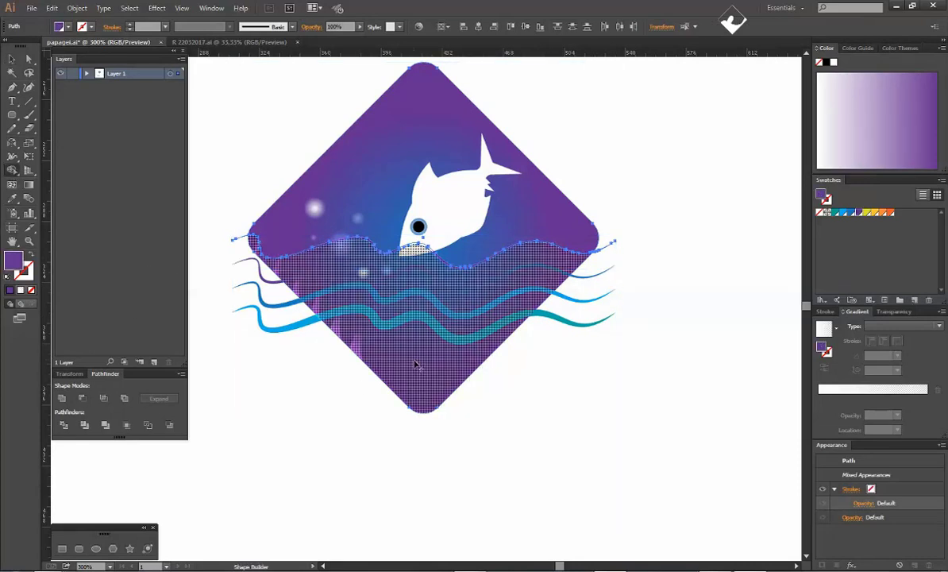
{"action": "left_click", "coordinate": [417, 364], "text": "alt"}
{"action": "key", "text": "v"}
{"action": "left_click", "coordinate": [467, 186]}
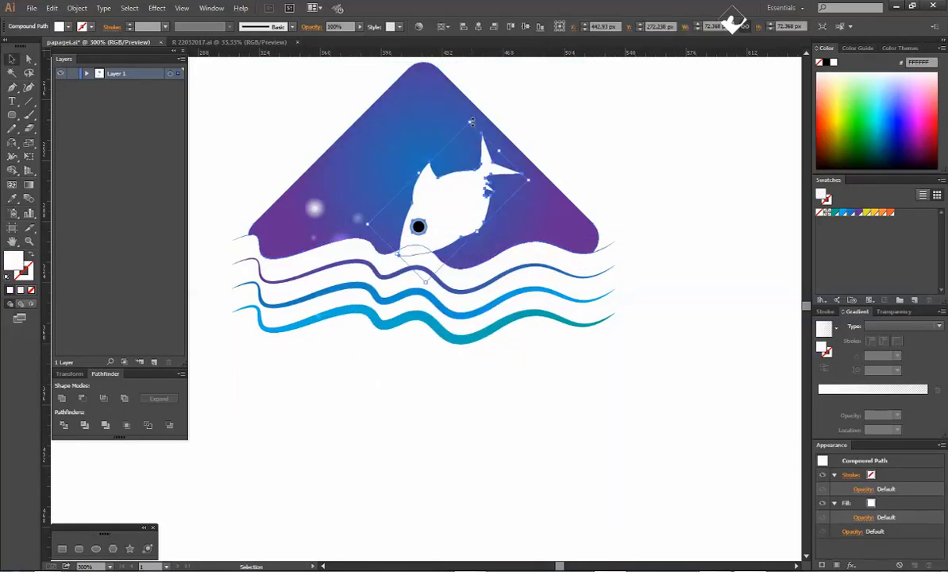
{"action": "left_click_drag", "start_coordinate": [472, 122], "coordinate": [467, 155]}
{"action": "key", "text": "ctrl+z"}
Step: Shrink the grouped fish and eye to about 53 px and move it above the waves in the triangle's right half
{"action": "scroll", "coordinate": [422, 286], "scroll_direction": "up", "scroll_amount": 1}
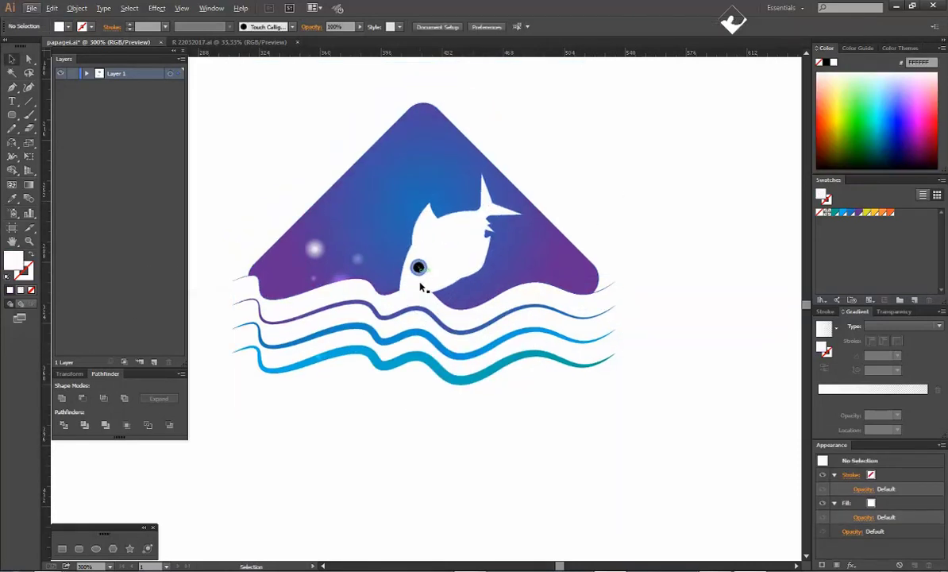
{"action": "scroll", "coordinate": [421, 287], "scroll_direction": "up", "scroll_amount": 2}
{"action": "left_click", "coordinate": [423, 284]}
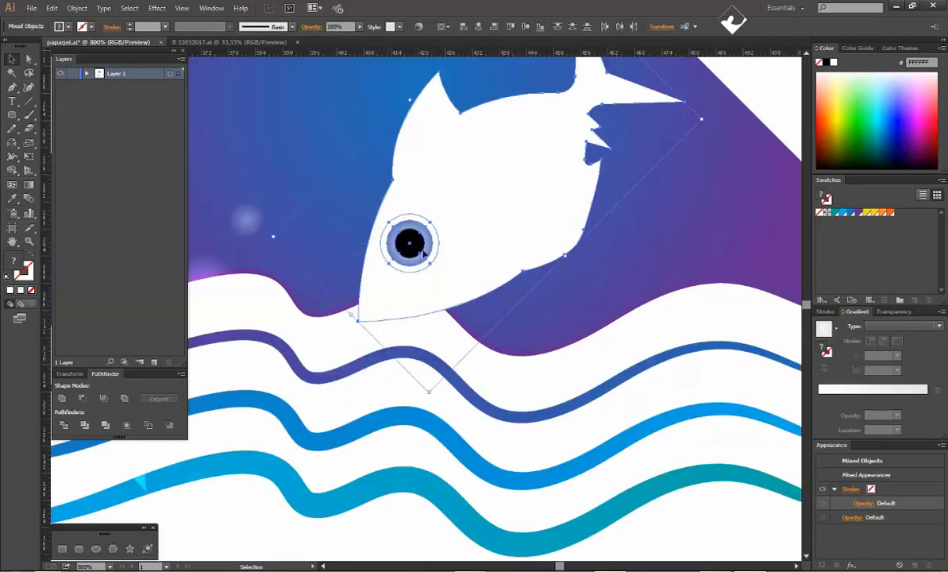
{"action": "left_click_drag", "start_coordinate": [432, 392], "coordinate": [442, 308]}
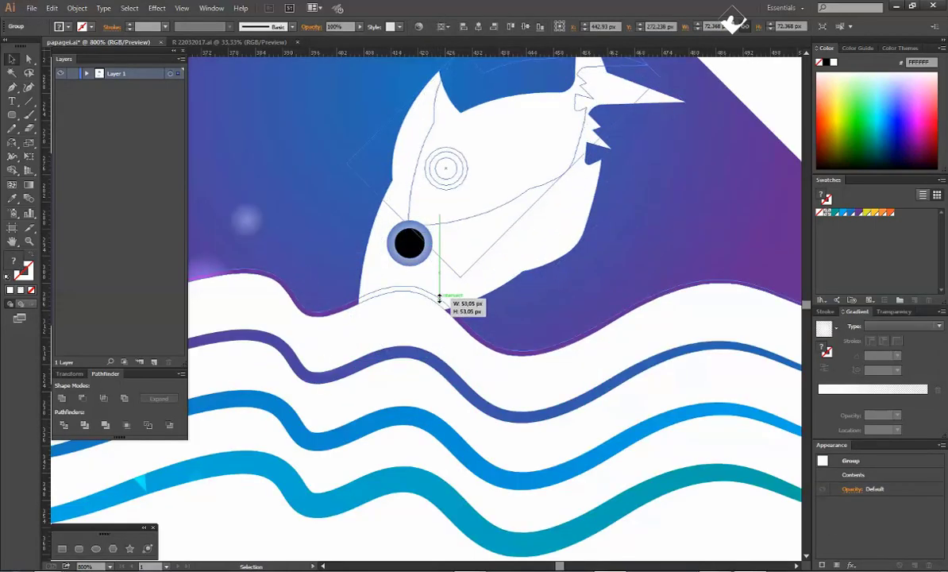
{"action": "scroll", "coordinate": [441, 308], "scroll_direction": "down", "scroll_amount": 2}
{"action": "left_click_drag", "start_coordinate": [483, 245], "coordinate": [526, 271]}
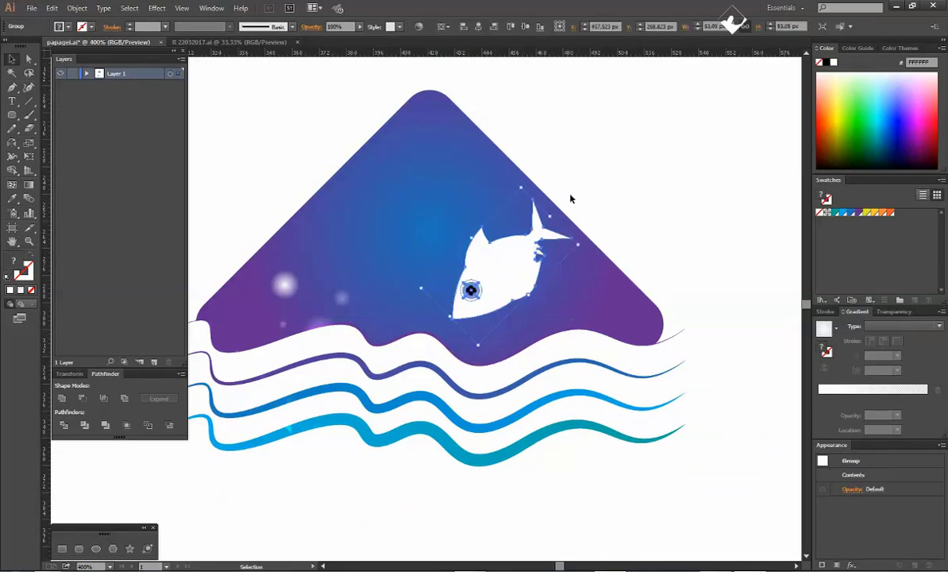
Step: Rotate the fish group clockwise towards horizontal and position it just above the top wave near the triangle's right edge
{"action": "mouse_move", "coordinate": [570, 198]}
{"action": "left_mouse_down"}
{"action": "mouse_move", "coordinate": [592, 239]}
{"action": "mouse_move", "coordinate": [564, 220]}
{"action": "mouse_move", "coordinate": [574, 205]}
{"action": "left_mouse_up"}
{"action": "key", "text": "Down"}
{"action": "key", "text": "Down"}
{"action": "key", "text": "Down"}
{"action": "key", "text": "Down"}
{"action": "key", "text": "Down"}
{"action": "key", "text": "Down"}
{"action": "key", "text": "Down"}
{"action": "key", "text": "Left"}
{"action": "key", "text": "Left"}
{"action": "key", "text": "Left"}
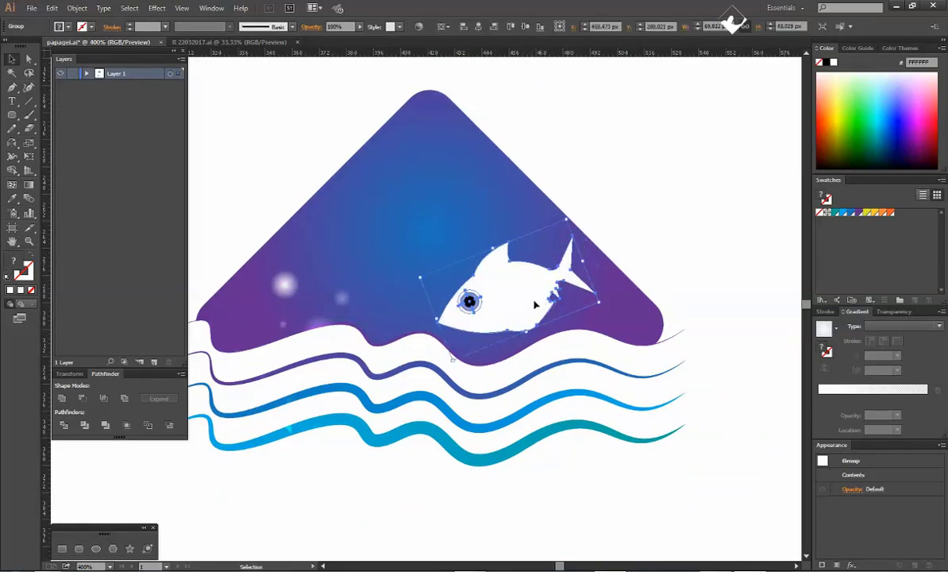
{"action": "key", "text": "Right"}
{"action": "key", "text": "Right"}
{"action": "key", "text": "Right"}
{"action": "key", "text": "Right"}
{"action": "left_click_drag", "start_coordinate": [535, 298], "coordinate": [535, 289]}
Step: Move the bubbles from above the left waves up into the blue area in front of the fish
{"action": "left_click_drag", "start_coordinate": [285, 285], "coordinate": [380, 182]}
{"action": "left_click_drag", "start_coordinate": [343, 298], "coordinate": [373, 228]}
{"action": "left_click_drag", "start_coordinate": [324, 326], "coordinate": [424, 248]}
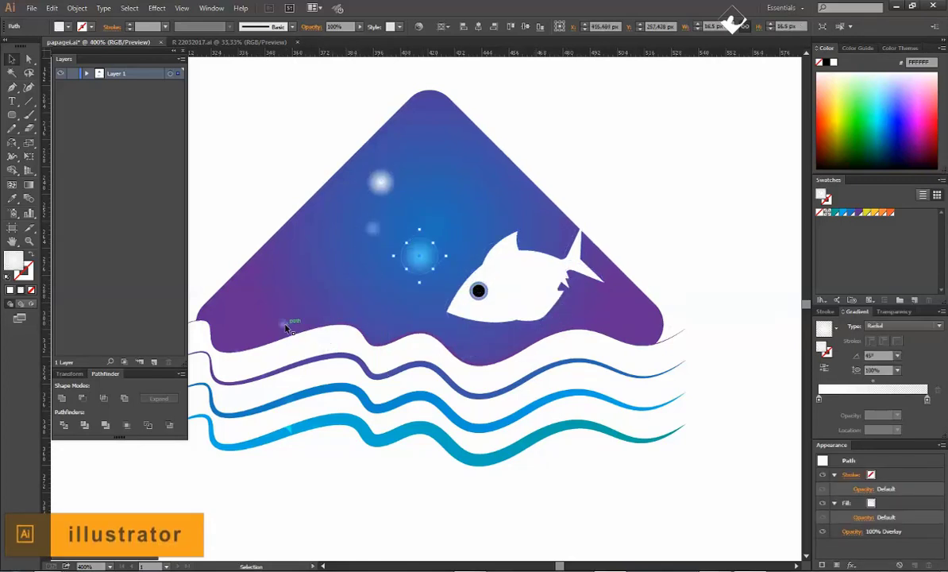
{"action": "left_click_drag", "start_coordinate": [284, 325], "coordinate": [381, 261]}
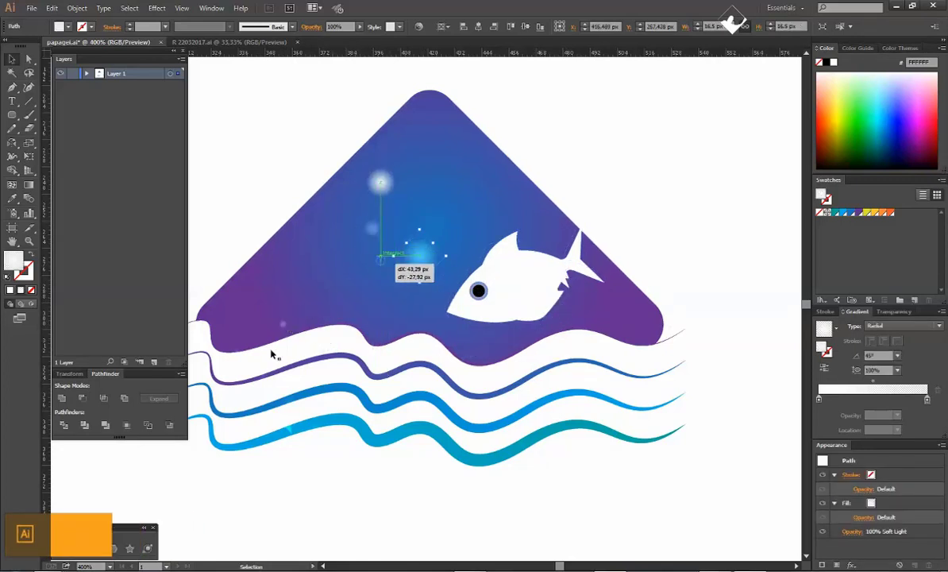
Step: Rotate the group of spikes and place it along the triangle's left slanted edge, pointing inwards
{"action": "left_click", "coordinate": [290, 429]}
{"action": "mouse_move", "coordinate": [237, 307]}
{"action": "left_mouse_down"}
{"action": "mouse_move", "coordinate": [334, 400]}
{"action": "mouse_move", "coordinate": [334, 370]}
{"action": "left_mouse_up"}
{"action": "left_click", "coordinate": [334, 401]}
{"action": "left_click_drag", "start_coordinate": [301, 373], "coordinate": [316, 216]}
{"action": "left_click", "coordinate": [372, 369]}
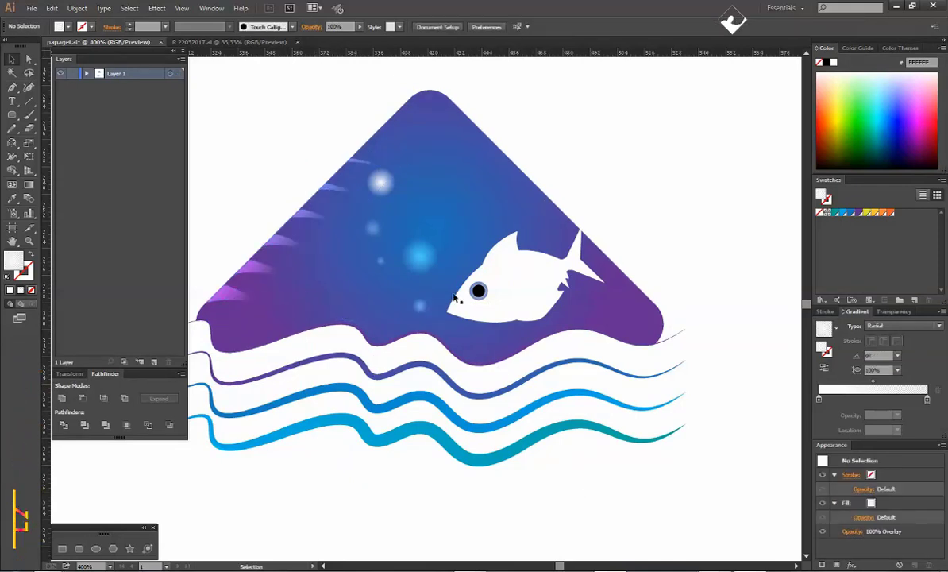
Step: Shift the large blue bubble up, the smallest bubble right and the faint bubble slightly down to balance the cluster
{"action": "left_click_drag", "start_coordinate": [418, 254], "coordinate": [413, 230]}
{"action": "left_click_drag", "start_coordinate": [401, 275], "coordinate": [401, 269]}
{"action": "left_click_drag", "start_coordinate": [377, 228], "coordinate": [382, 243]}
{"action": "left_click", "coordinate": [672, 513]}
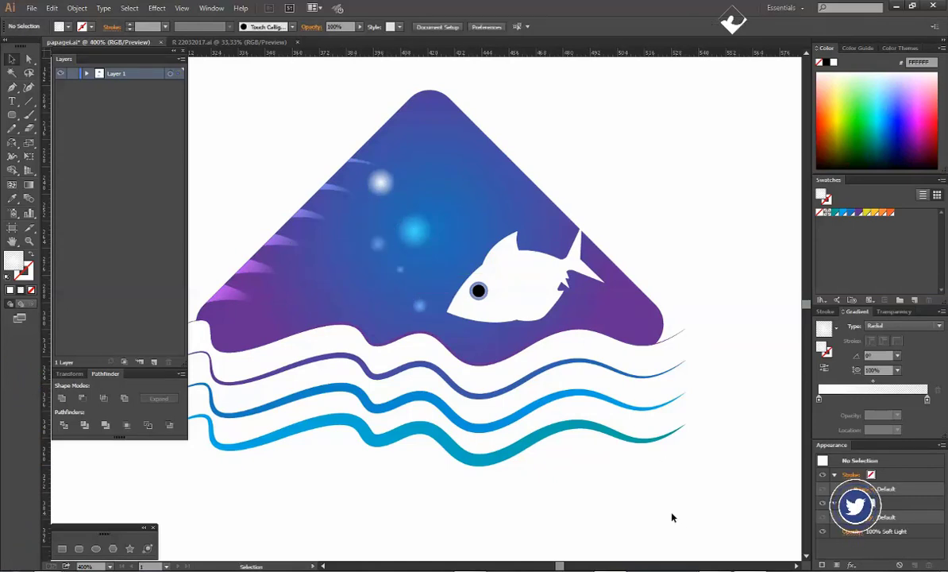
Step: Locate the bubble hidden in the white gap between the waves and move it into the cluster beside the fish
{"action": "left_click_drag", "start_coordinate": [229, 99], "coordinate": [685, 518]}
{"action": "left_click", "coordinate": [384, 364]}
{"action": "left_click_drag", "start_coordinate": [351, 369], "coordinate": [435, 274]}
Step: Copy the "Yellowtail" text below the waves and fill the copy with the solid purple sampled from the first swatch
{"action": "scroll", "coordinate": [535, 415], "scroll_direction": "down", "scroll_amount": 4}
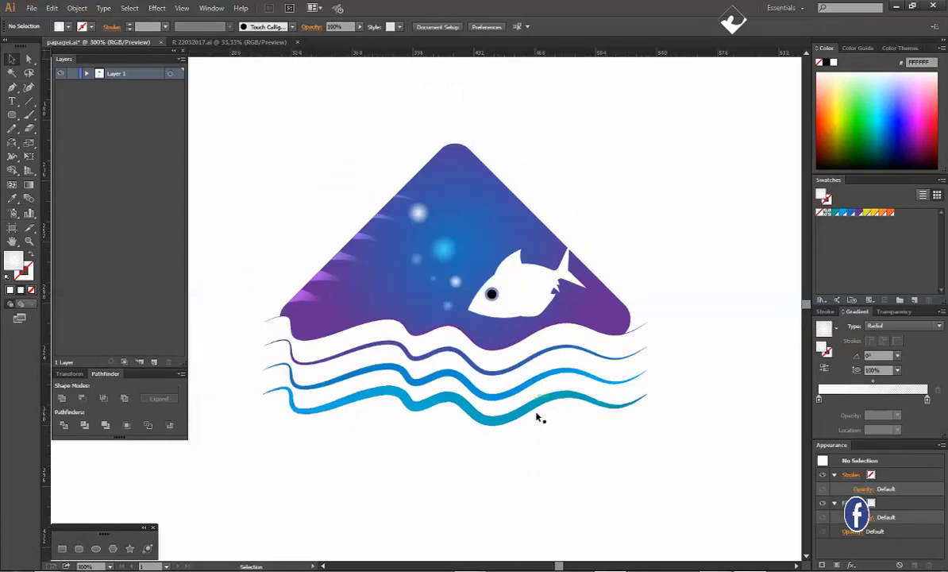
{"action": "scroll", "coordinate": [536, 416], "scroll_direction": "down", "scroll_amount": 2}
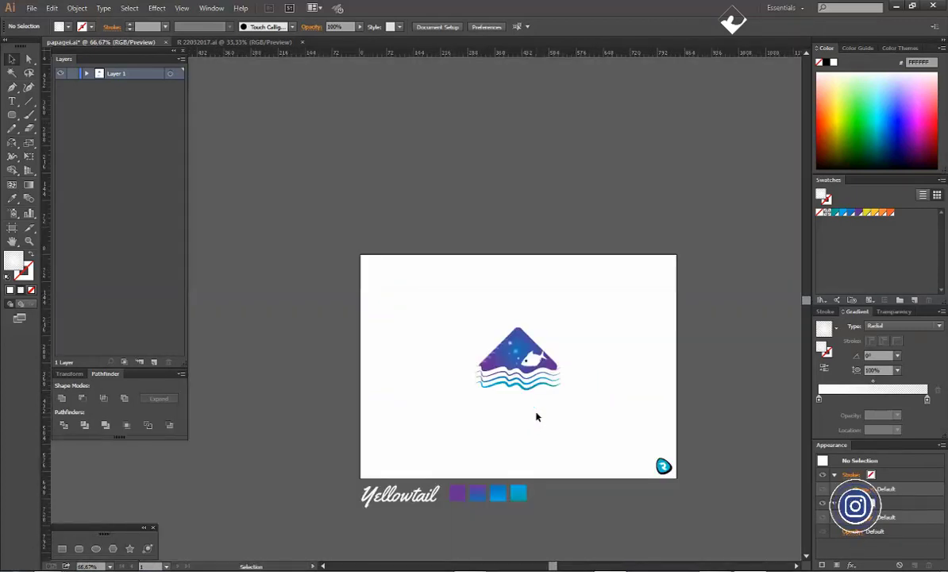
{"action": "scroll", "coordinate": [536, 416], "scroll_direction": "up", "scroll_amount": 1}
{"action": "scroll", "coordinate": [536, 416], "scroll_direction": "down", "scroll_amount": 1}
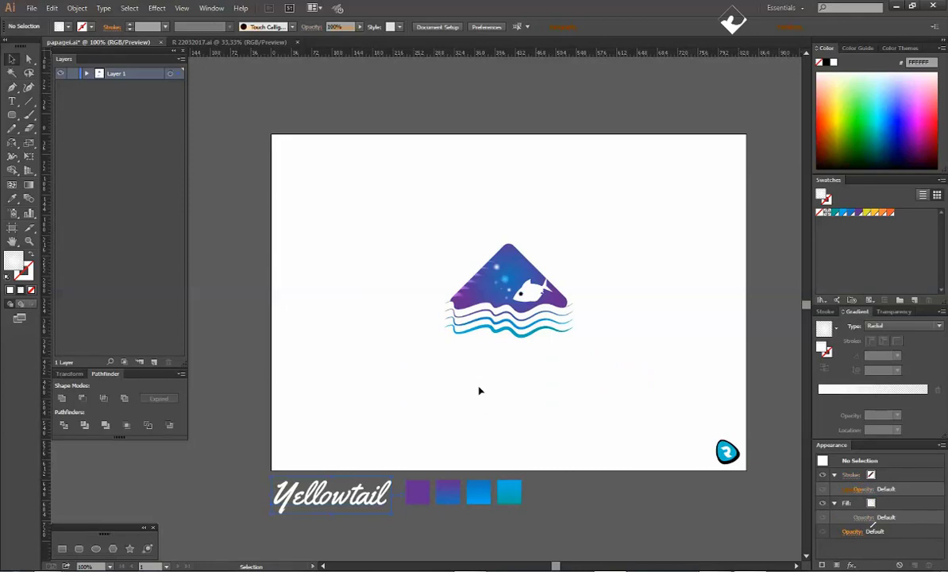
{"action": "left_click_drag", "start_coordinate": [333, 498], "coordinate": [501, 369]}
{"action": "left_click", "coordinate": [12, 199]}
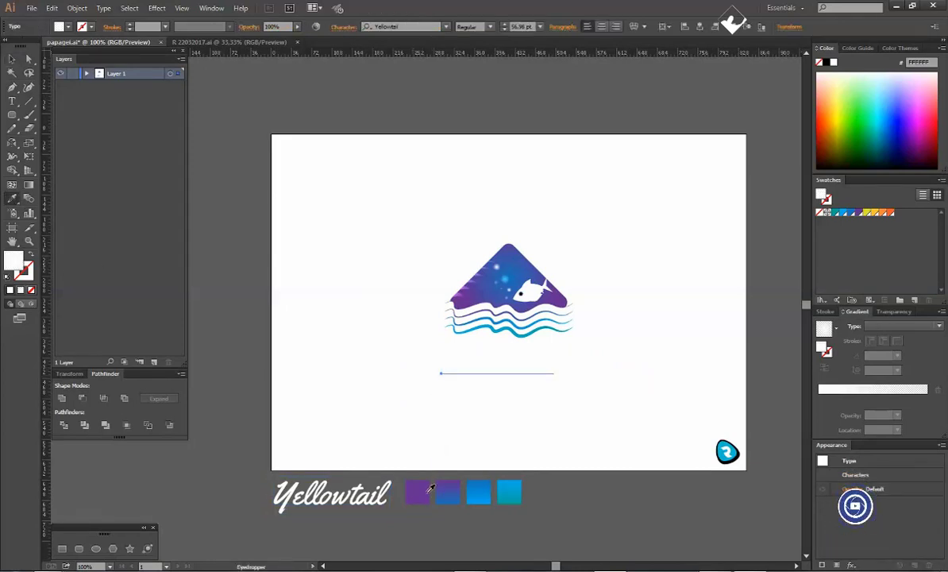
{"action": "left_click", "coordinate": [431, 489]}
Step: Replace the copied text below the logo with "Aquarium"
{"action": "key", "text": "t"}
{"action": "double_click", "coordinate": [486, 360]}
{"action": "type", "text": "A"}
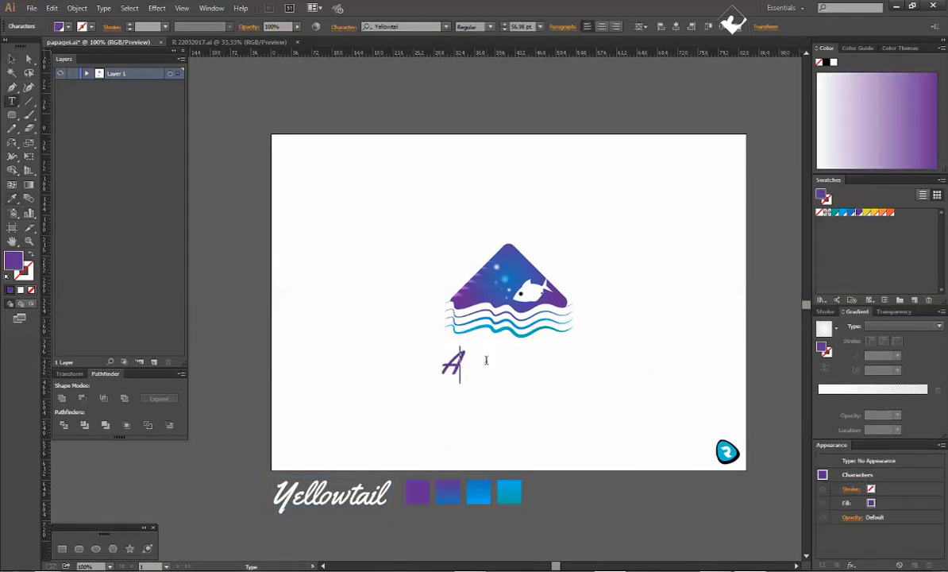
{"action": "type", "text": "qua"}
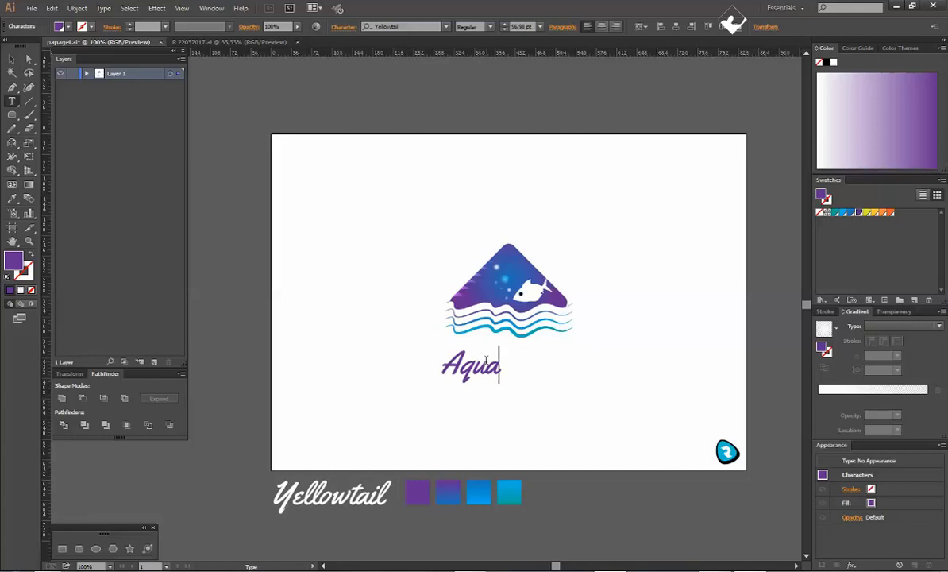
{"action": "type", "text": "rium"}
{"action": "key", "text": "Escape"}
Step: Convert the "Aquarium" text to outlines and centre it horizontally on the artboard
{"action": "right_click", "coordinate": [507, 352]}
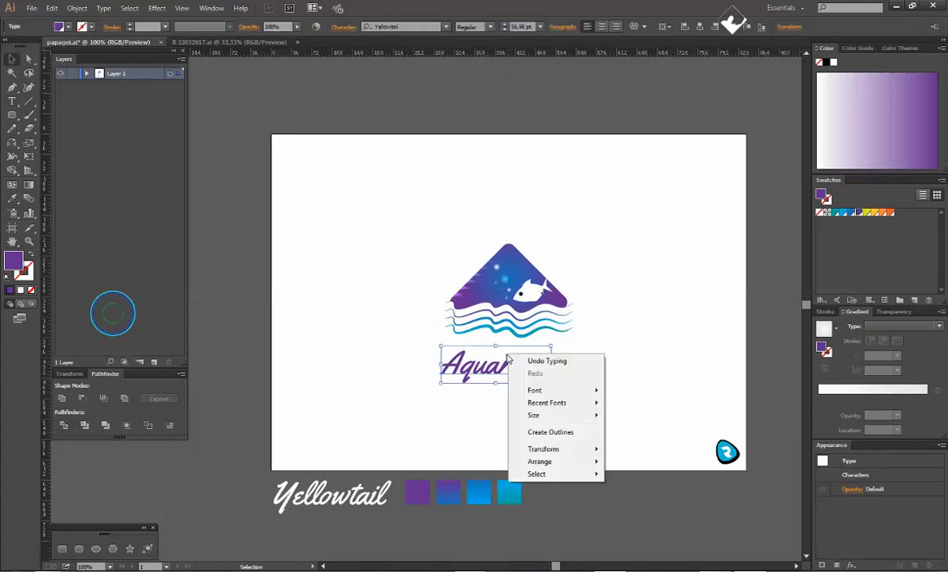
{"action": "left_click", "coordinate": [550, 432]}
{"action": "left_click", "coordinate": [478, 27]}
Step: Enlarge the "Aquarium" lettering until it extends well past both ends of the waves
{"action": "left_click", "coordinate": [582, 339]}
{"action": "left_click_drag", "start_coordinate": [514, 370], "coordinate": [630, 408]}
{"action": "left_click", "coordinate": [602, 336]}
{"action": "scroll", "coordinate": [602, 336], "scroll_direction": "up", "scroll_amount": 2}
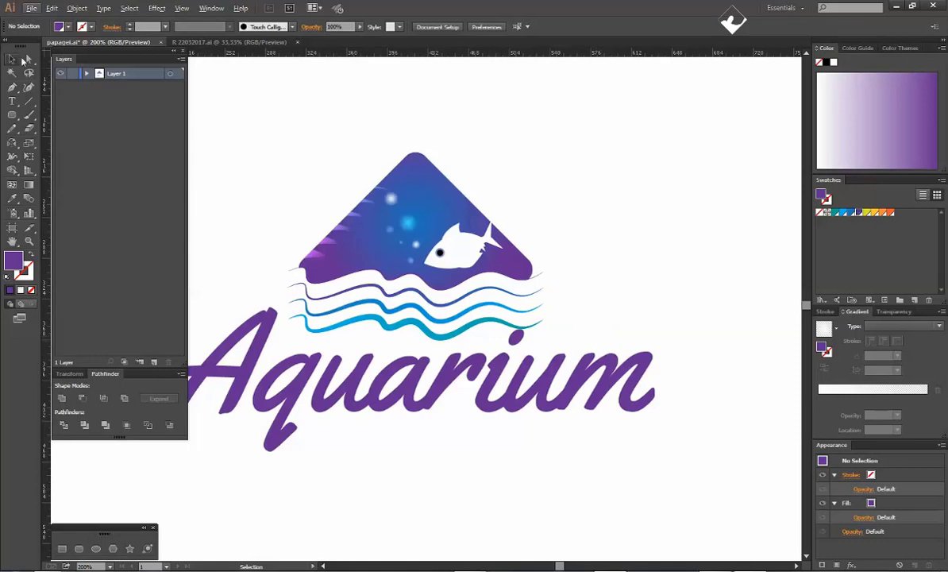
Step: Delete the dot above the "i" in the "Aquarium" lettering
{"action": "left_click", "coordinate": [517, 339]}
{"action": "left_click", "coordinate": [514, 354]}
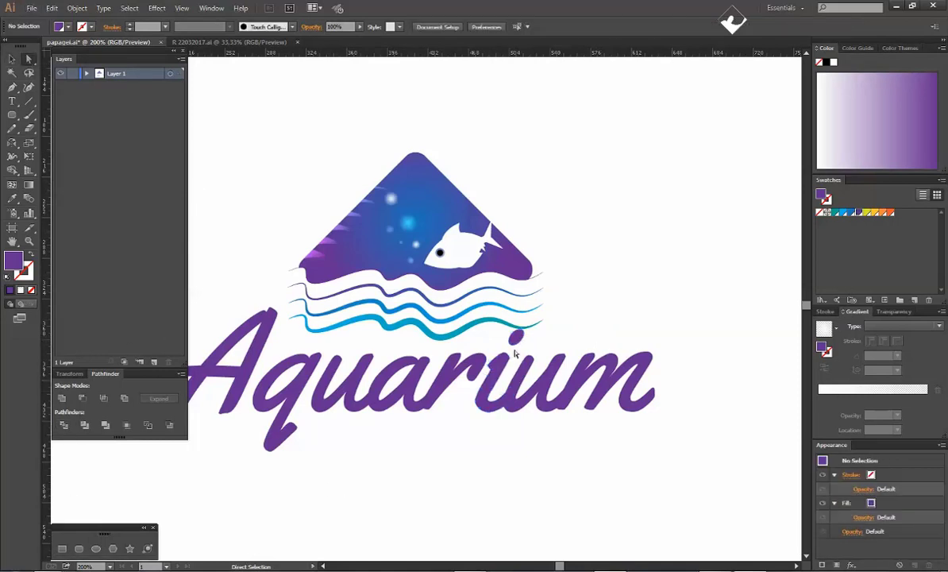
Step: Scale the fish emblem down to about 209 × 154 px and place it just above the "ium" end of the lettering
{"action": "key", "text": "v"}
{"action": "left_click_drag", "start_coordinate": [303, 142], "coordinate": [524, 340]}
{"action": "left_click_drag", "start_coordinate": [544, 154], "coordinate": [524, 168]}
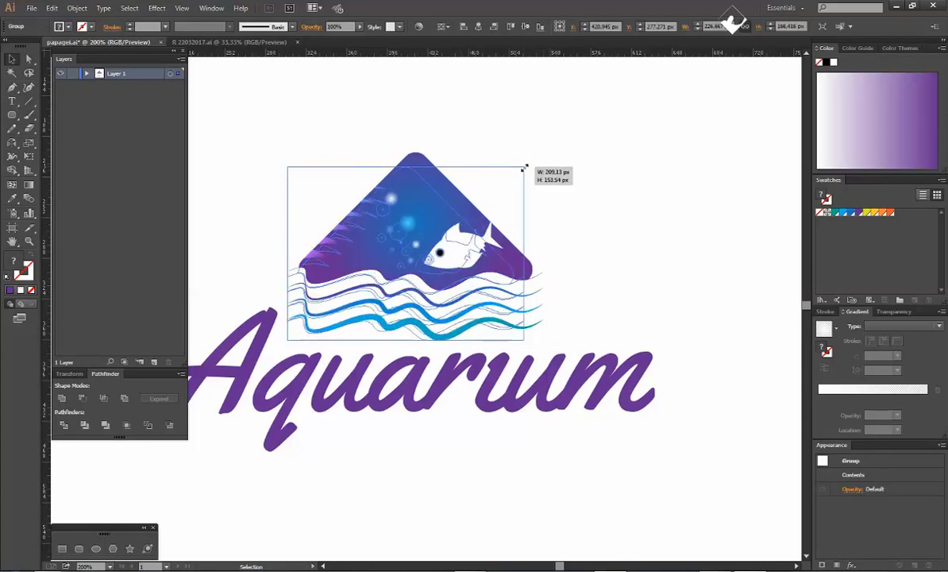
{"action": "left_click_drag", "start_coordinate": [437, 238], "coordinate": [524, 238]}
{"action": "key", "text": "Down"}
{"action": "key", "text": "Down"}
{"action": "key", "text": "Down"}
{"action": "key", "text": "Down"}
{"action": "key", "text": "Down"}
{"action": "key", "text": "Down"}
{"action": "key", "text": "Down"}
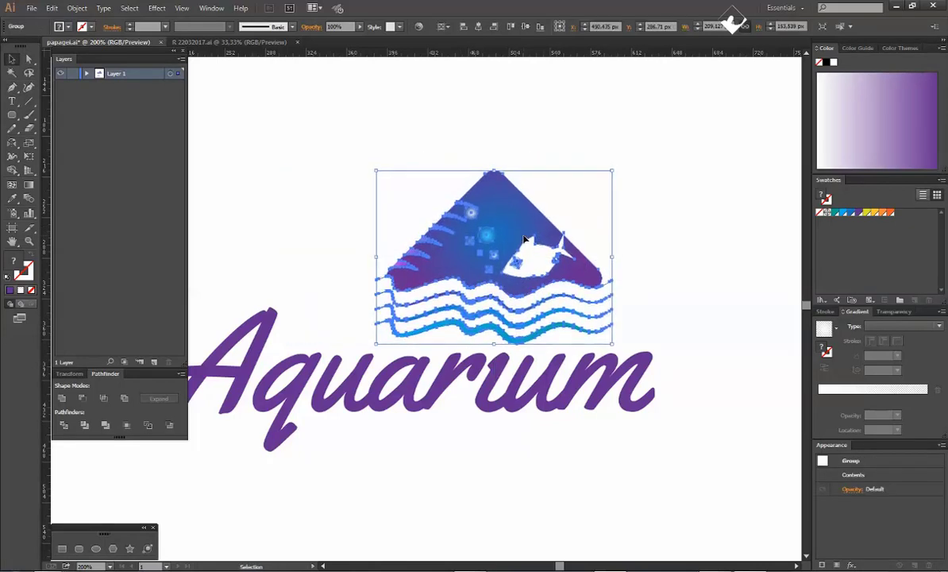
{"action": "left_click", "coordinate": [690, 278]}
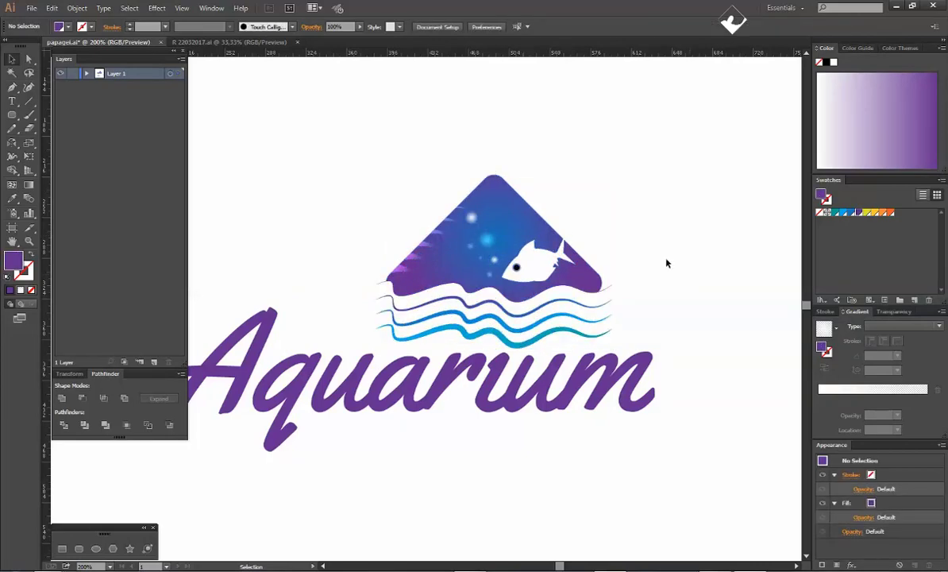
Step: Ungroup the emblem and refill its upper waves with gradients sampled from the swatches, giving the second-lowest wave the blue-to-teal gradient
{"action": "scroll", "coordinate": [667, 264], "scroll_direction": "down", "scroll_amount": 1}
{"action": "scroll", "coordinate": [649, 296], "scroll_direction": "up", "scroll_amount": 1}
{"action": "scroll", "coordinate": [650, 296], "scroll_direction": "down", "scroll_amount": 2}
{"action": "right_click", "coordinate": [626, 232]}
{"action": "left_click", "coordinate": [658, 296]}
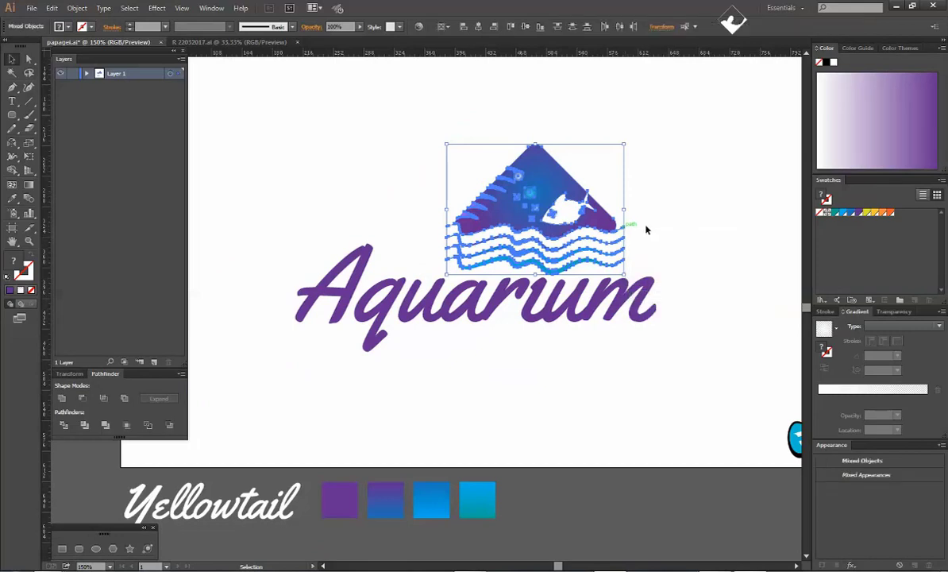
{"action": "left_click", "coordinate": [647, 228]}
{"action": "left_click", "coordinate": [623, 229]}
{"action": "key", "text": "i"}
{"action": "left_click", "coordinate": [397, 492]}
{"action": "left_click", "coordinate": [431, 499]}
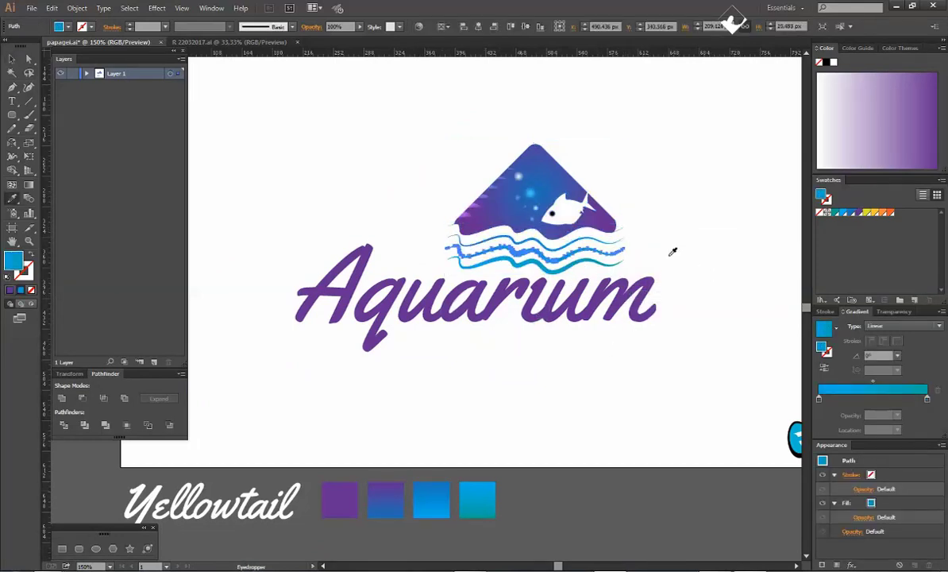
Step: Remove the lowest wave and shift the remaining emblem slightly right and down, closer to the lettering
{"action": "key", "text": "ctrl+shift+a"}
{"action": "key", "text": "v"}
{"action": "left_click_drag", "start_coordinate": [432, 135], "coordinate": [628, 259]}
{"action": "left_click_drag", "start_coordinate": [553, 166], "coordinate": [562, 187]}
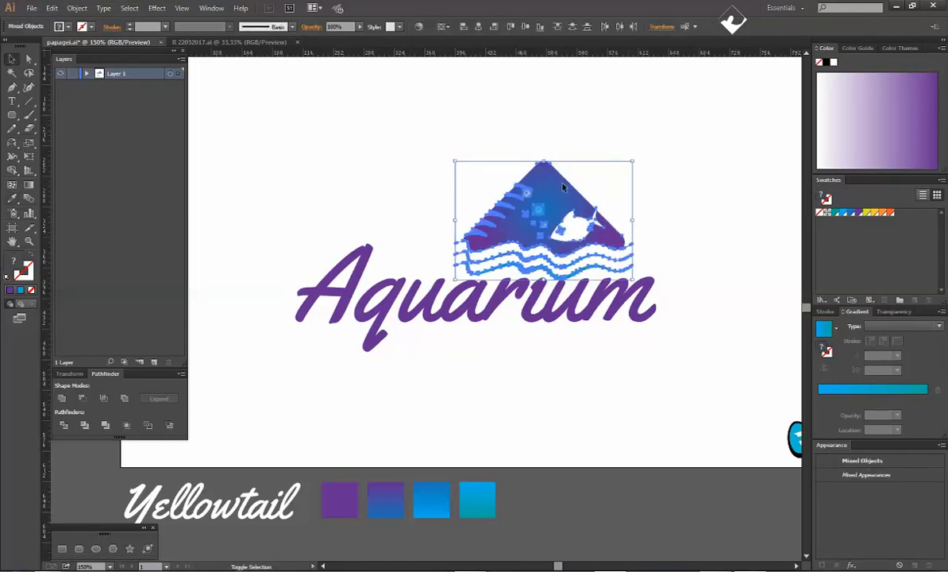
{"action": "key", "text": "shift+Up"}
{"action": "left_click", "coordinate": [655, 297]}
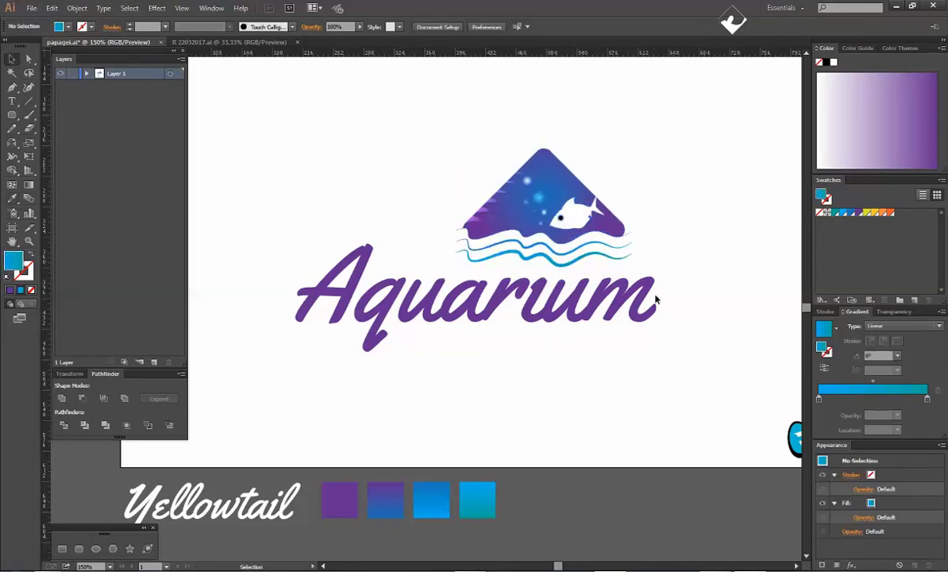
Step: Fill the "Aquarium" lettering with the blue gradient sampled from the third swatch
{"action": "scroll", "coordinate": [632, 266], "scroll_direction": "up", "scroll_amount": 1}
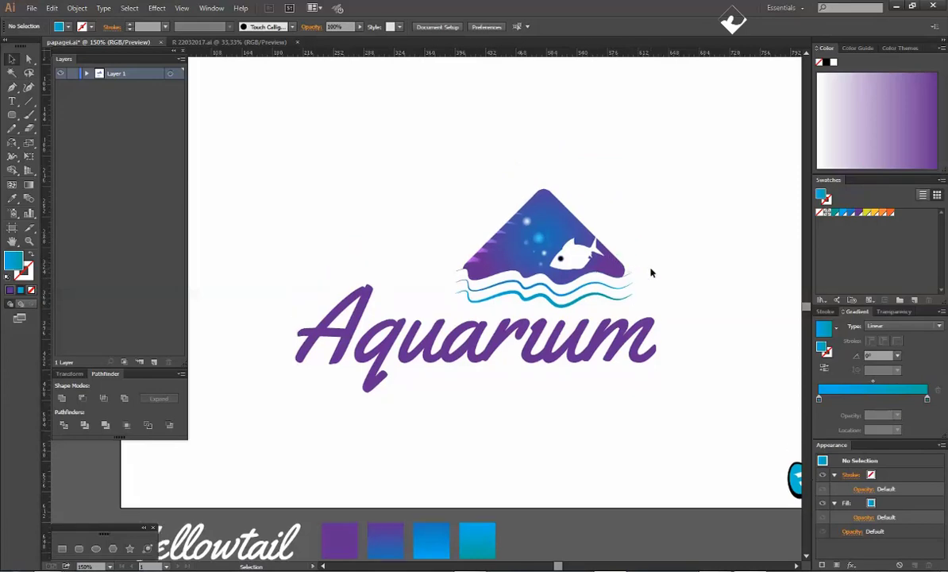
{"action": "scroll", "coordinate": [650, 272], "scroll_direction": "down", "scroll_amount": 1}
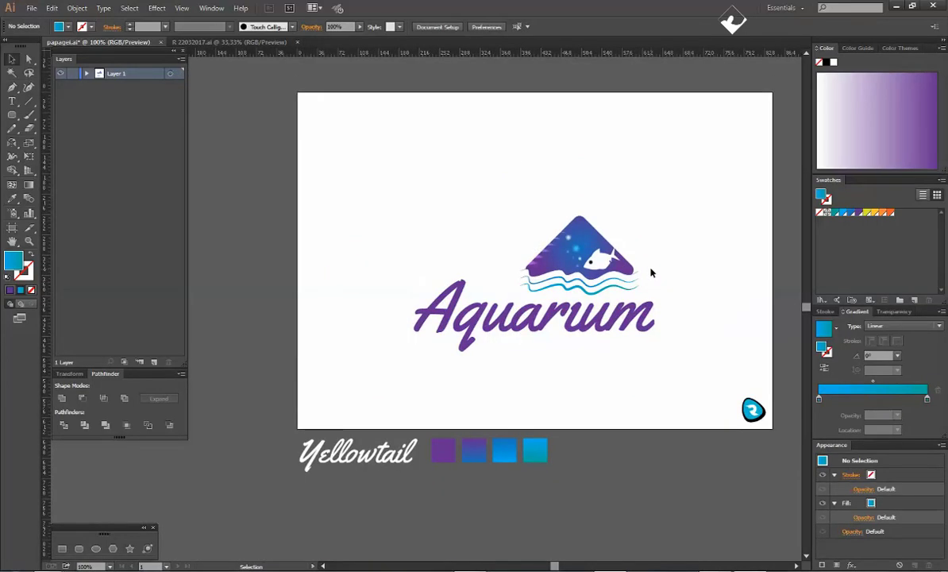
{"action": "scroll", "coordinate": [651, 272], "scroll_direction": "down", "scroll_amount": 1}
{"action": "left_click", "coordinate": [631, 304]}
{"action": "key", "text": "i"}
{"action": "left_click", "coordinate": [536, 441]}
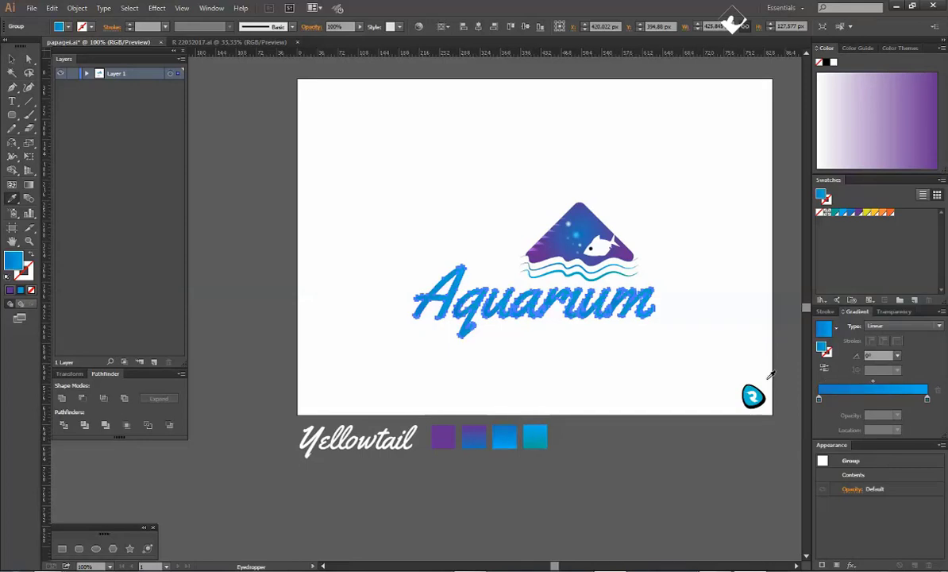
Step: Redirect the lettering's gradient with the Gradient tool so it runs diagonally upward at about 22.4° across the word
{"action": "left_click", "coordinate": [12, 184]}
{"action": "left_click_drag", "start_coordinate": [474, 338], "coordinate": [540, 314]}
{"action": "key", "text": "v"}
{"action": "left_click", "coordinate": [377, 182]}
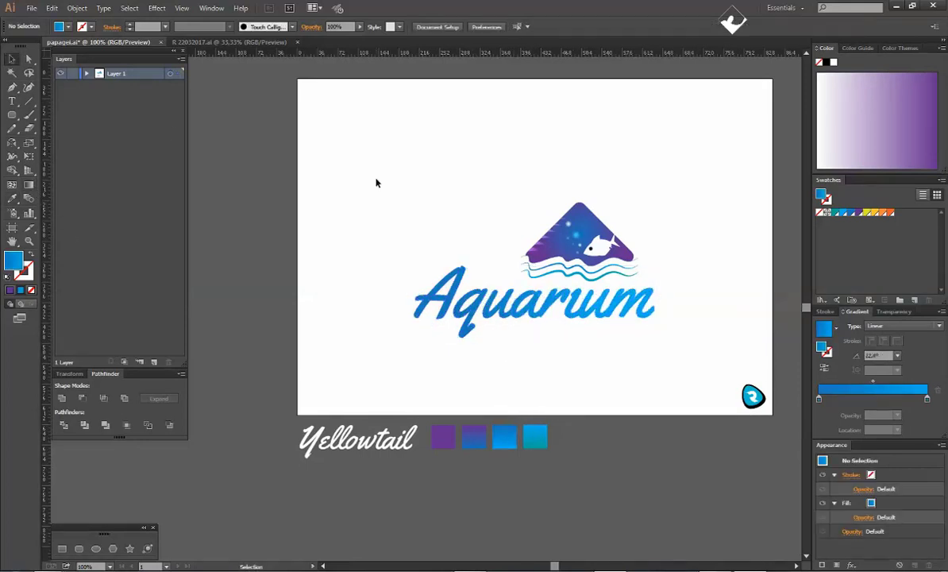
Step: Group the emblem with the "Aquarium" lettering and scale the whole logo down slightly
{"action": "left_click_drag", "start_coordinate": [452, 242], "coordinate": [439, 297]}
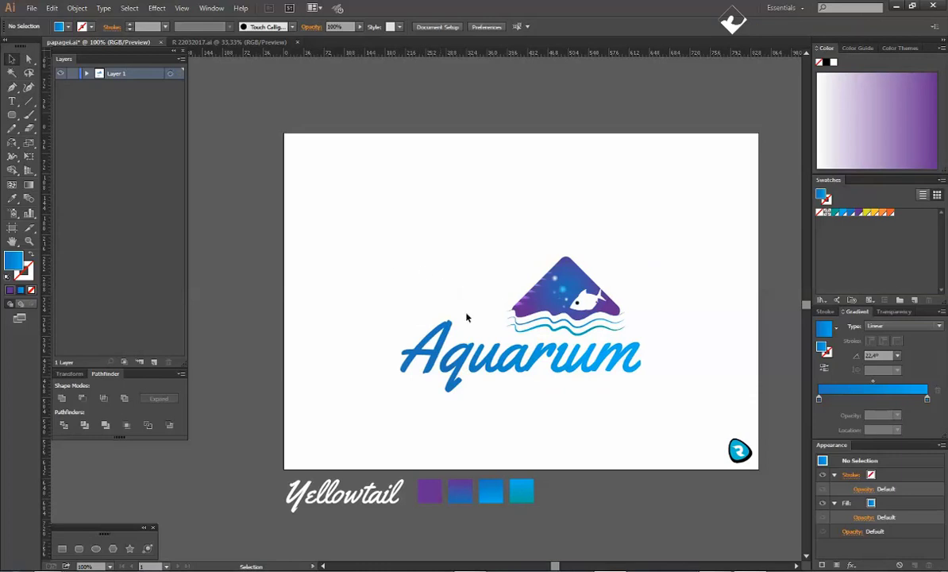
{"action": "left_click_drag", "start_coordinate": [394, 261], "coordinate": [662, 405]}
{"action": "right_click", "coordinate": [592, 279]}
{"action": "left_click", "coordinate": [616, 316]}
{"action": "left_click_drag", "start_coordinate": [641, 257], "coordinate": [592, 284]}
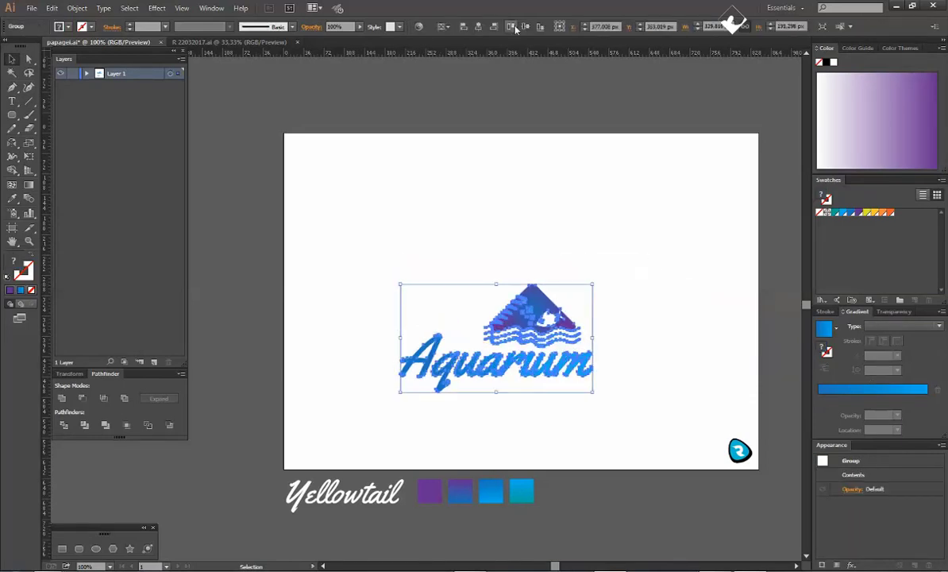
Step: Centre the grouped logo horizontally and vertically on the artboard
{"action": "left_click", "coordinate": [478, 27]}
{"action": "left_click", "coordinate": [524, 27]}
{"action": "left_click", "coordinate": [601, 199]}
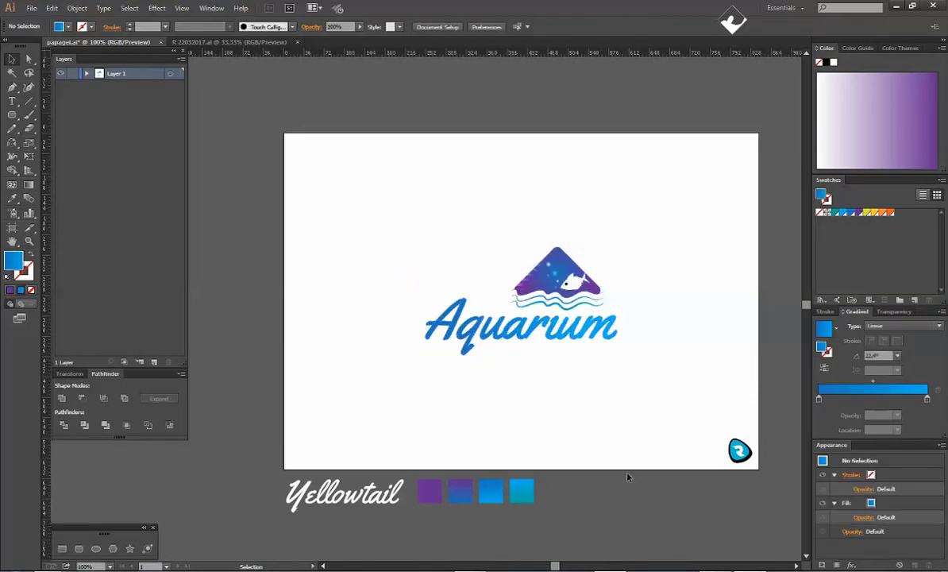